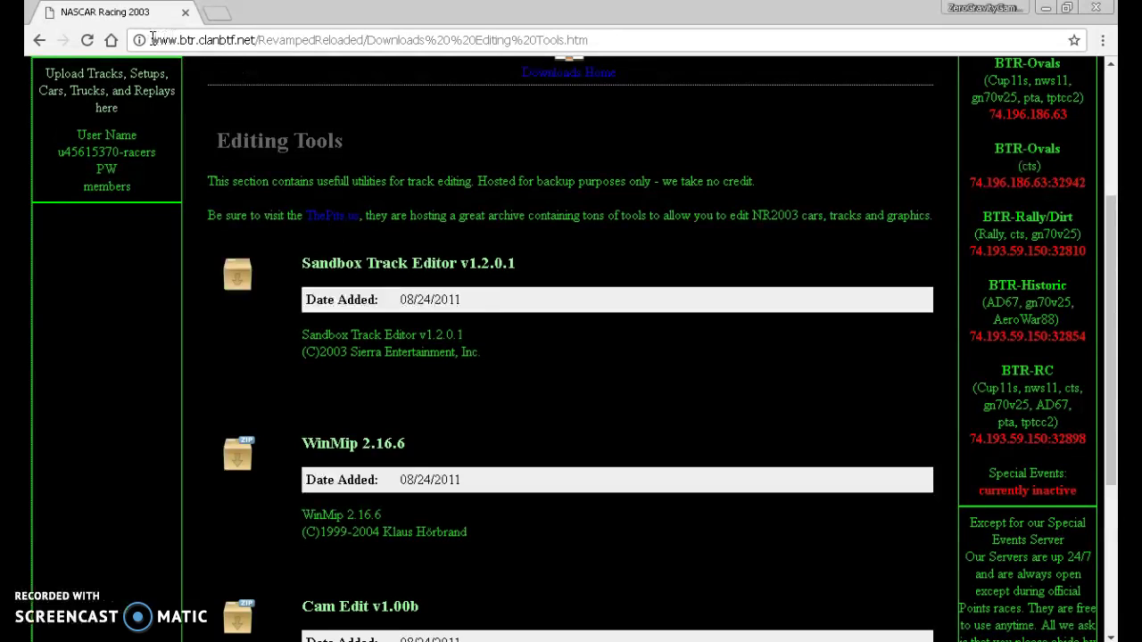
Select and deselect the page address, then scroll down the BTR Editing Tools page
{"action": "left_click_drag", "start_coordinate": [152, 40], "coordinate": [610, 37]}
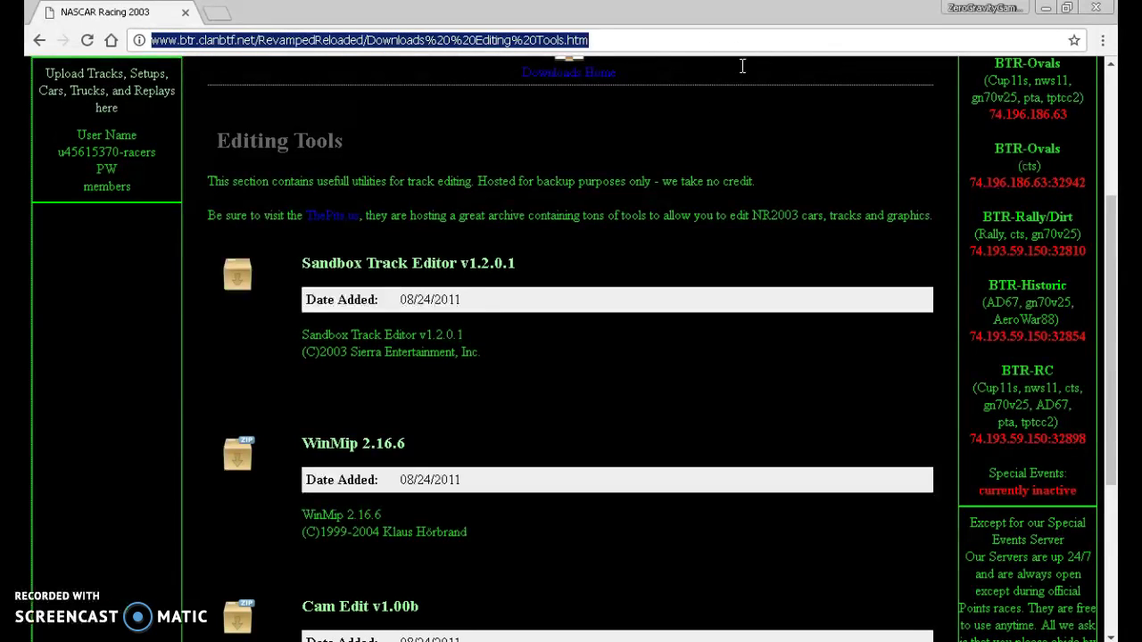
{"action": "left_click", "coordinate": [760, 127]}
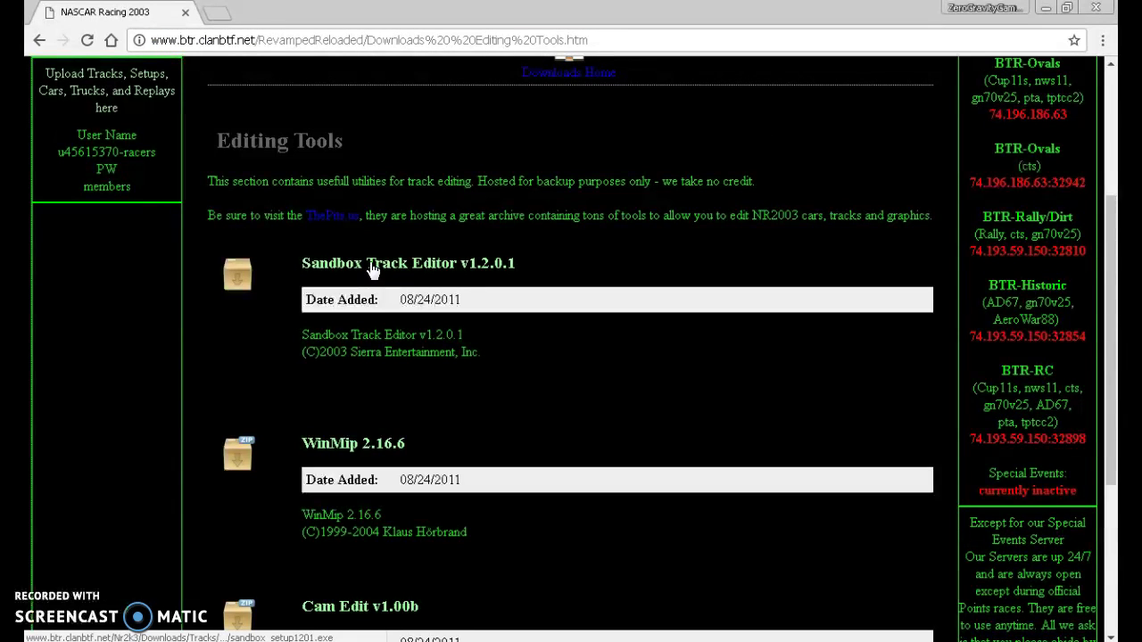
{"action": "scroll", "coordinate": [372, 268], "scroll_direction": "down", "scroll_amount": 1}
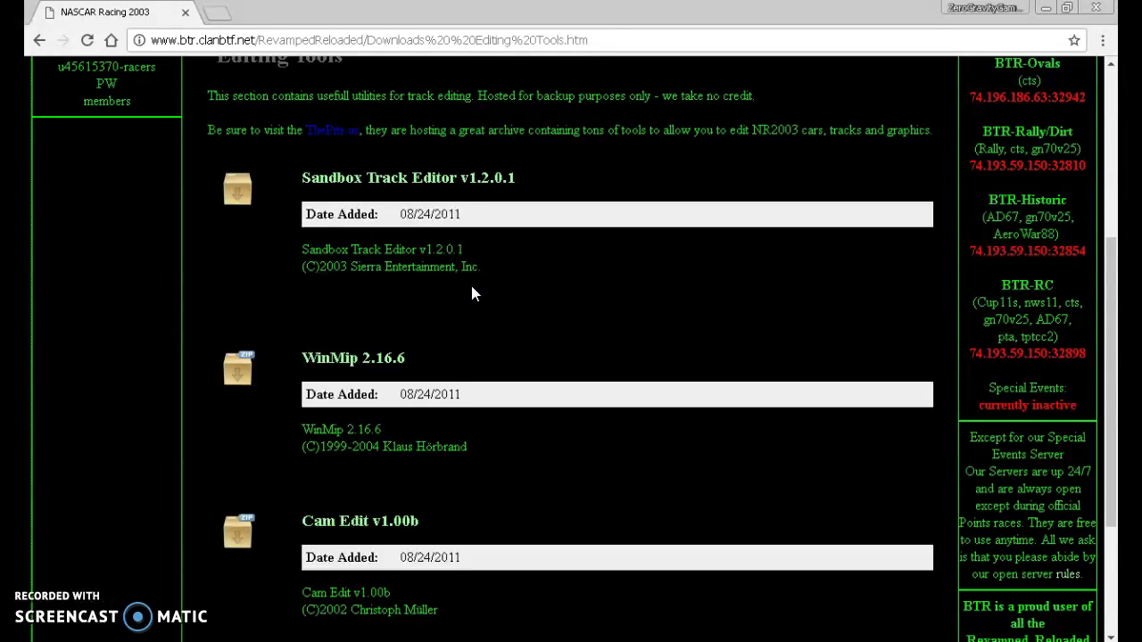
Minimize Chrome and tidy the desktop, undoing an accidental move of the sandbox and WinMip2 icons
{"action": "left_click", "coordinate": [1045, 8]}
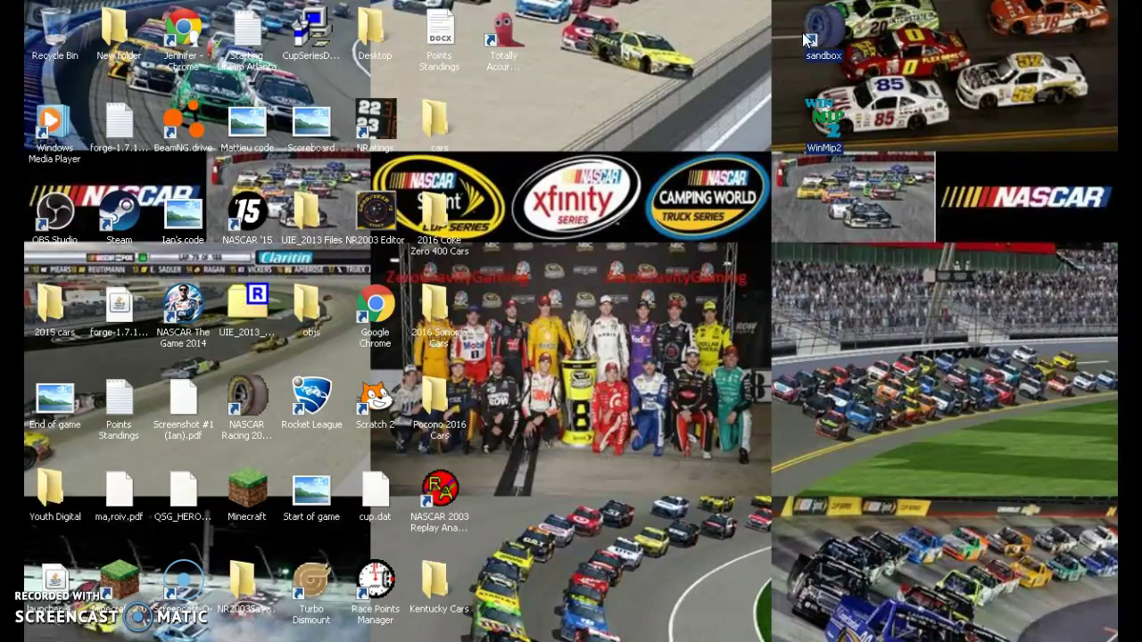
{"action": "left_click_drag", "start_coordinate": [822, 34], "coordinate": [848, 69]}
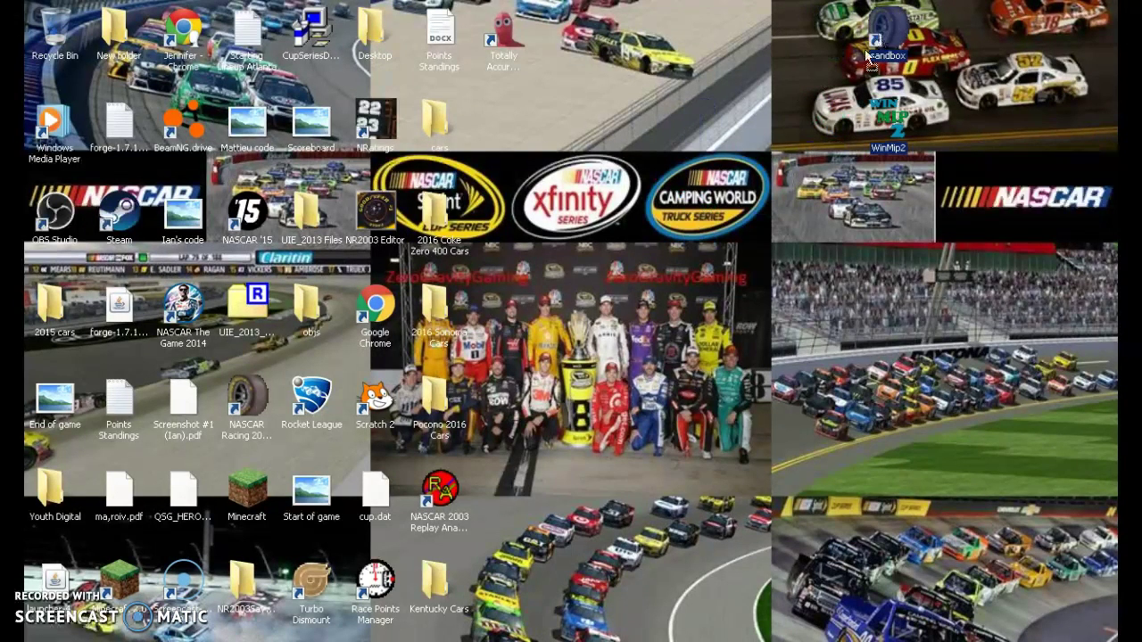
{"action": "key", "text": "ctrl+z"}
{"action": "left_click", "coordinate": [895, 51]}
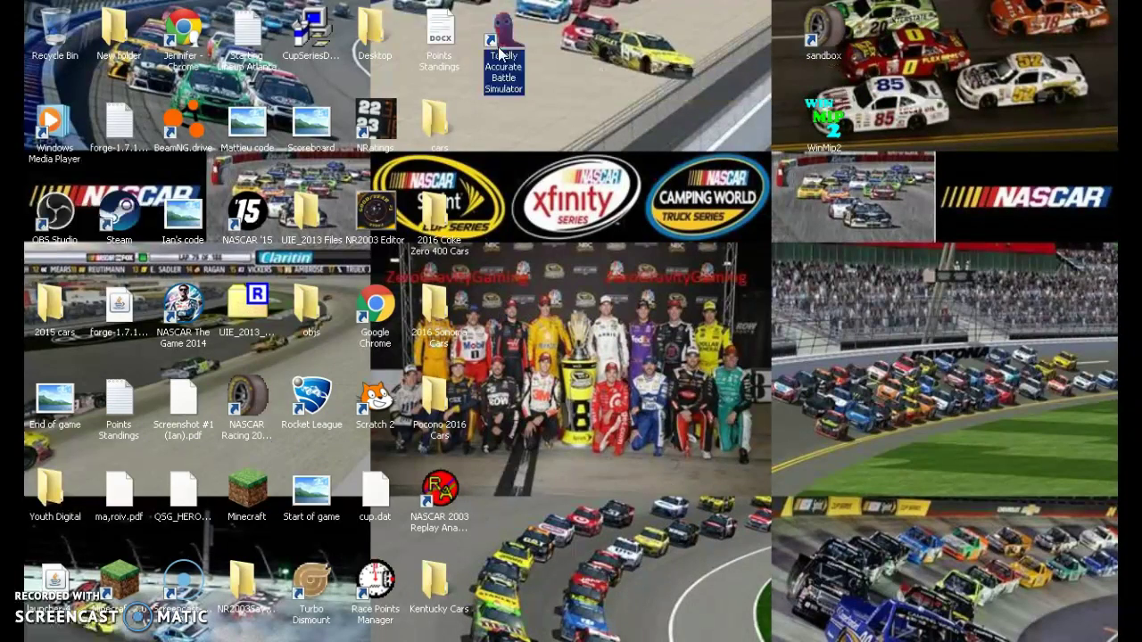
{"action": "left_click", "coordinate": [434, 40]}
{"action": "left_click", "coordinate": [664, 343]}
Open the NASCAR Racing 2003 Season tracks folder and maximize its window
{"action": "double_click", "coordinate": [64, 607]}
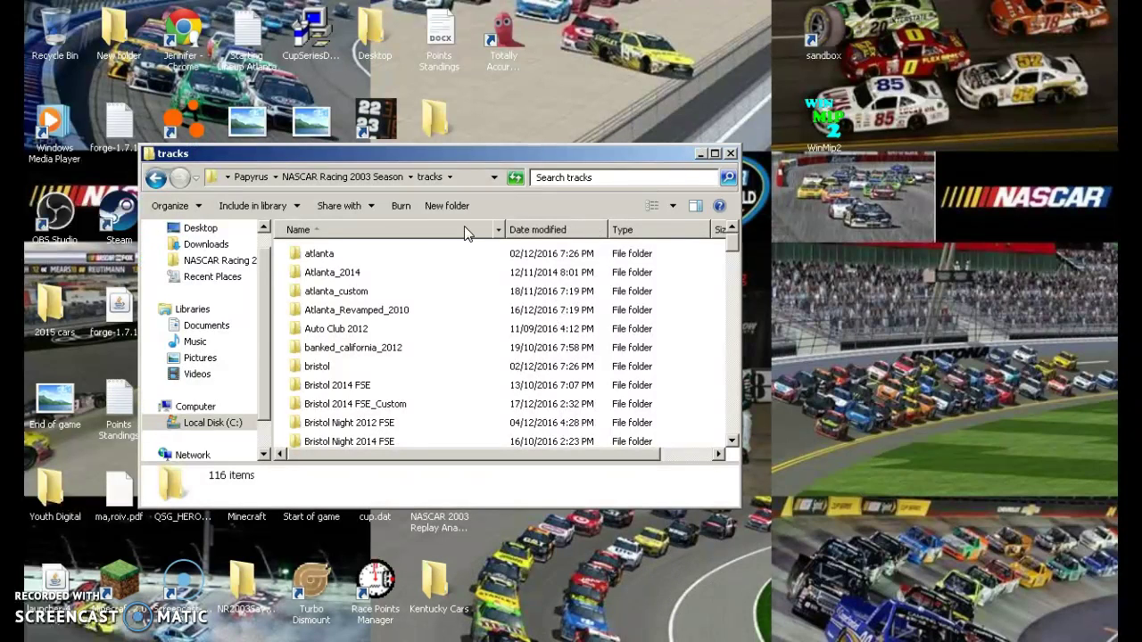
{"action": "left_click", "coordinate": [714, 153]}
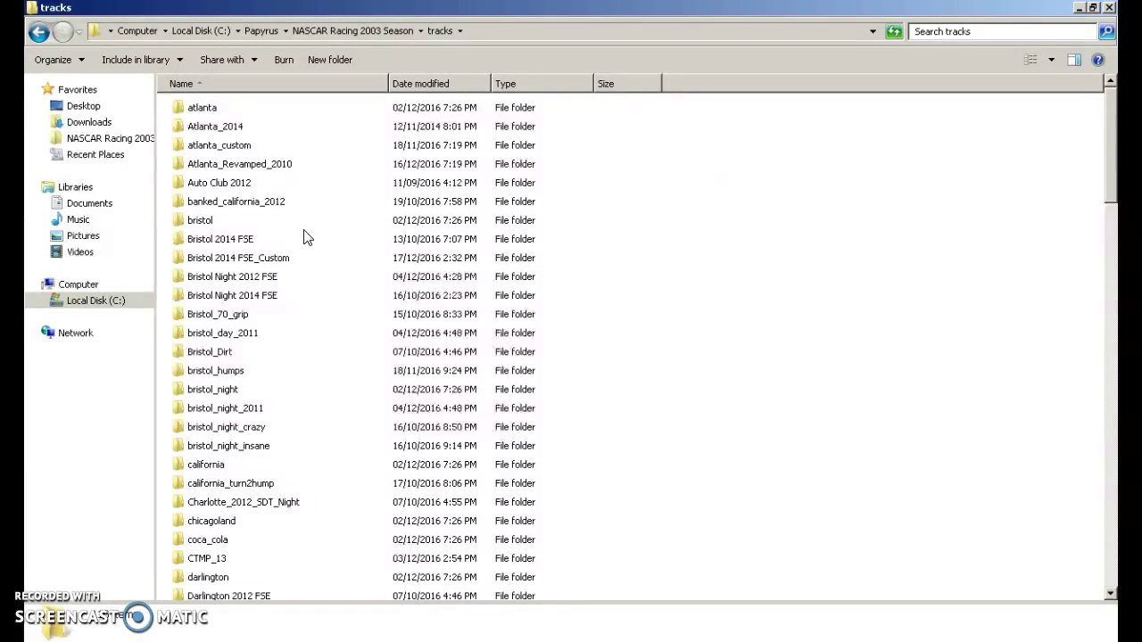
{"action": "scroll", "coordinate": [259, 250], "scroll_direction": "down", "scroll_amount": 1}
{"action": "scroll", "coordinate": [258, 251], "scroll_direction": "down", "scroll_amount": 6}
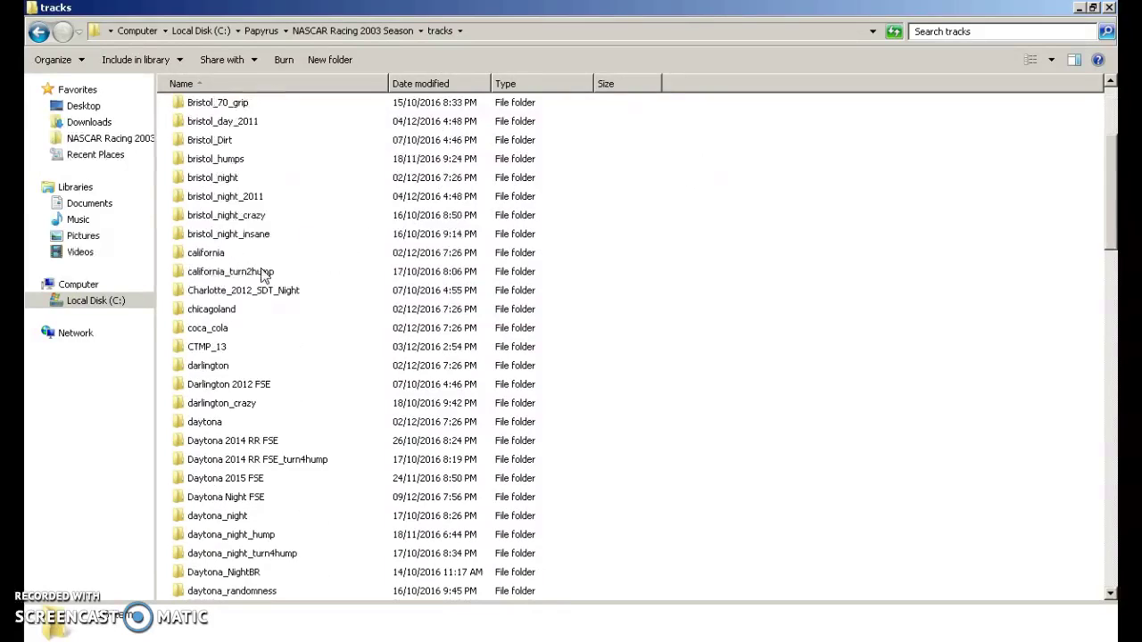
{"action": "scroll", "coordinate": [249, 353], "scroll_direction": "down", "scroll_amount": 7}
{"action": "scroll", "coordinate": [230, 346], "scroll_direction": "down", "scroll_amount": 16}
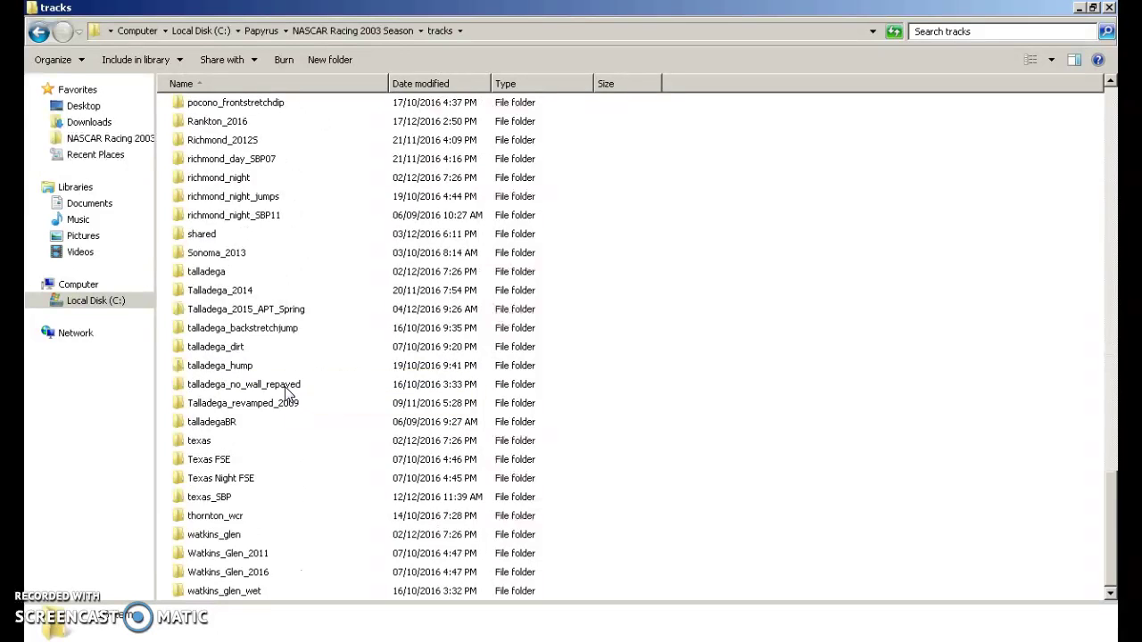
Scroll through the track folders down to Texas Night FSE, texas_SBP and watkins_glen_wet
{"action": "scroll", "coordinate": [291, 391], "scroll_direction": "up", "scroll_amount": 1}
{"action": "scroll", "coordinate": [226, 341], "scroll_direction": "up", "scroll_amount": 20}
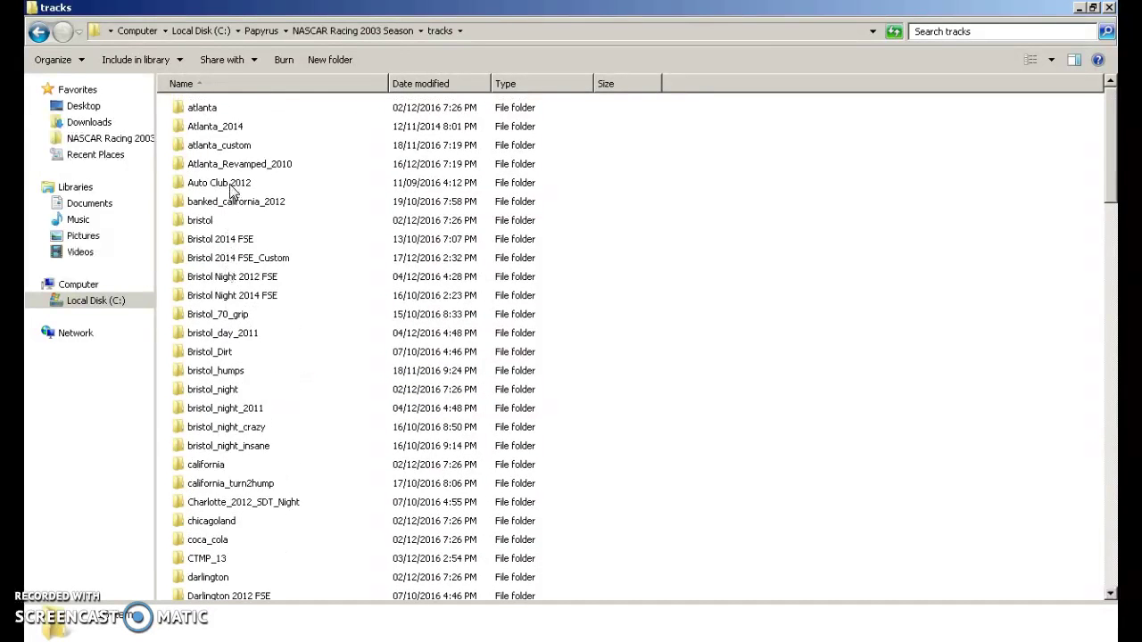
{"action": "scroll", "coordinate": [254, 462], "scroll_direction": "down", "scroll_amount": 2}
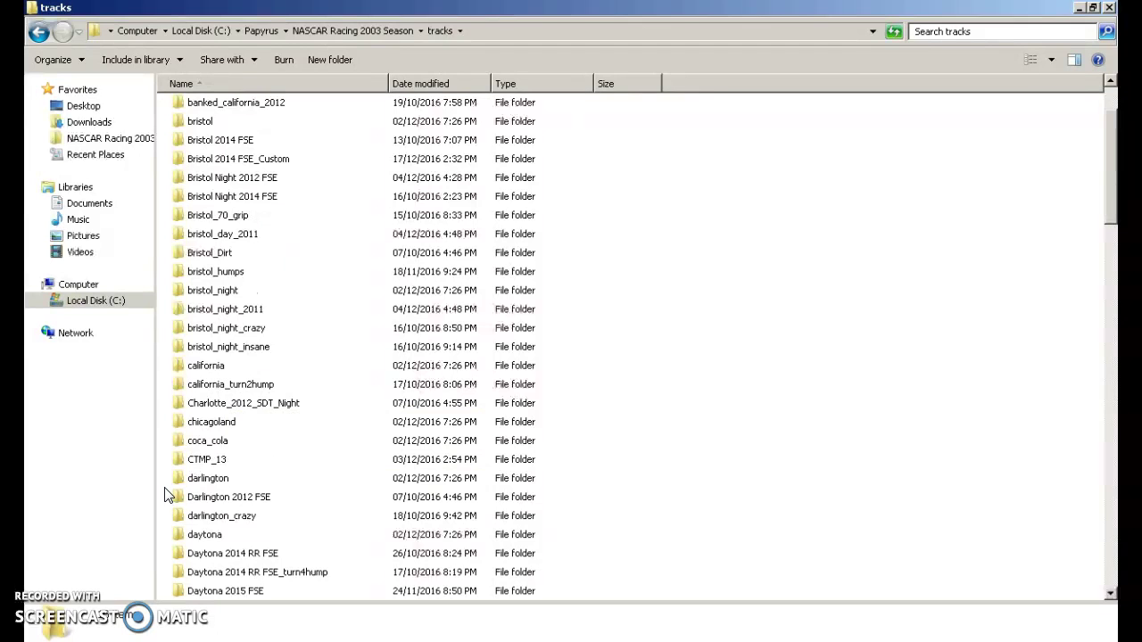
{"action": "scroll", "coordinate": [207, 501], "scroll_direction": "down", "scroll_amount": 2}
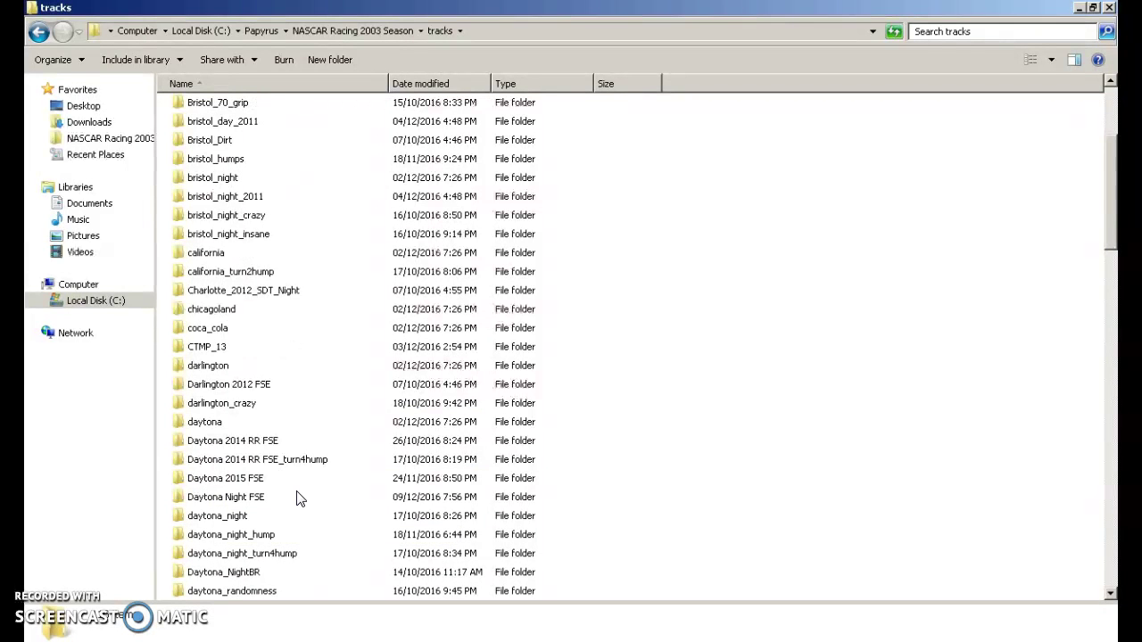
{"action": "scroll", "coordinate": [236, 492], "scroll_direction": "down", "scroll_amount": 1}
{"action": "scroll", "coordinate": [277, 504], "scroll_direction": "down", "scroll_amount": 1}
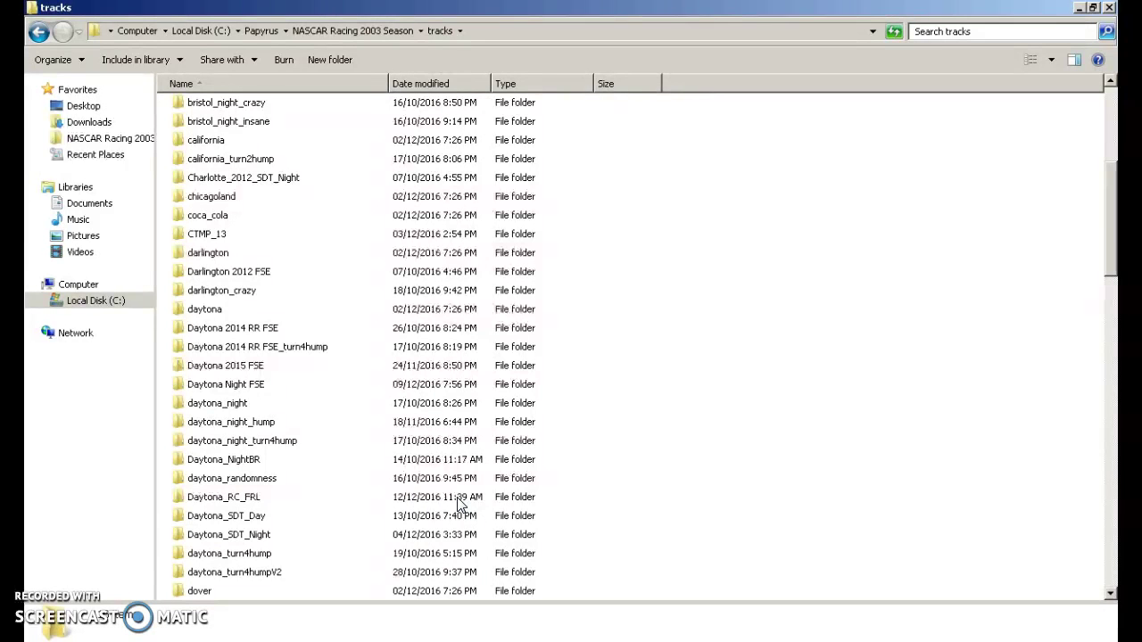
{"action": "scroll", "coordinate": [270, 526], "scroll_direction": "down", "scroll_amount": 2}
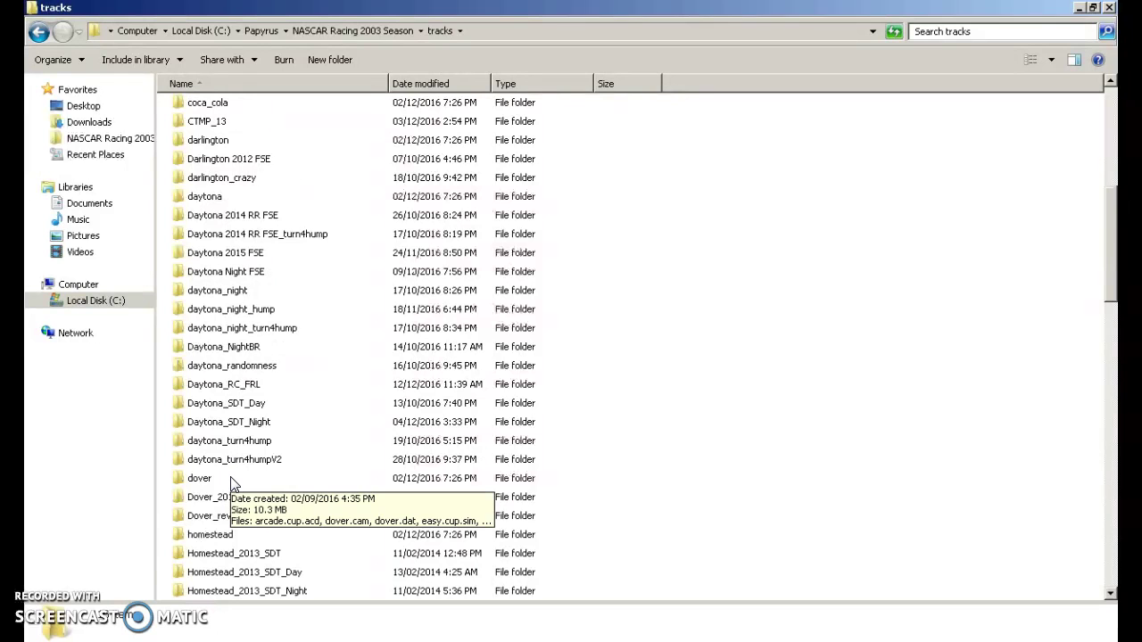
{"action": "scroll", "coordinate": [230, 483], "scroll_direction": "down", "scroll_amount": 12}
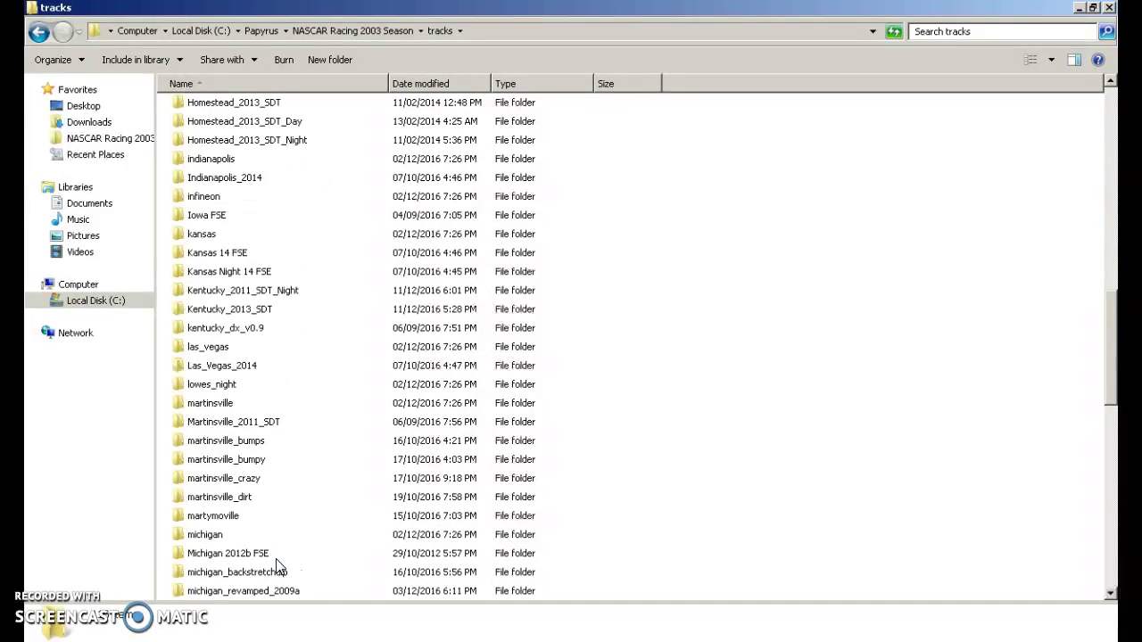
{"action": "scroll", "coordinate": [279, 567], "scroll_direction": "down", "scroll_amount": 6}
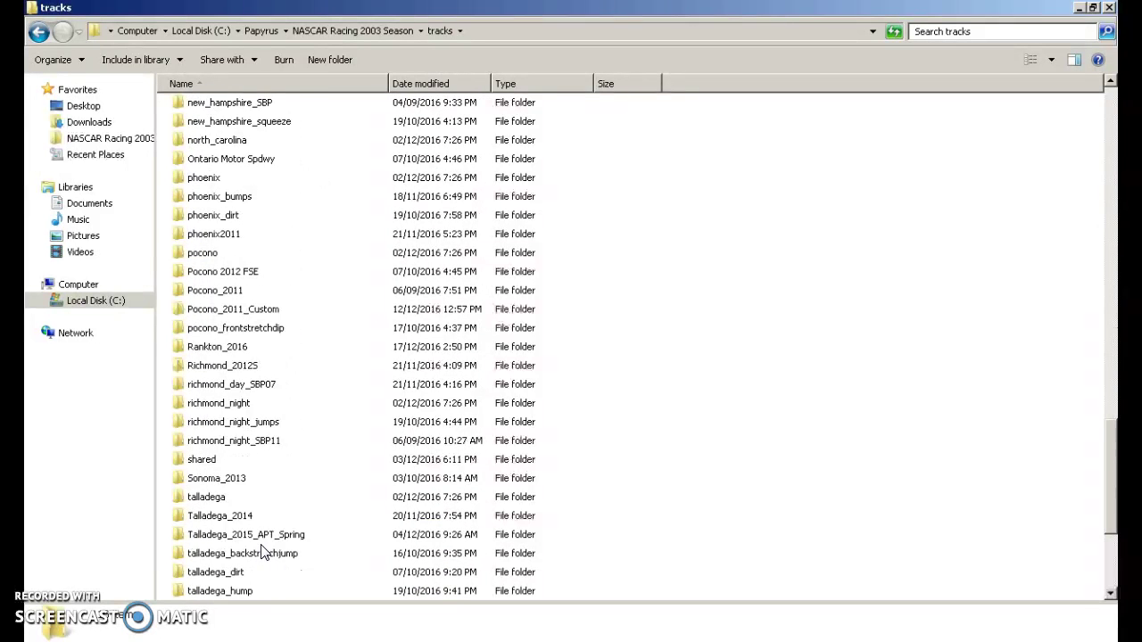
{"action": "scroll", "coordinate": [261, 550], "scroll_direction": "down", "scroll_amount": 4}
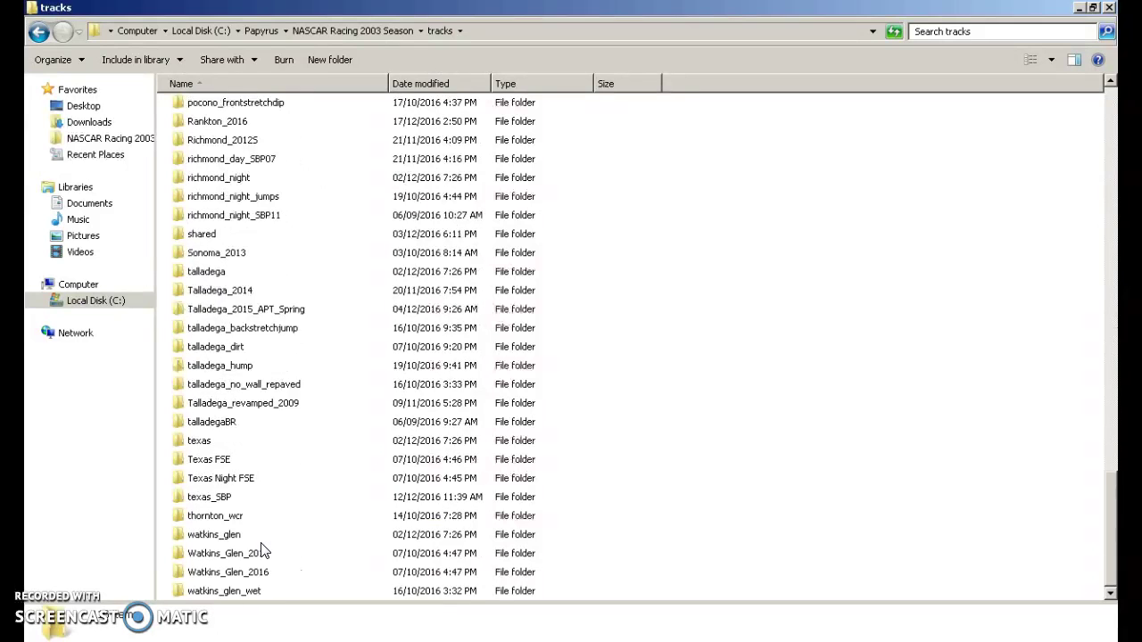
Duplicate the Texas Night FSE folder with copy and paste
{"action": "right_click", "coordinate": [217, 483]}
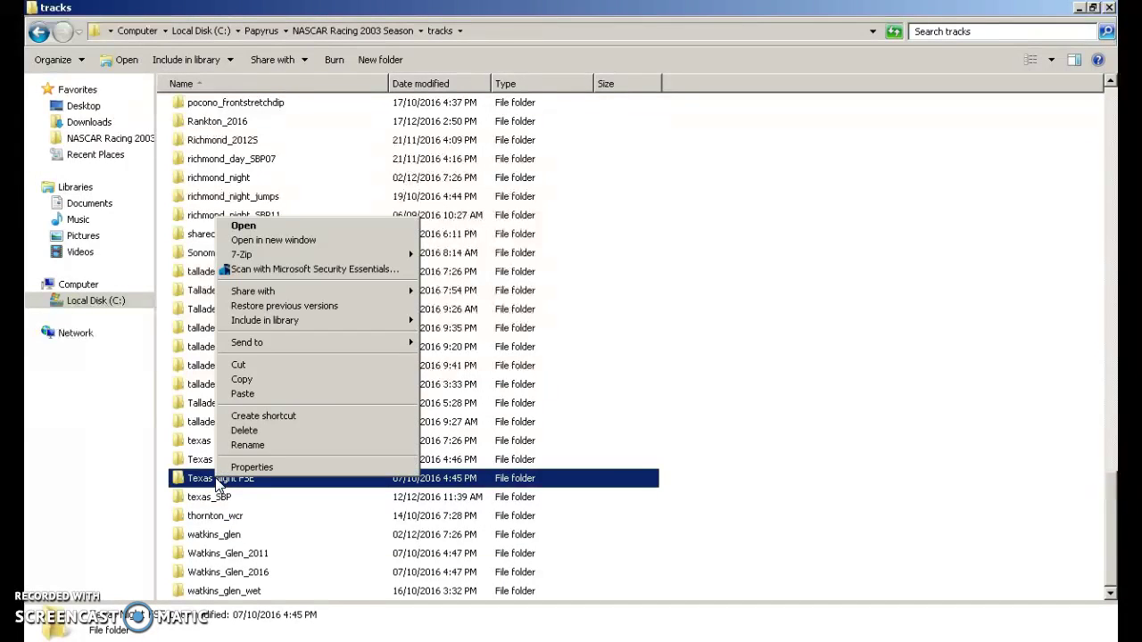
{"action": "left_click", "coordinate": [264, 381]}
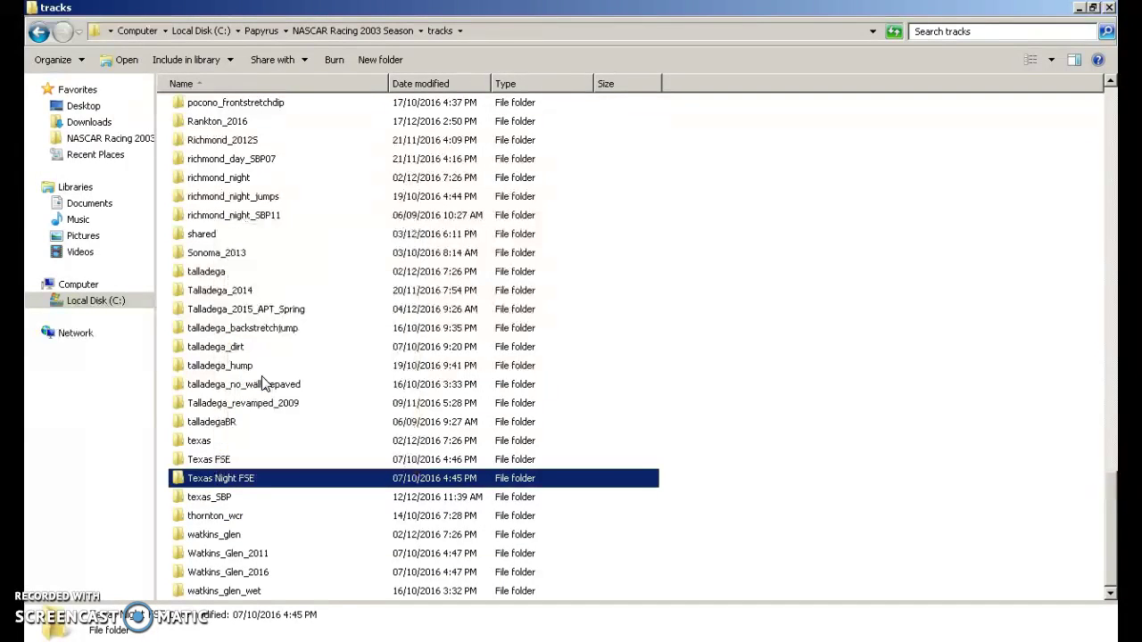
{"action": "left_click", "coordinate": [163, 457]}
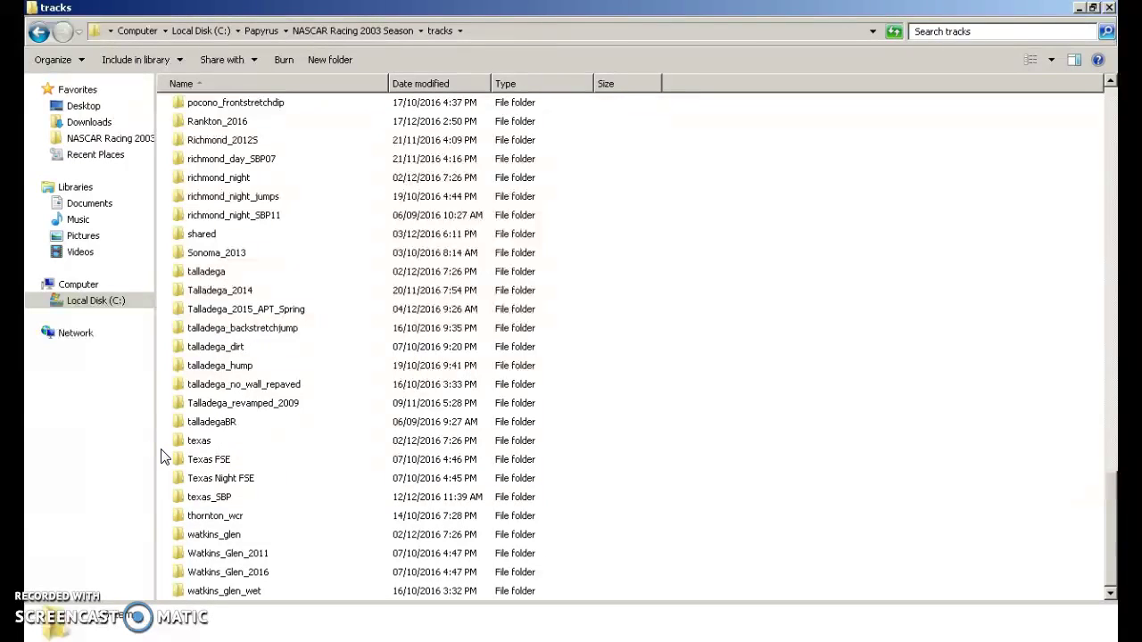
{"action": "key", "text": "ctrl+v"}
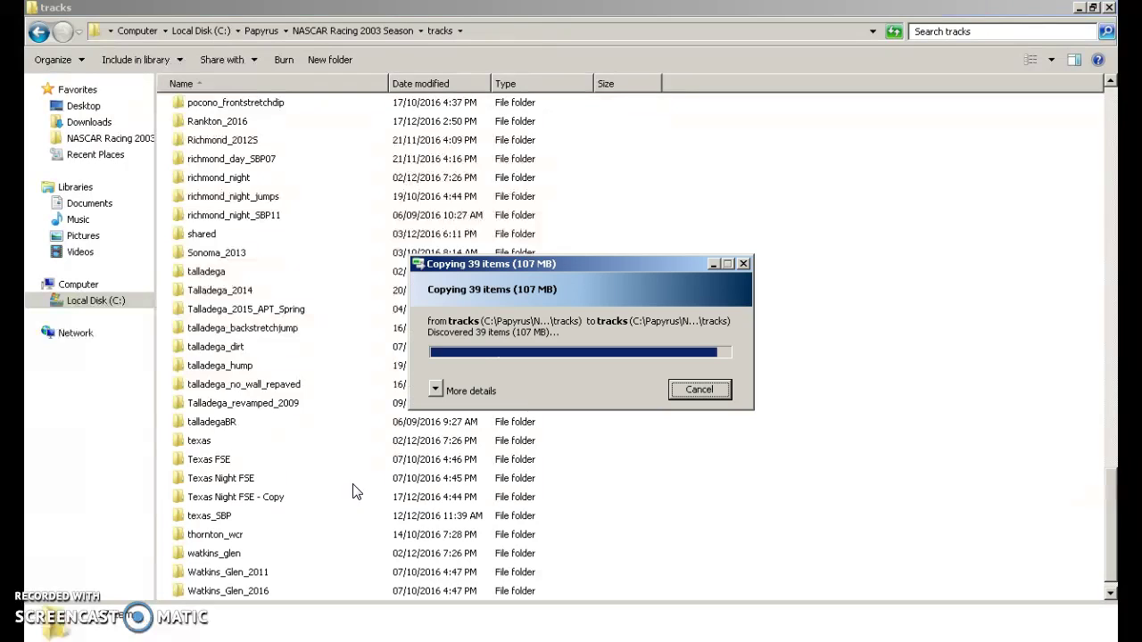
Rename the duplicate folder to Rankton, copying the name Rankton for reuse
{"action": "left_click", "coordinate": [318, 500]}
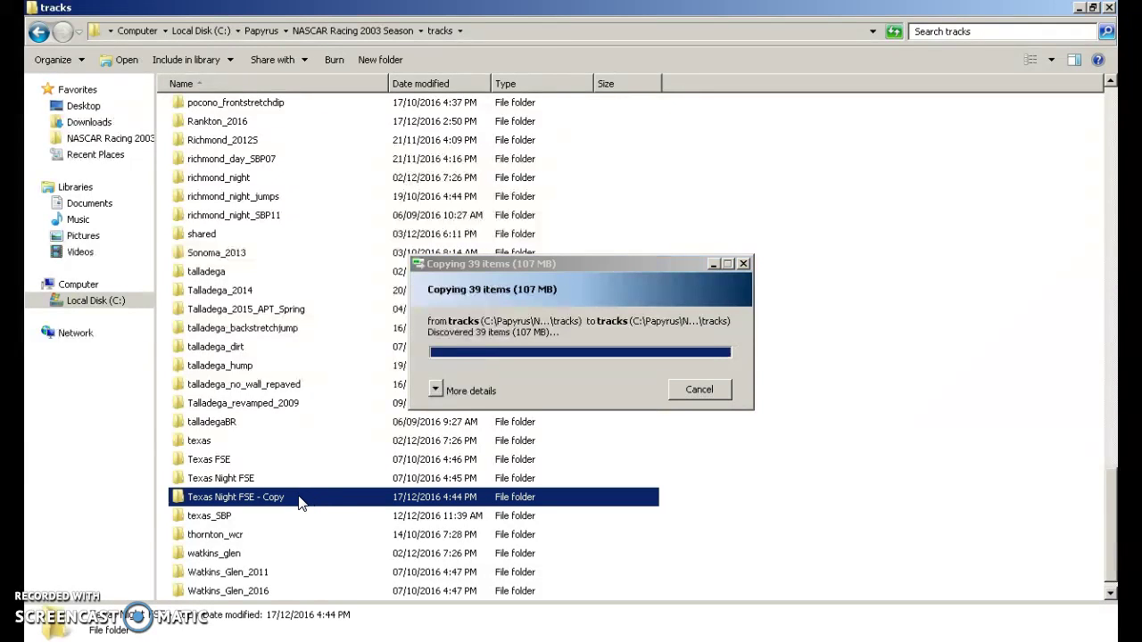
{"action": "left_click", "coordinate": [298, 496]}
{"action": "key", "text": "BackSpace"}
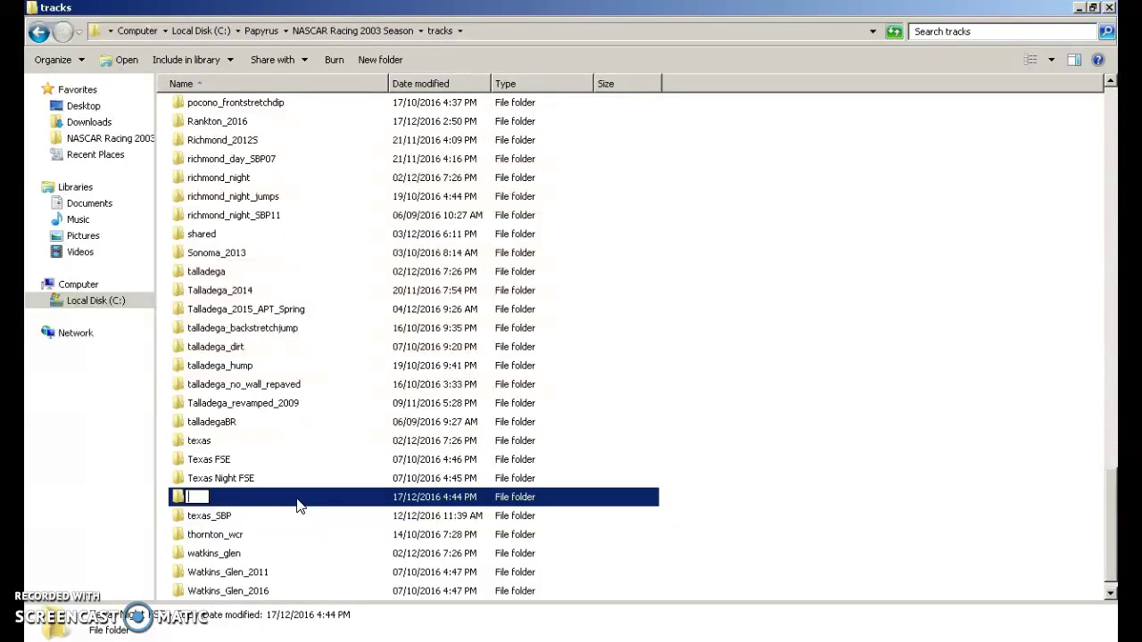
{"action": "type", "text": "Rankton"}
{"action": "key", "text": "ctrl+a"}
{"action": "right_click", "coordinate": [204, 499]}
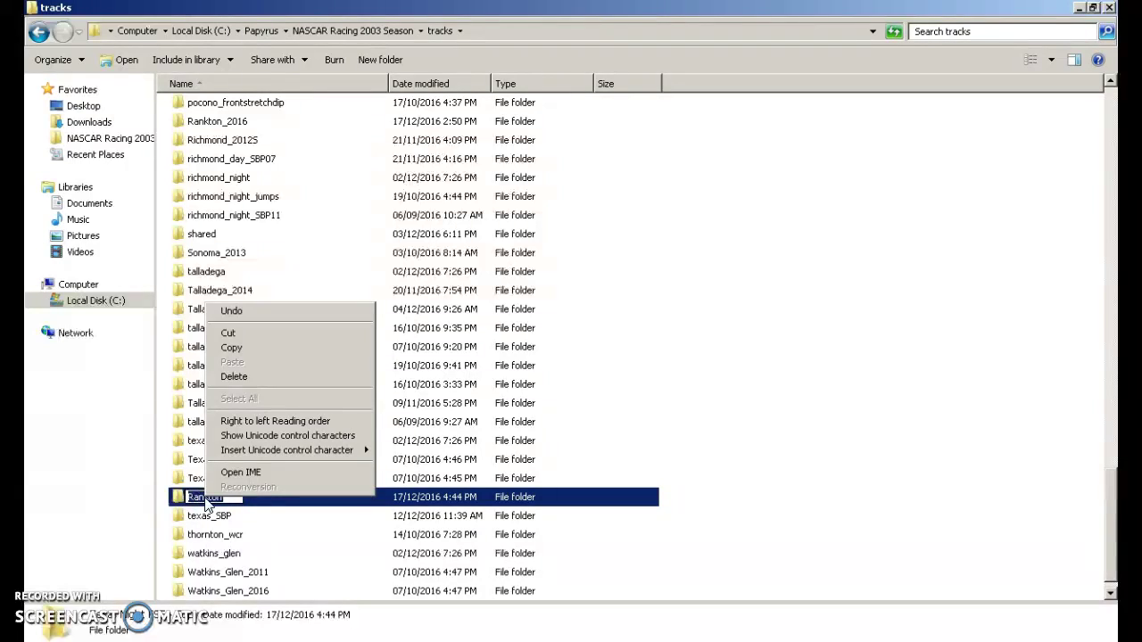
{"action": "left_click", "coordinate": [238, 353]}
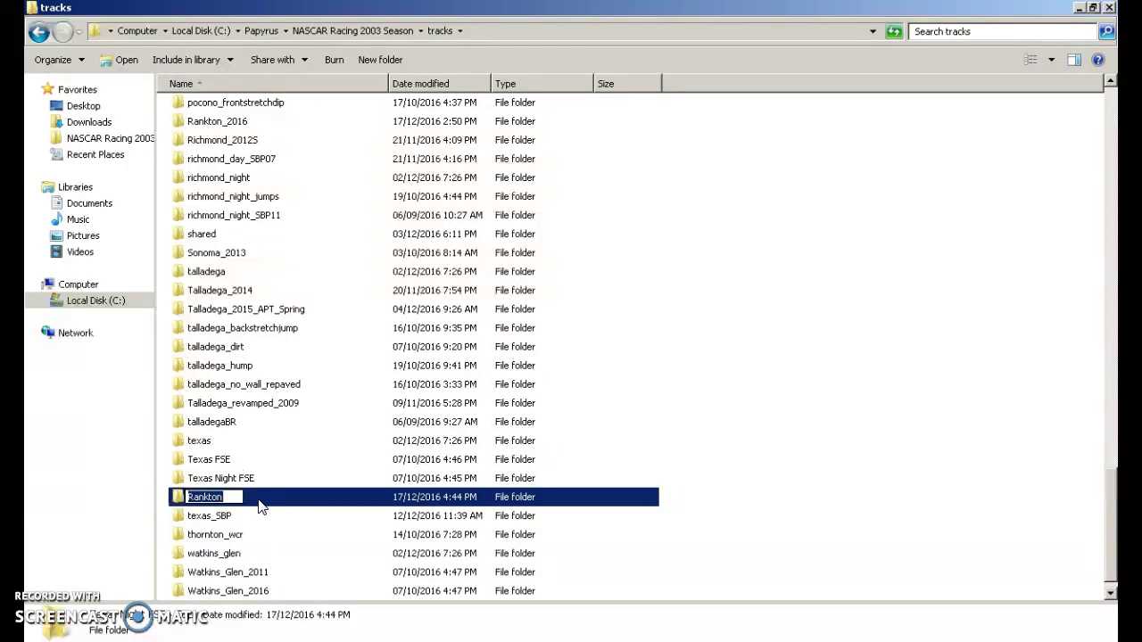
{"action": "left_click", "coordinate": [259, 502]}
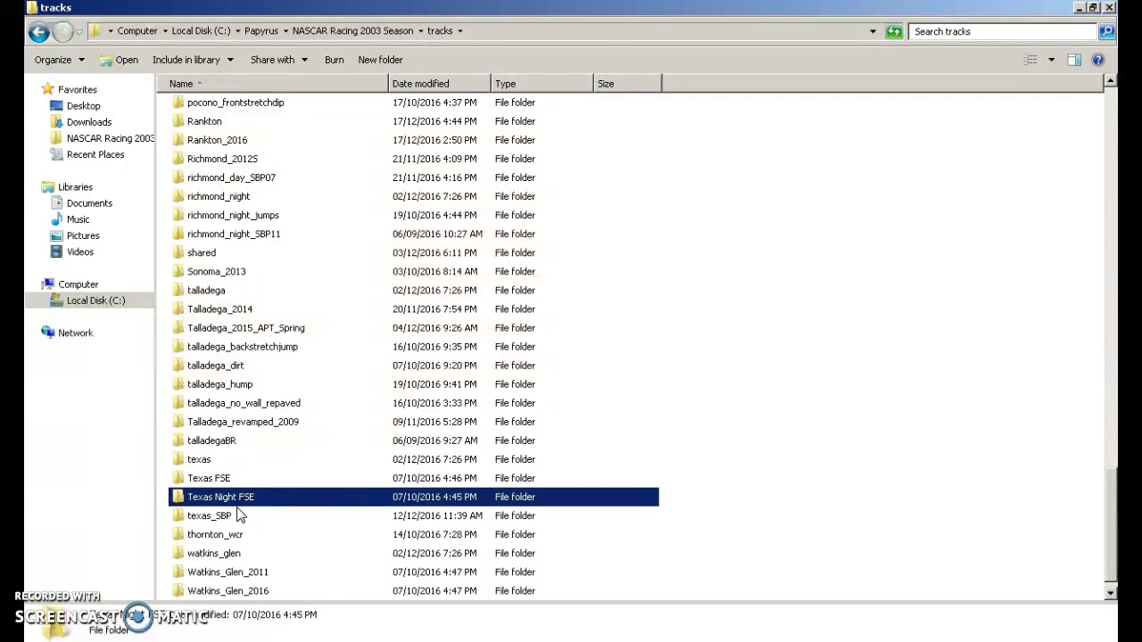
Open the Rankton folder and rename Texas Night FSE.cam to Rankton.cam
{"action": "double_click", "coordinate": [206, 121]}
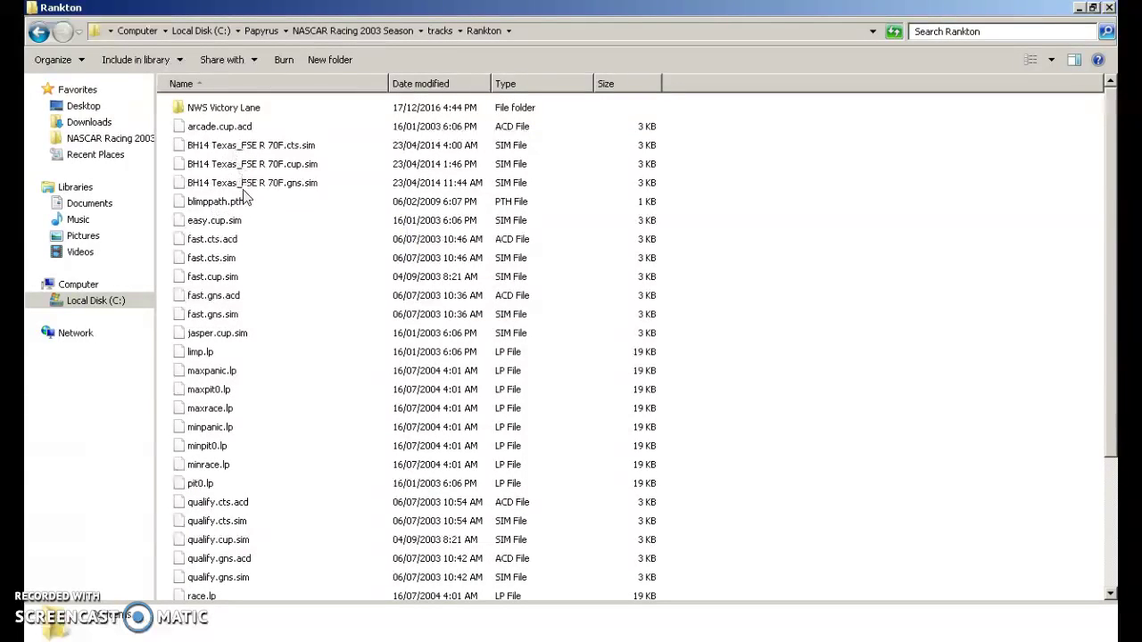
{"action": "scroll", "coordinate": [270, 308], "scroll_direction": "down", "scroll_amount": 3}
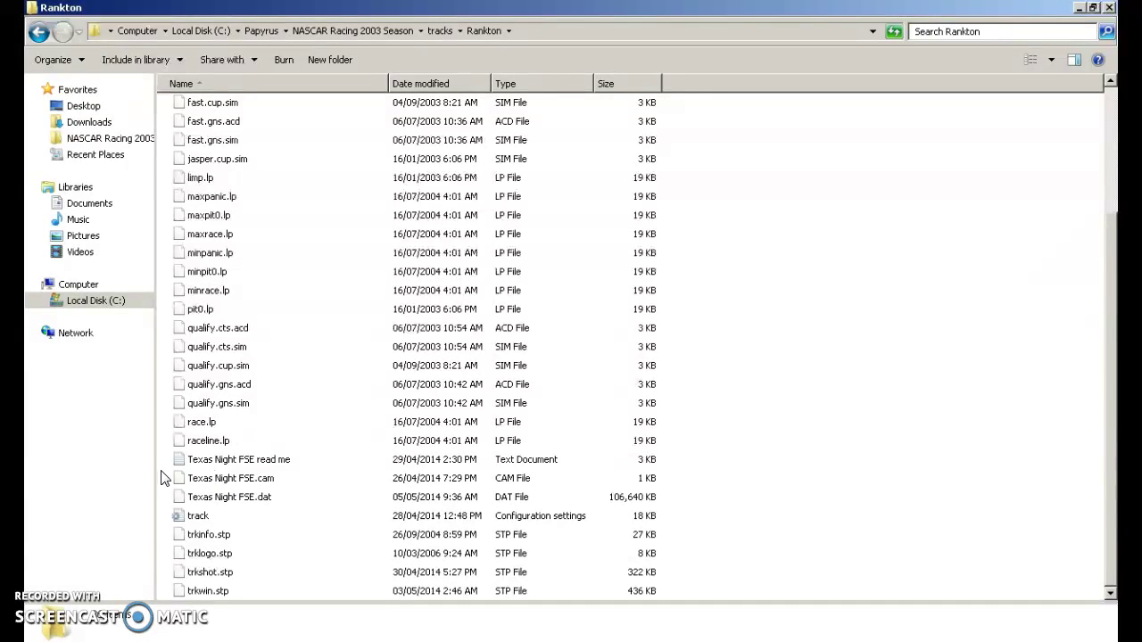
{"action": "left_click", "coordinate": [195, 486]}
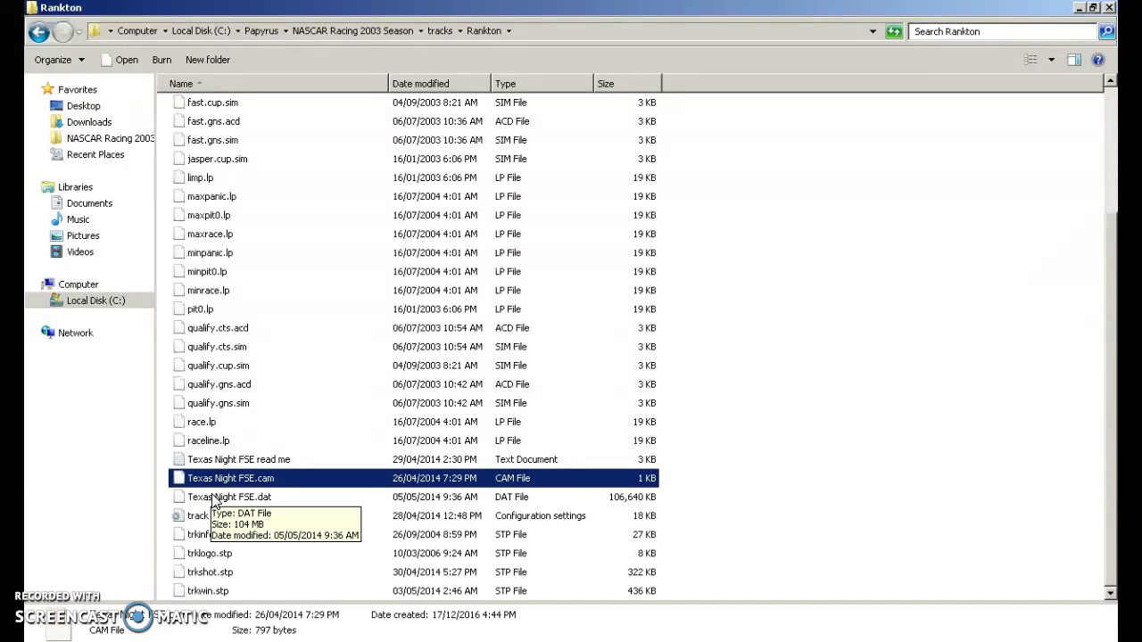
{"action": "left_click", "coordinate": [214, 504], "text": "ctrl"}
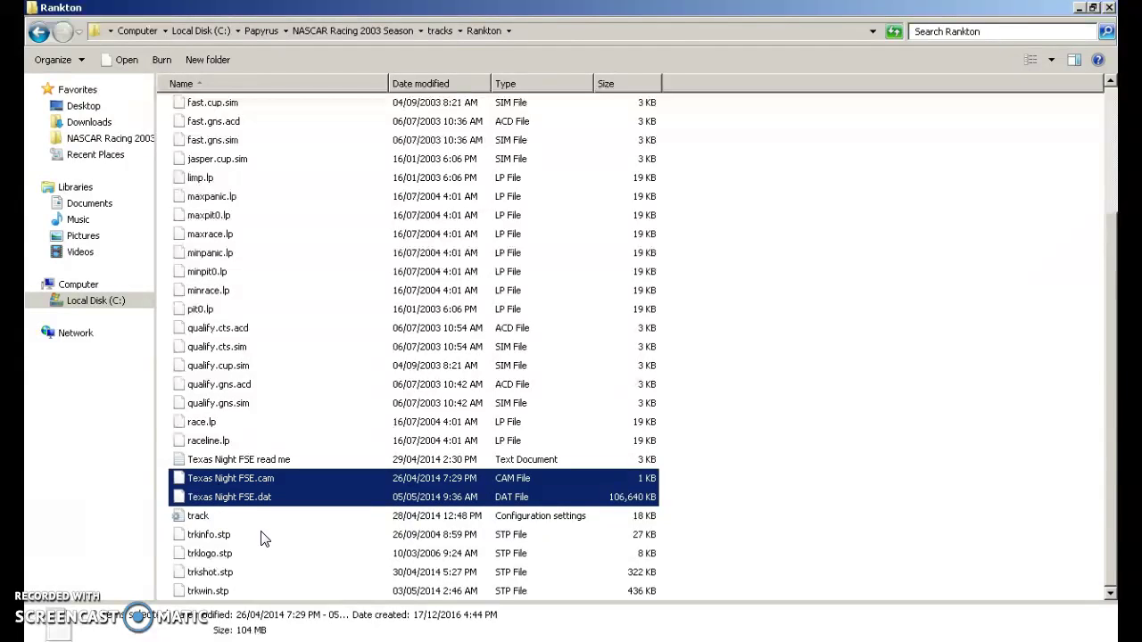
{"action": "left_click", "coordinate": [215, 486]}
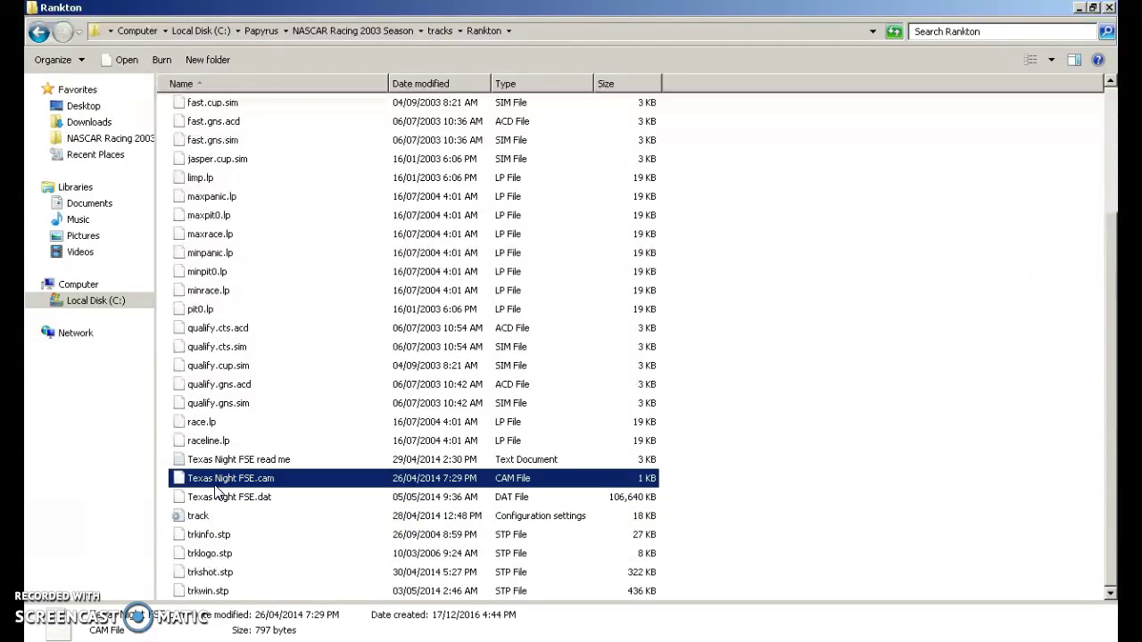
{"action": "left_click", "coordinate": [214, 480]}
{"action": "type", "text": "Rankton"}
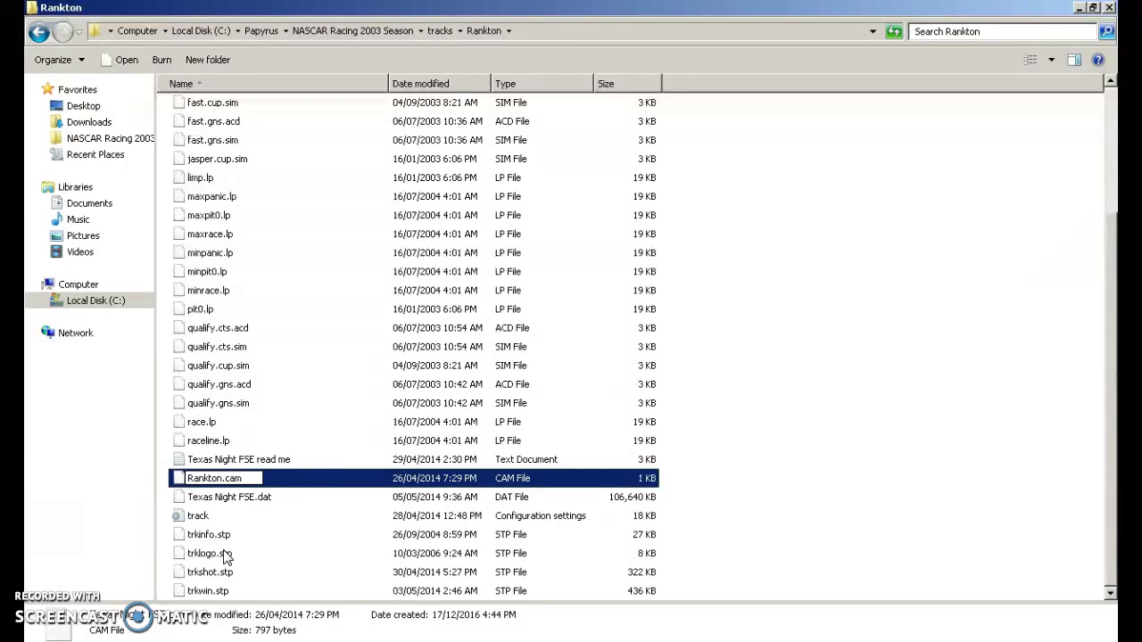
{"action": "left_click", "coordinate": [200, 504]}
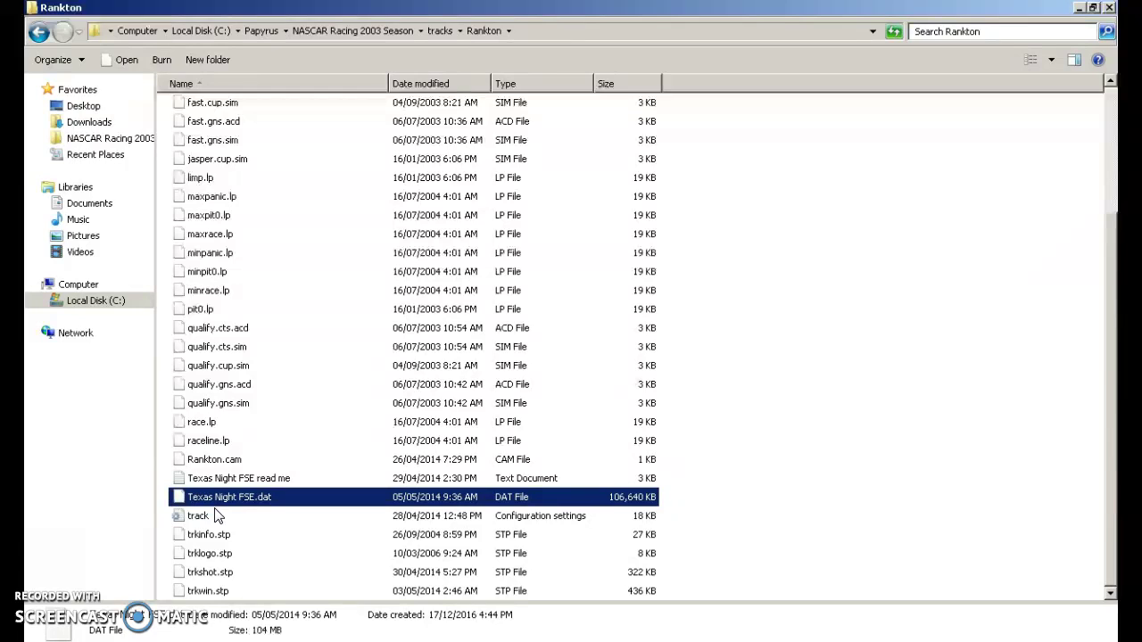
Rename Texas Night FSE.dat to Rankton.dat
{"action": "left_click", "coordinate": [211, 505]}
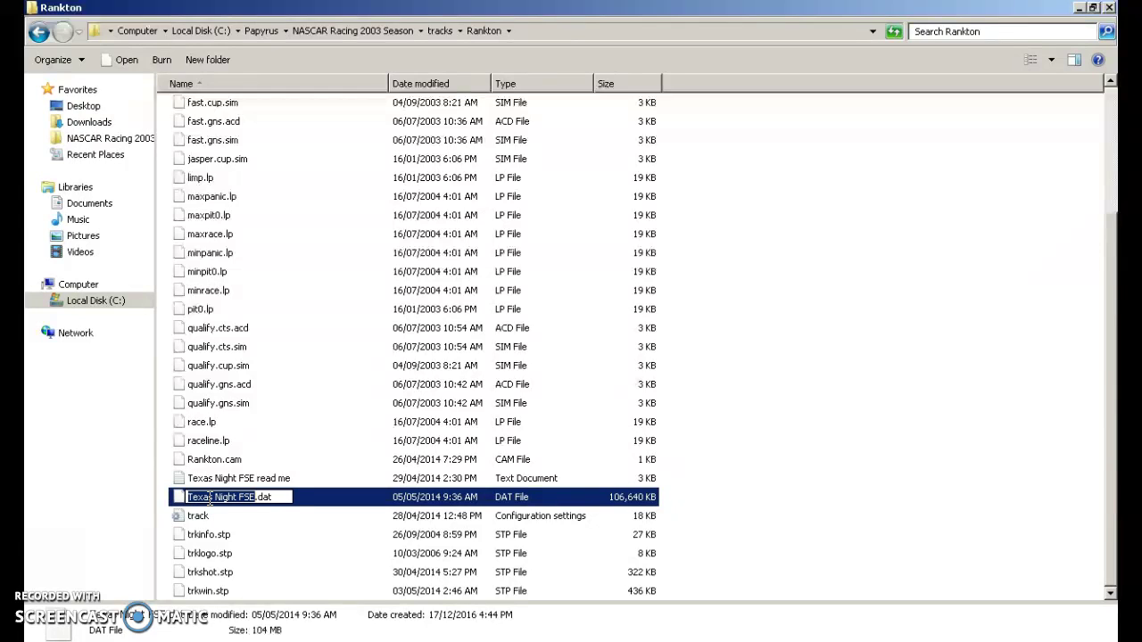
{"action": "key", "text": "ctrl+v"}
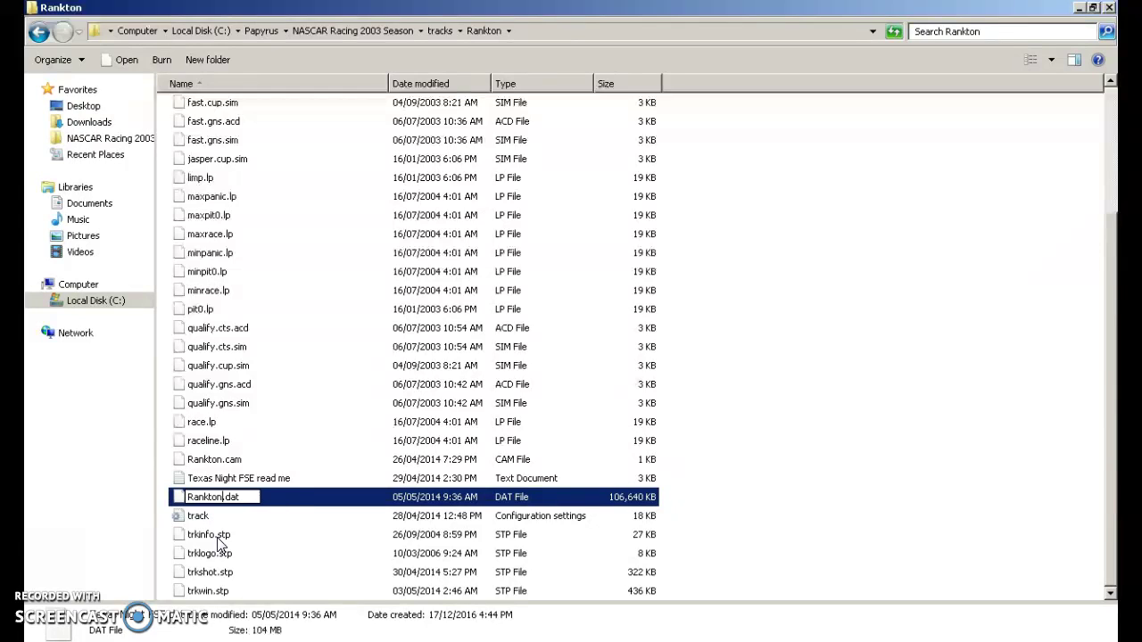
{"action": "left_click", "coordinate": [201, 523]}
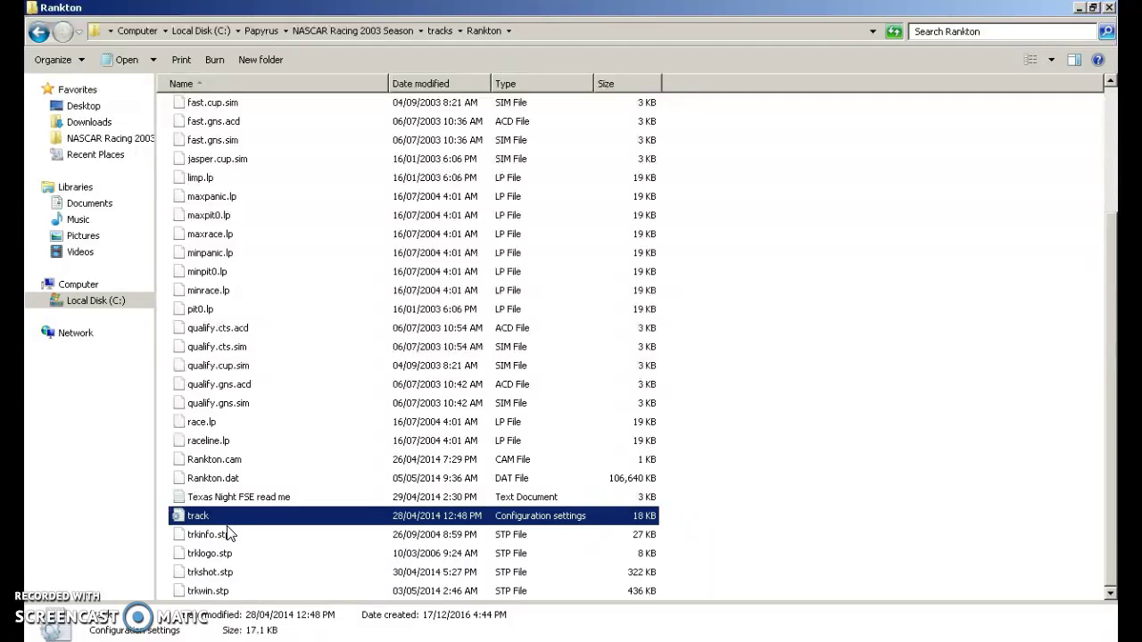
Open the track file in Notepad and change the track name to RANKTON MOTOR SPEEDWAY
{"action": "double_click", "coordinate": [230, 519]}
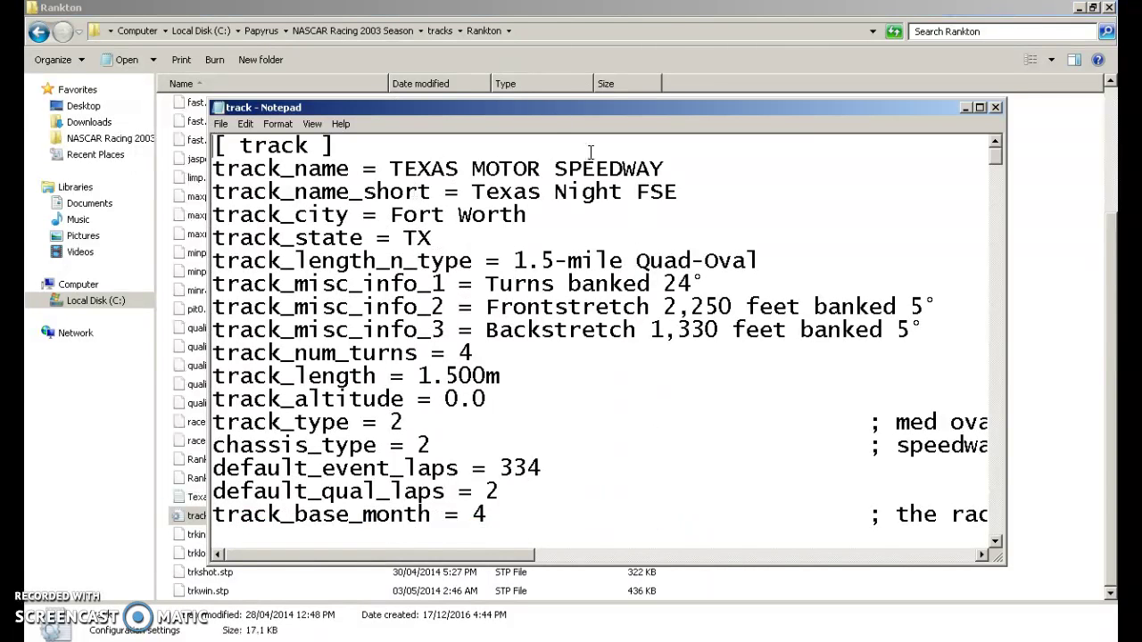
{"action": "mouse_move", "coordinate": [664, 169]}
{"action": "left_mouse_down"}
{"action": "mouse_move", "coordinate": [565, 172]}
{"action": "mouse_move", "coordinate": [656, 170]}
{"action": "left_mouse_up"}
{"action": "key", "text": "shift+Home"}
{"action": "left_click", "coordinate": [665, 168]}
{"action": "left_click_drag", "start_coordinate": [460, 169], "coordinate": [390, 170]}
{"action": "type", "text": "RANK"}
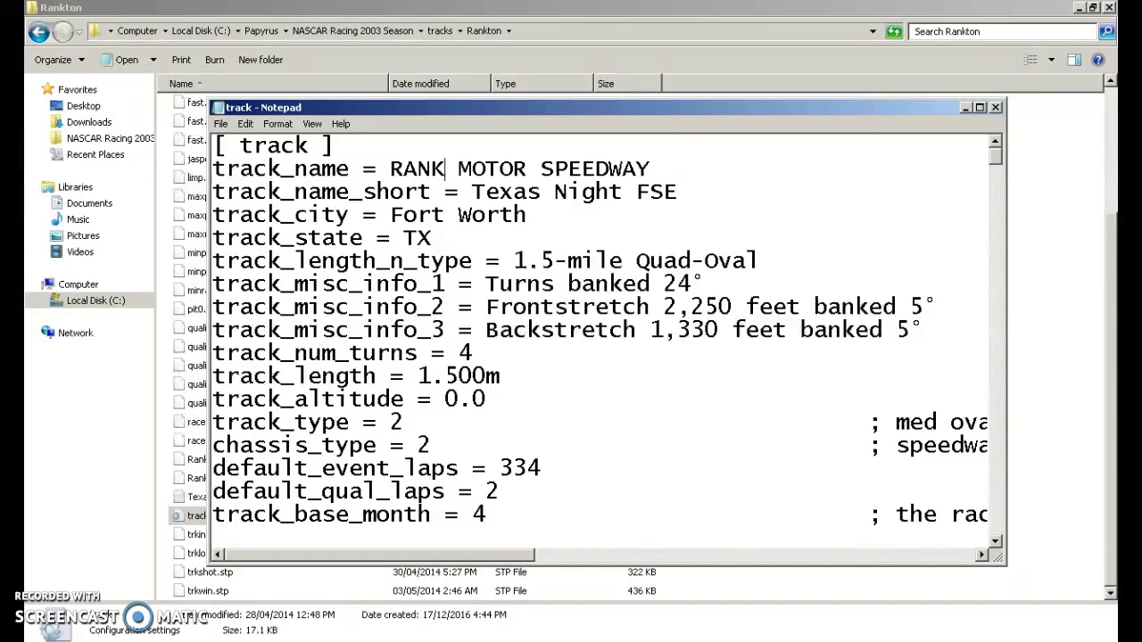
{"action": "type", "text": "TON"}
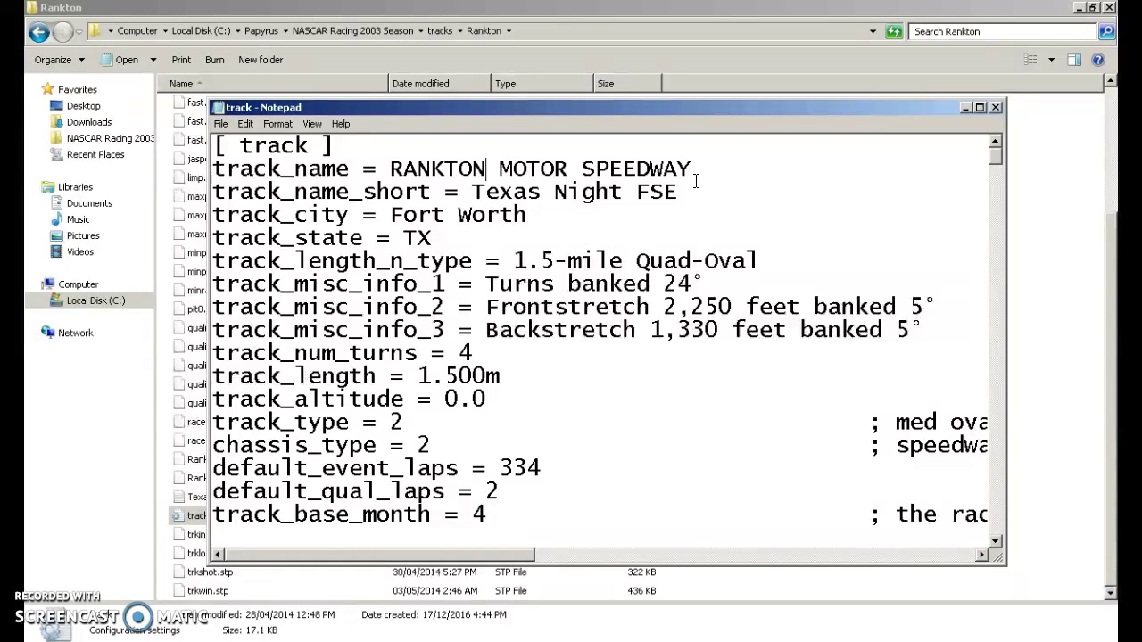
Set short name and city to Rankton and state to AB, then save and close
{"action": "left_click_drag", "start_coordinate": [684, 191], "coordinate": [474, 197]}
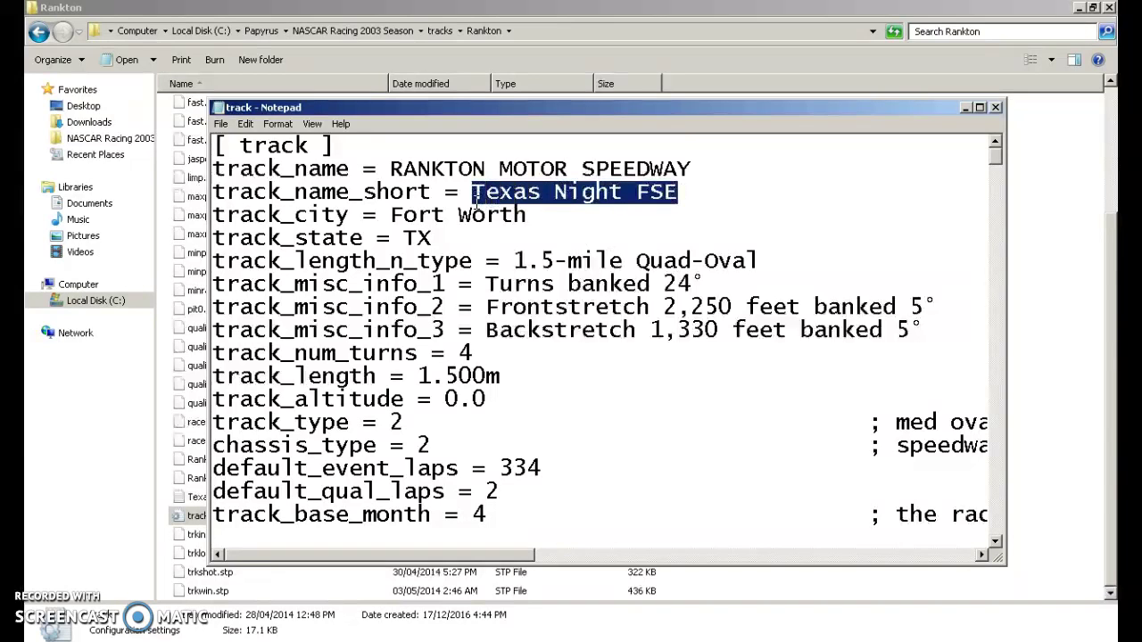
{"action": "type", "text": "Rankton"}
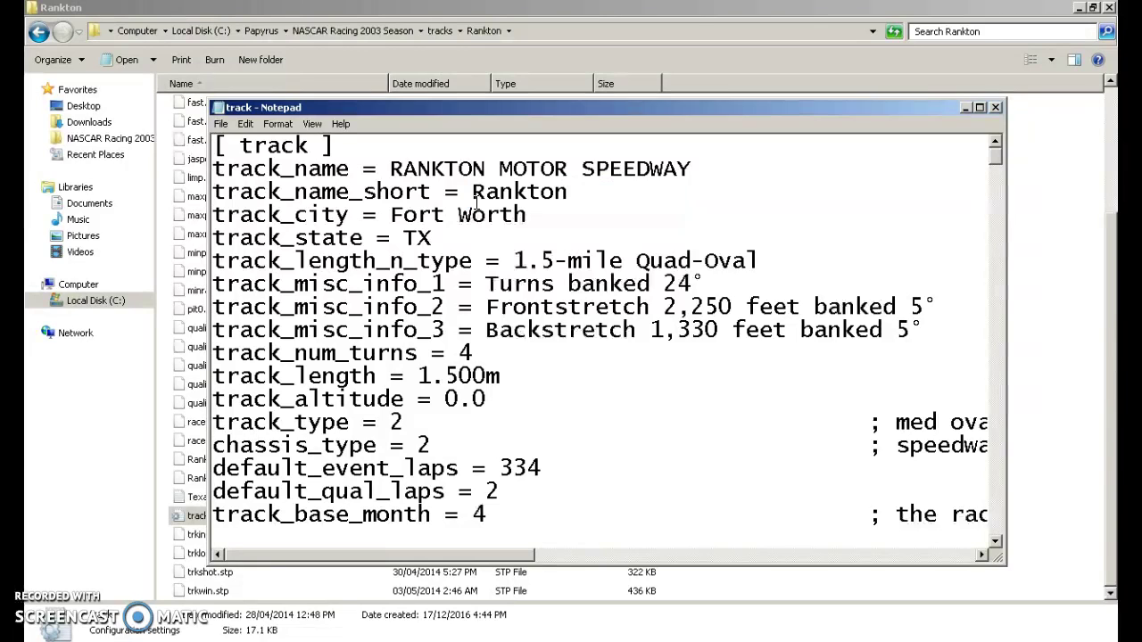
{"action": "left_click_drag", "start_coordinate": [527, 214], "coordinate": [388, 214]}
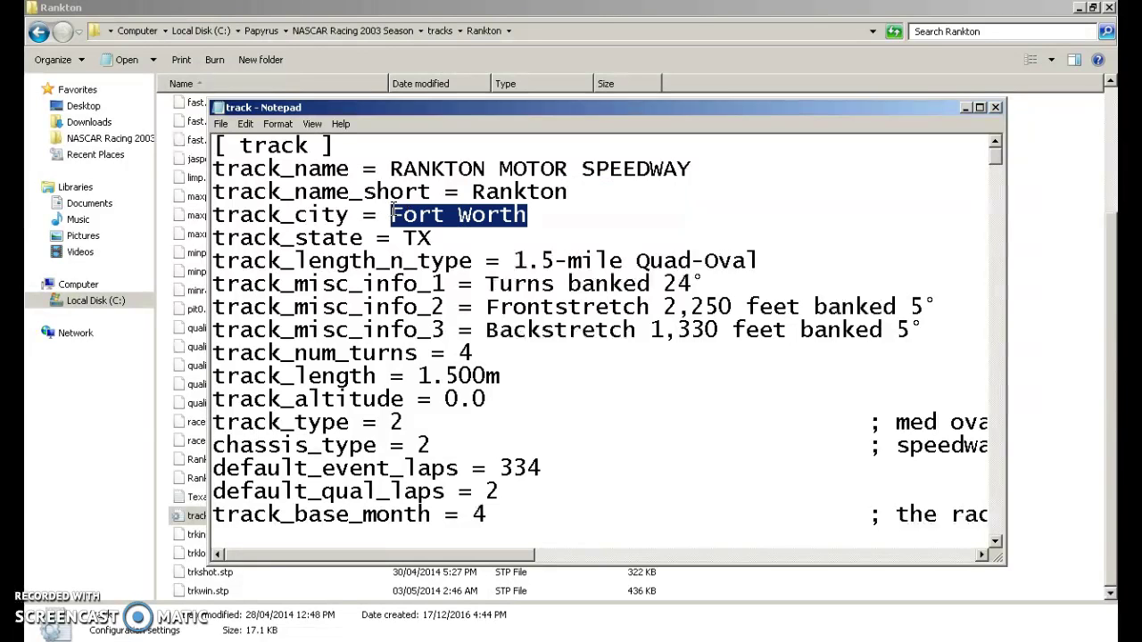
{"action": "type", "text": "Ran"}
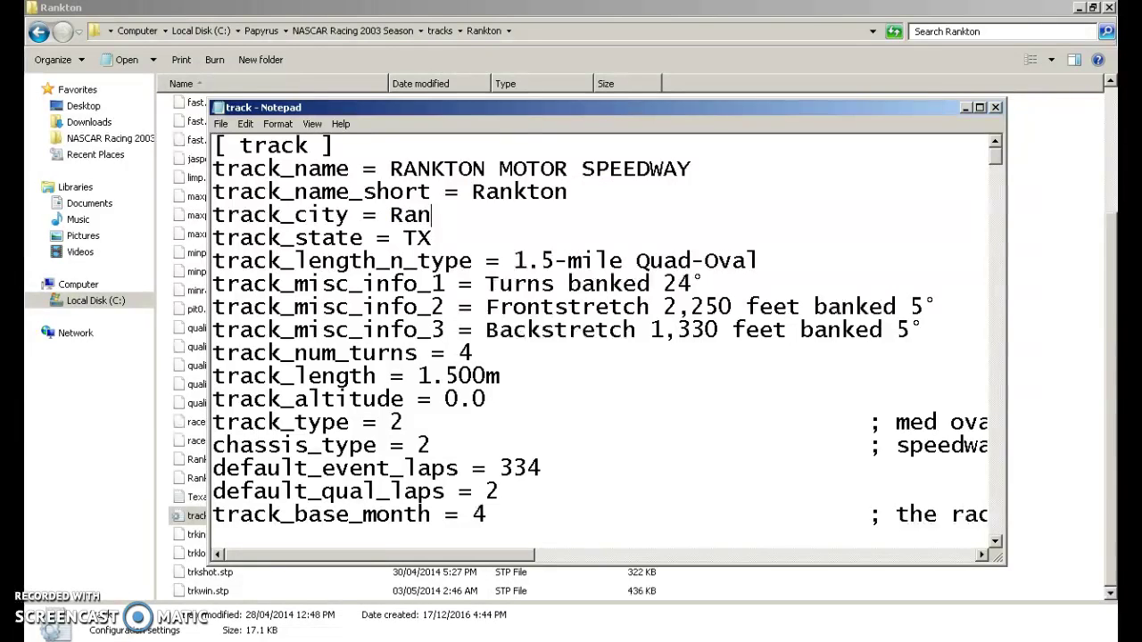
{"action": "type", "text": "kton"}
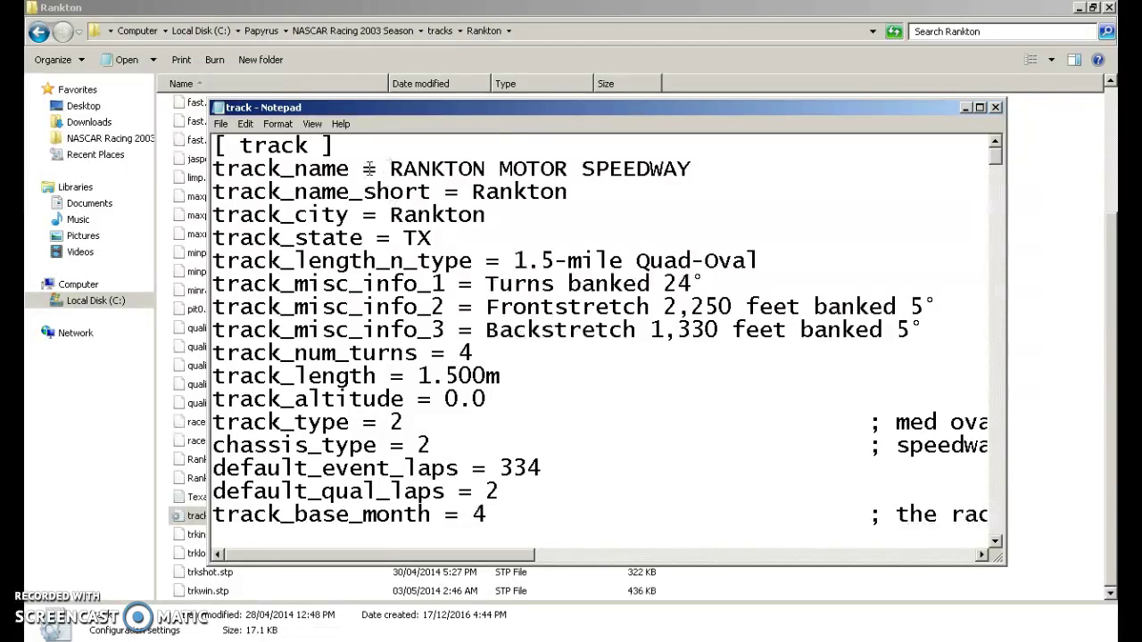
{"action": "double_click", "coordinate": [413, 238]}
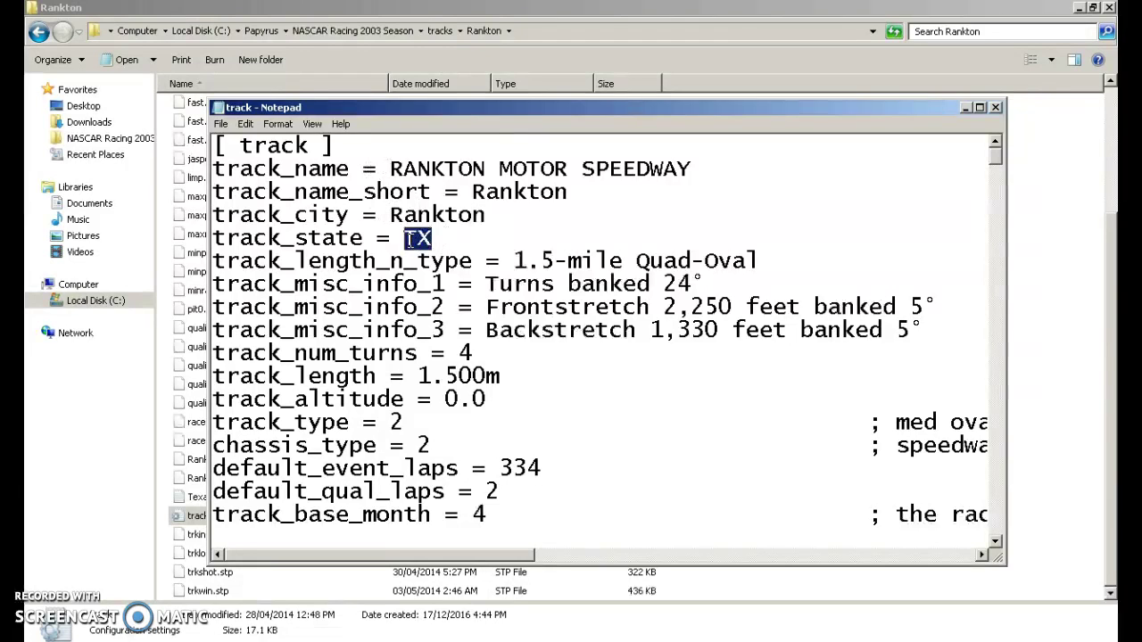
{"action": "type", "text": "AB"}
{"action": "left_click", "coordinate": [994, 109]}
{"action": "left_click", "coordinate": [538, 344]}
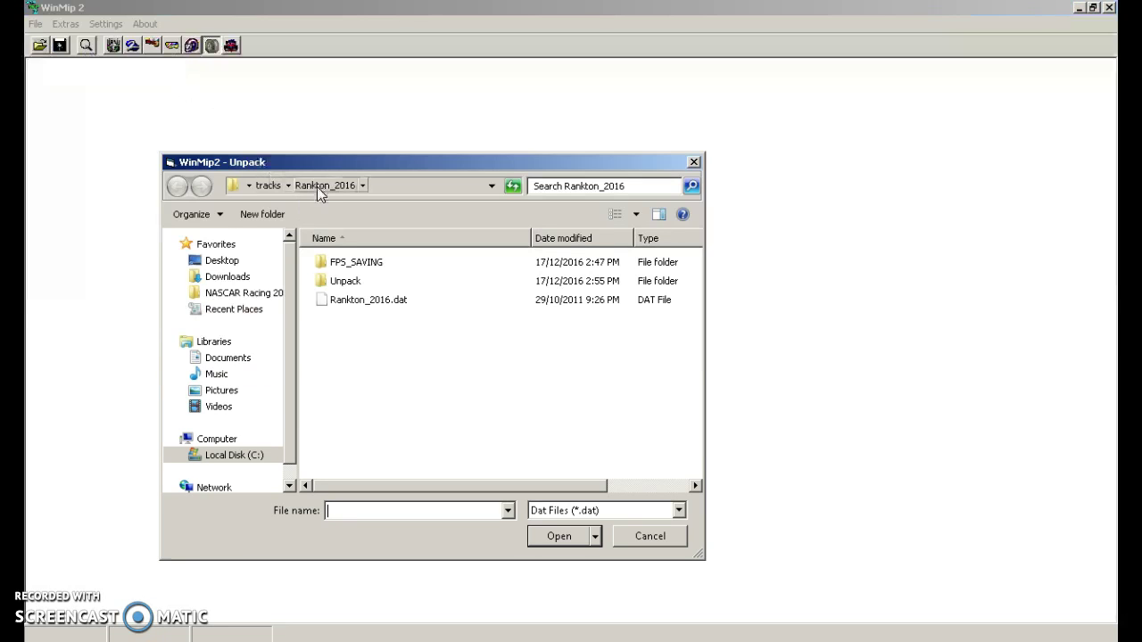
Browse to tracks > Rankton in the Unpack dialog and unpack Rankton.dat
{"action": "left_click", "coordinate": [270, 186]}
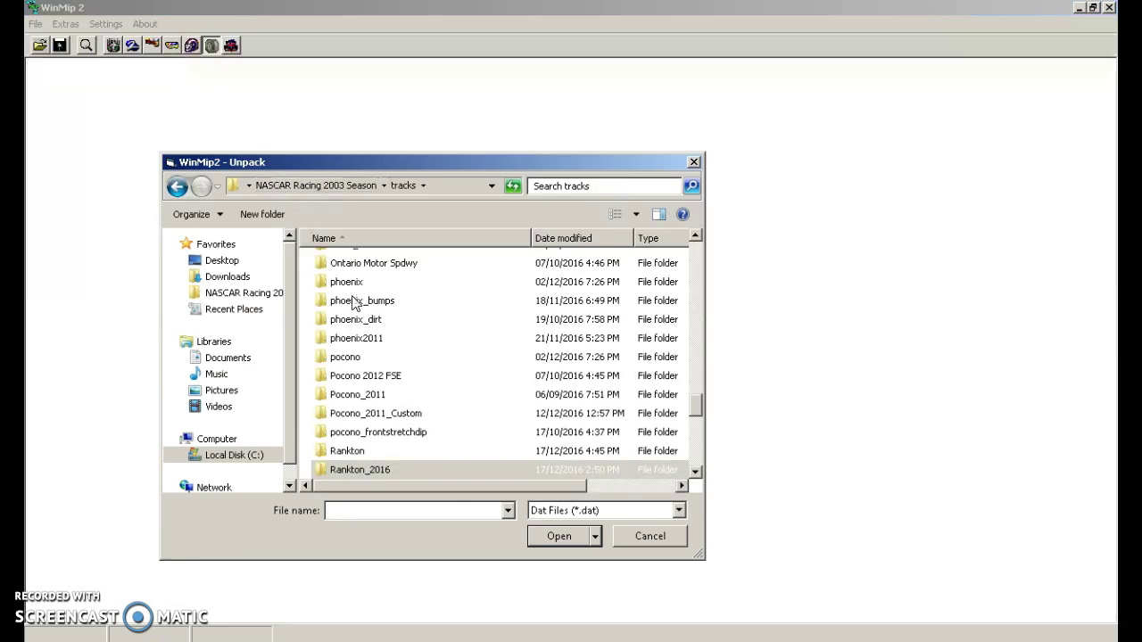
{"action": "double_click", "coordinate": [363, 453]}
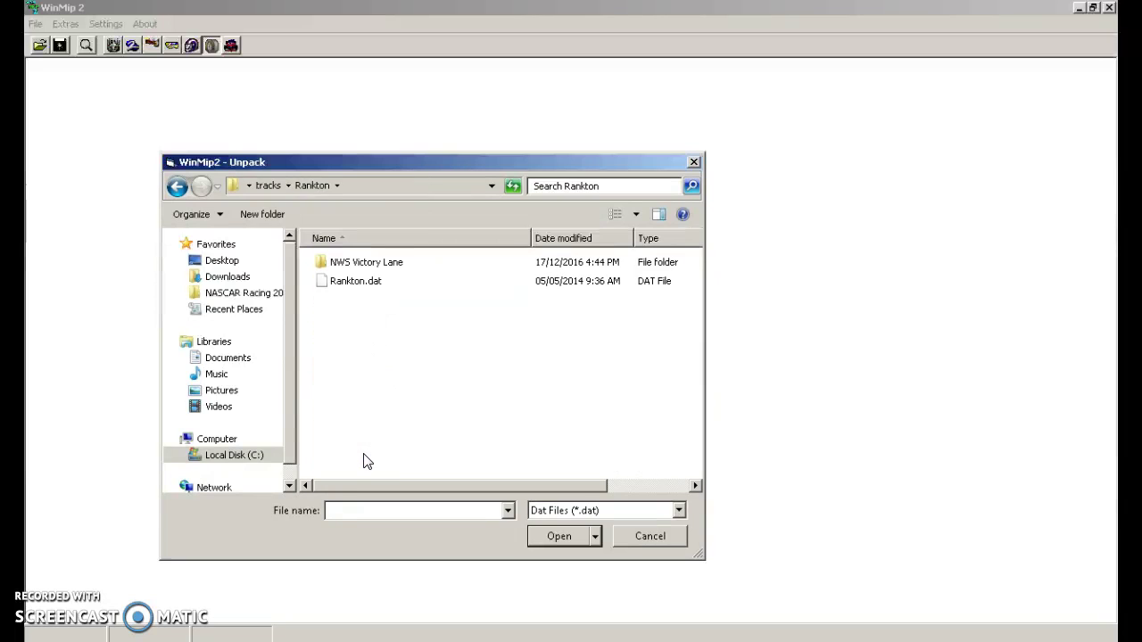
{"action": "left_click", "coordinate": [349, 287]}
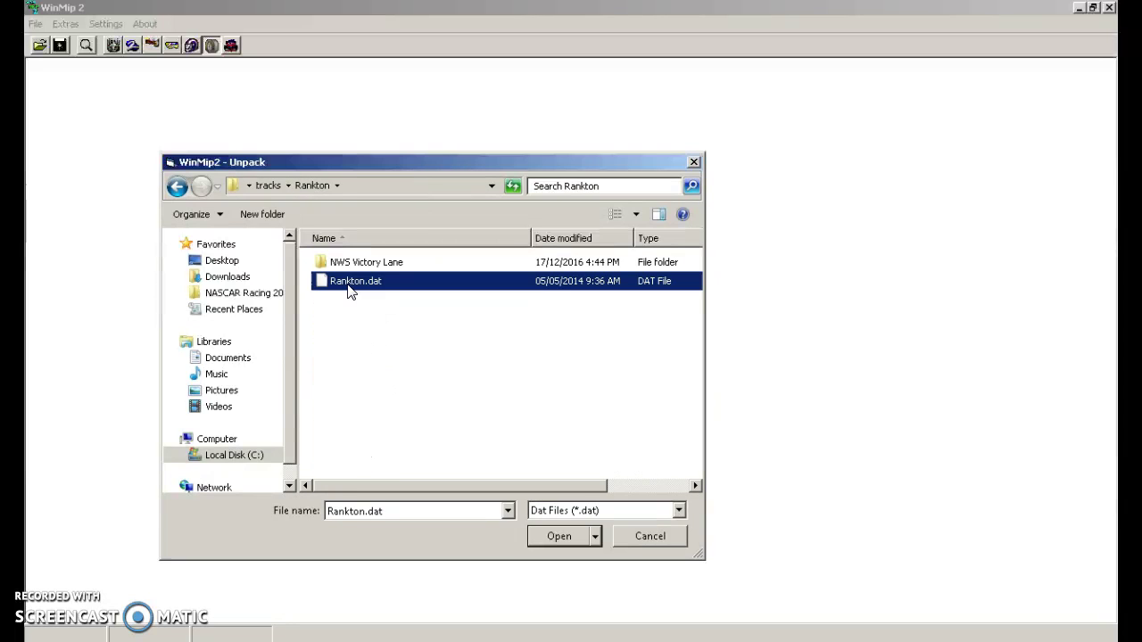
{"action": "left_click", "coordinate": [559, 536]}
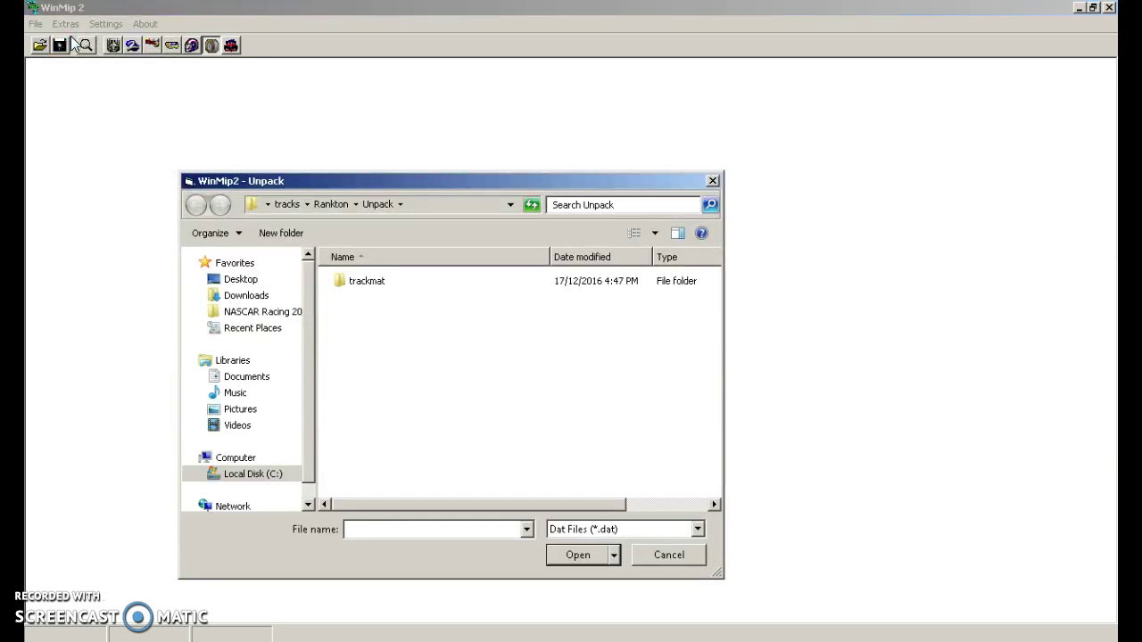
Browse to tracks > shared in the Unpack dialog and unpack shared.dat
{"action": "left_click", "coordinate": [286, 204]}
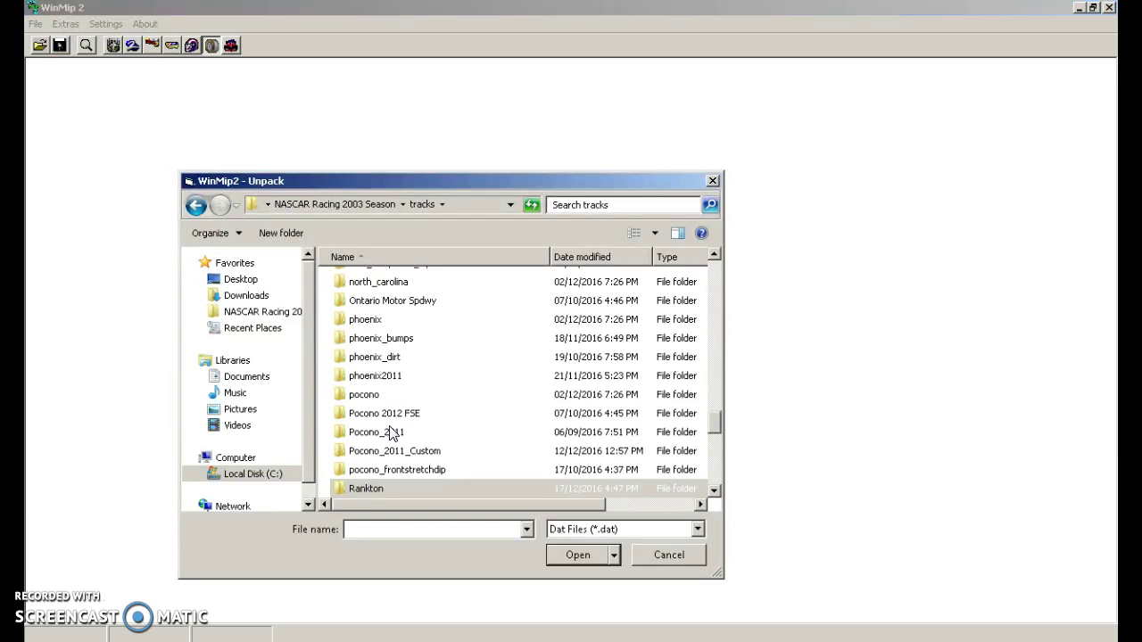
{"action": "left_click", "coordinate": [371, 490]}
{"action": "scroll", "coordinate": [370, 494], "scroll_direction": "down", "scroll_amount": 4}
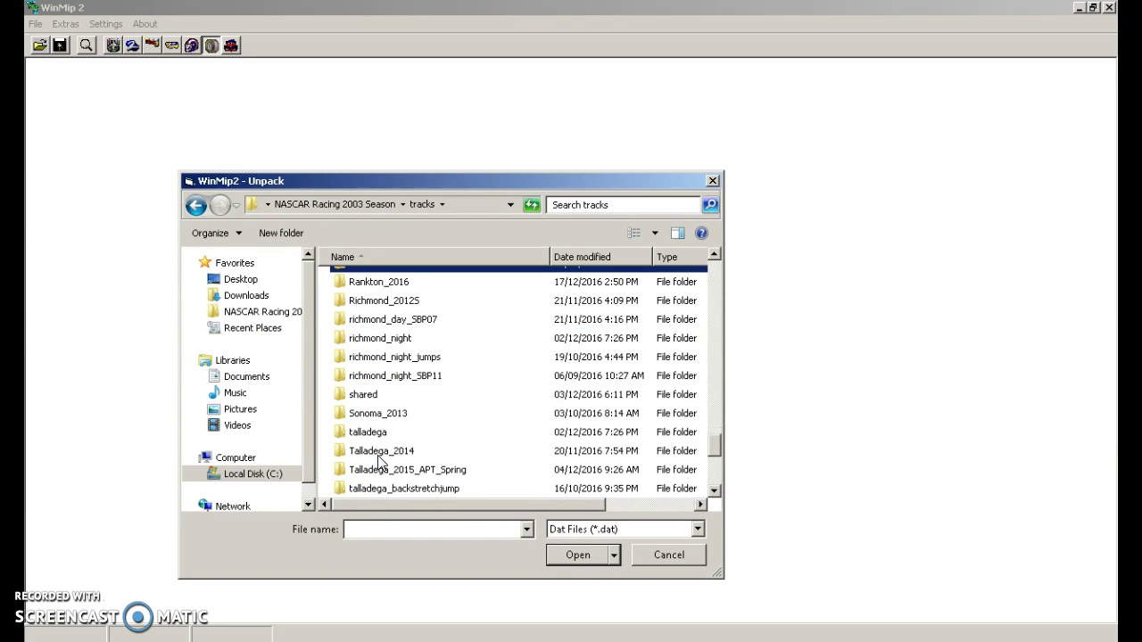
{"action": "left_click", "coordinate": [361, 397]}
{"action": "double_click", "coordinate": [361, 397]}
{"action": "scroll", "coordinate": [398, 424], "scroll_direction": "down", "scroll_amount": 2}
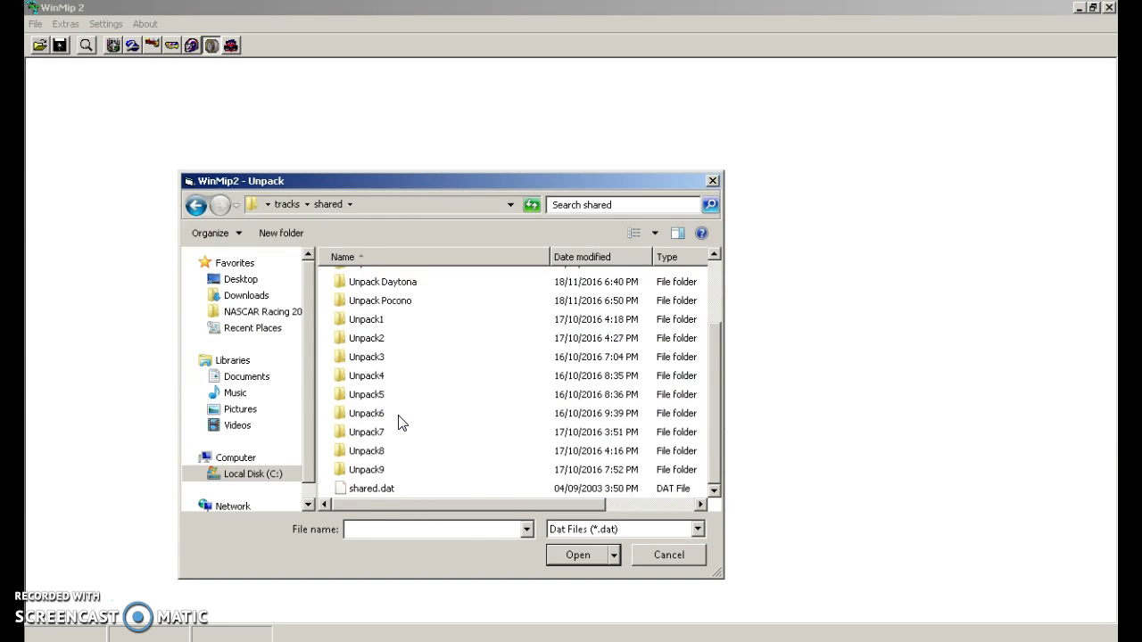
{"action": "left_click", "coordinate": [393, 492]}
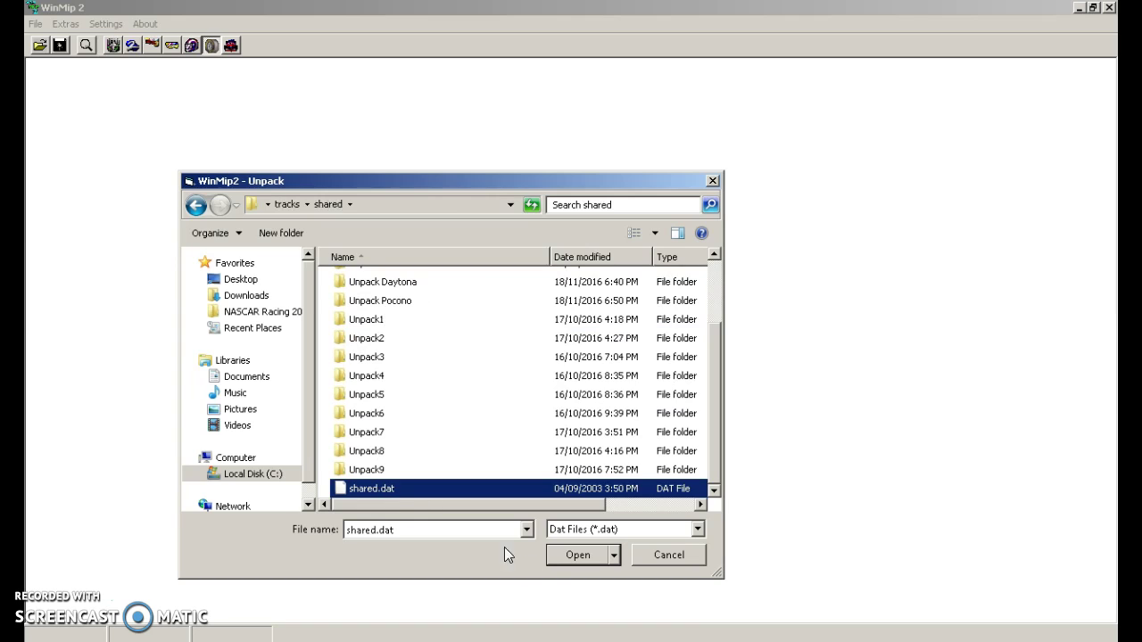
{"action": "left_click", "coordinate": [596, 556]}
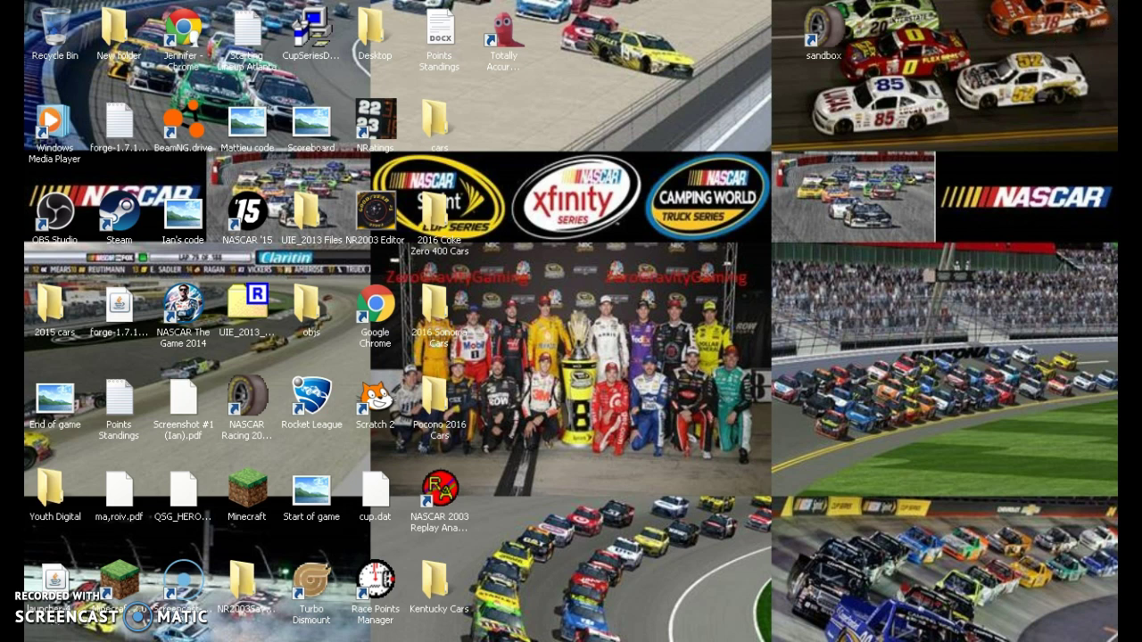
Open a maximized Explorer window at NASCAR Racing 2003 Season > tracks > shared
{"action": "key", "text": "super+e"}
{"action": "left_click", "coordinate": [217, 286]}
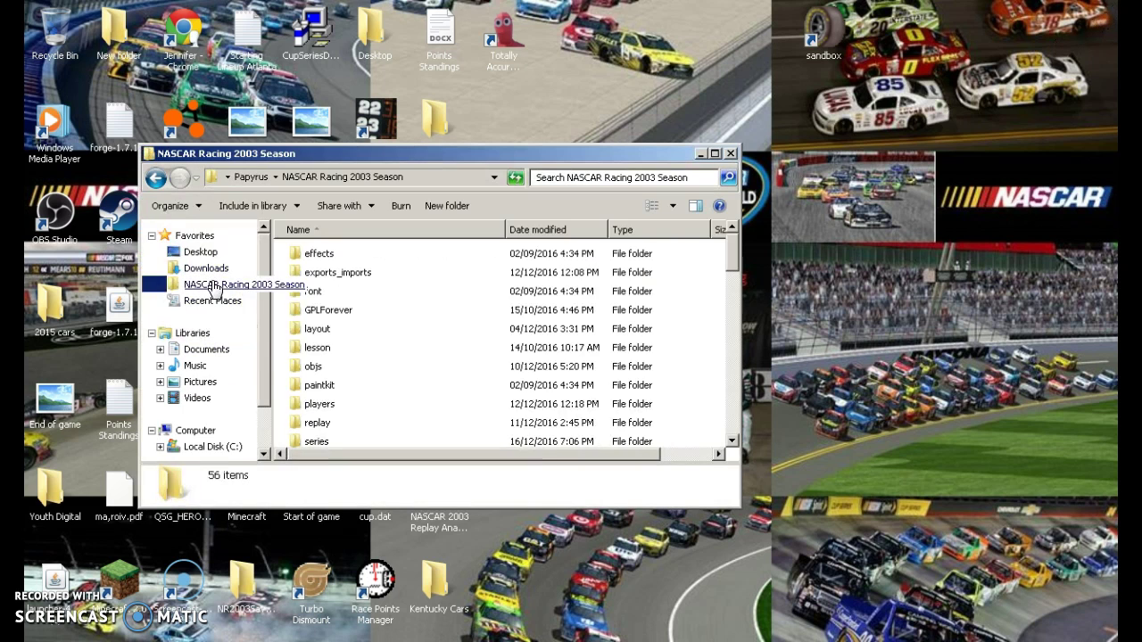
{"action": "left_click", "coordinate": [715, 154]}
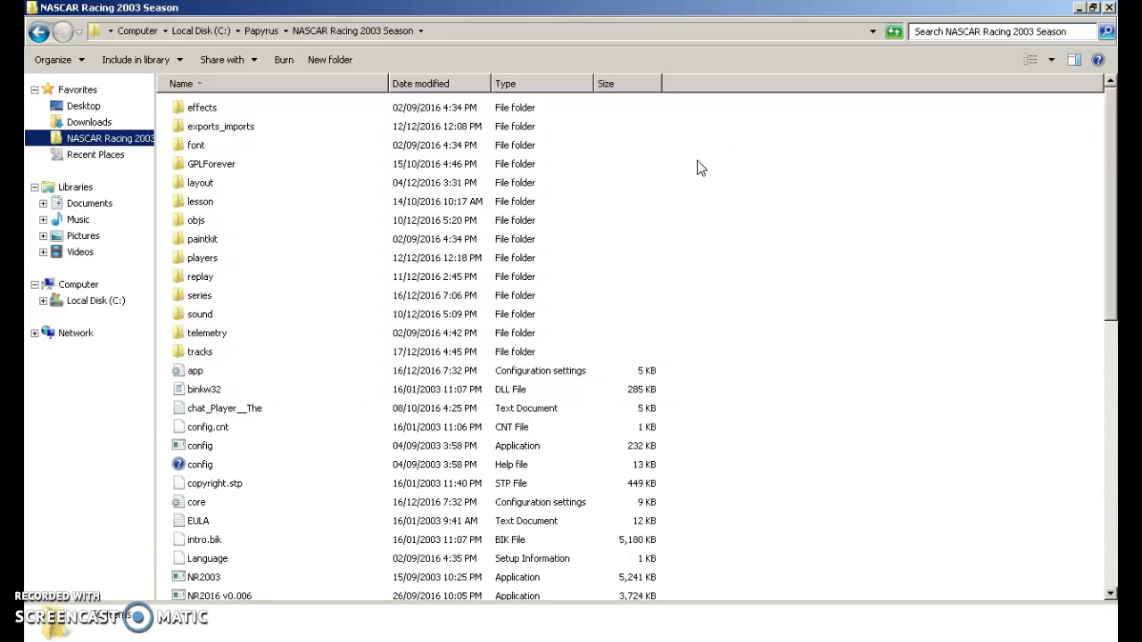
{"action": "double_click", "coordinate": [211, 355]}
{"action": "scroll", "coordinate": [299, 450], "scroll_direction": "down", "scroll_amount": 11}
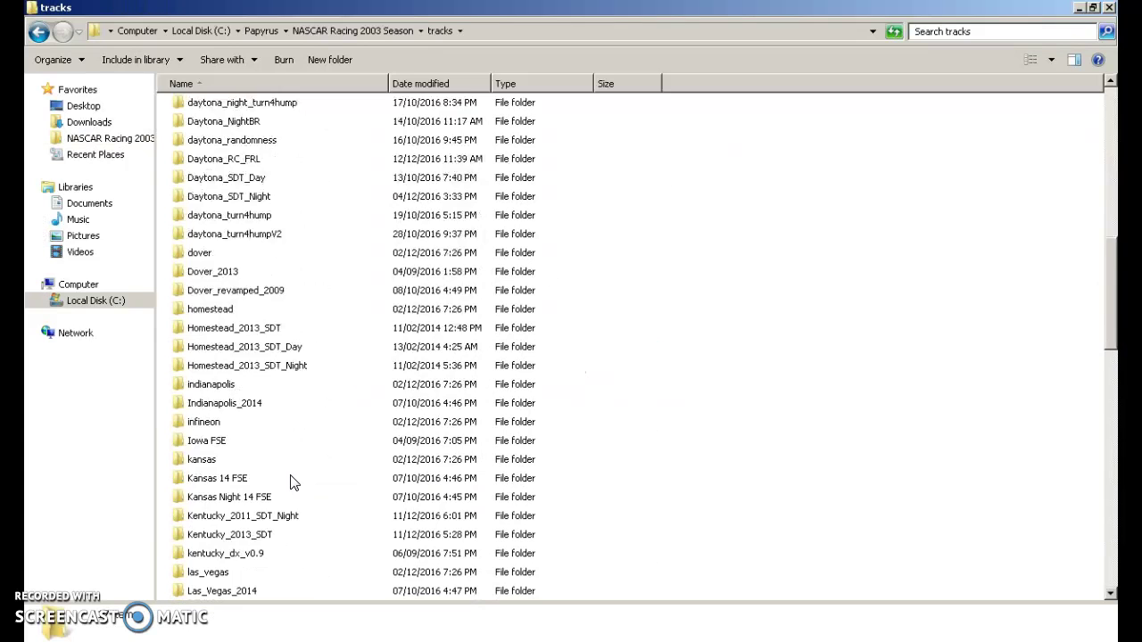
{"action": "scroll", "coordinate": [295, 482], "scroll_direction": "down", "scroll_amount": 12}
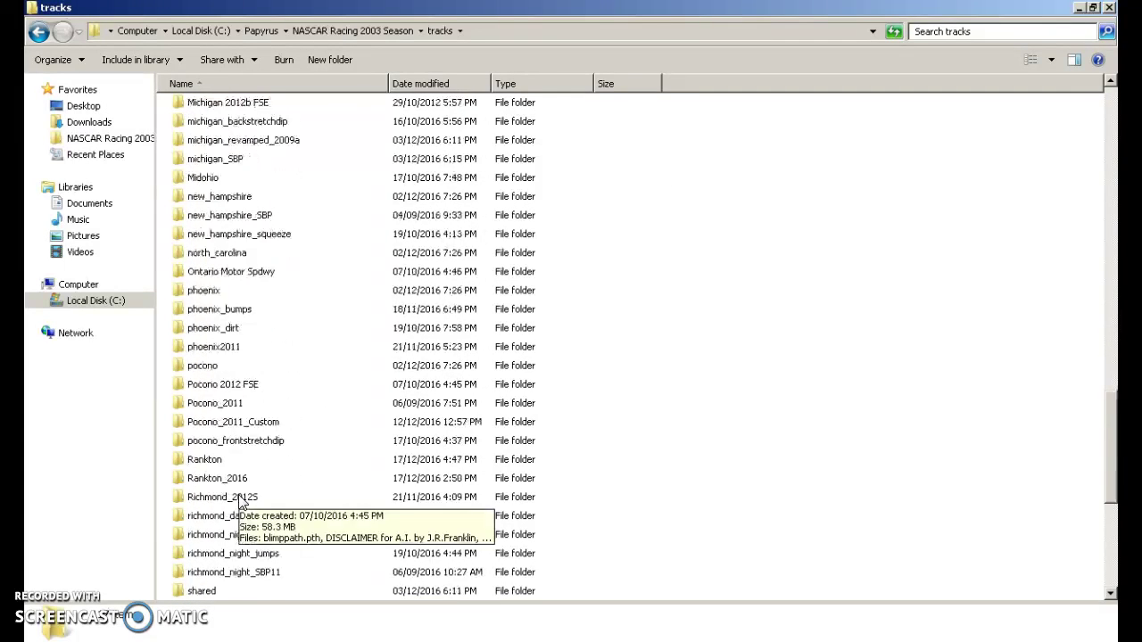
{"action": "scroll", "coordinate": [226, 503], "scroll_direction": "down", "scroll_amount": 3}
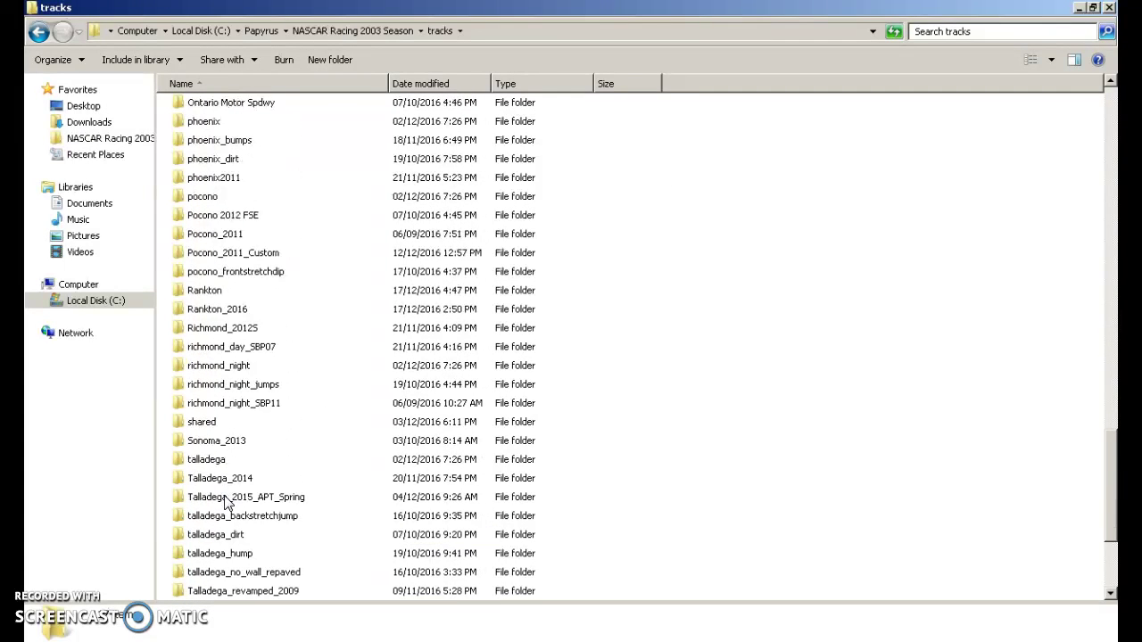
{"action": "double_click", "coordinate": [219, 421]}
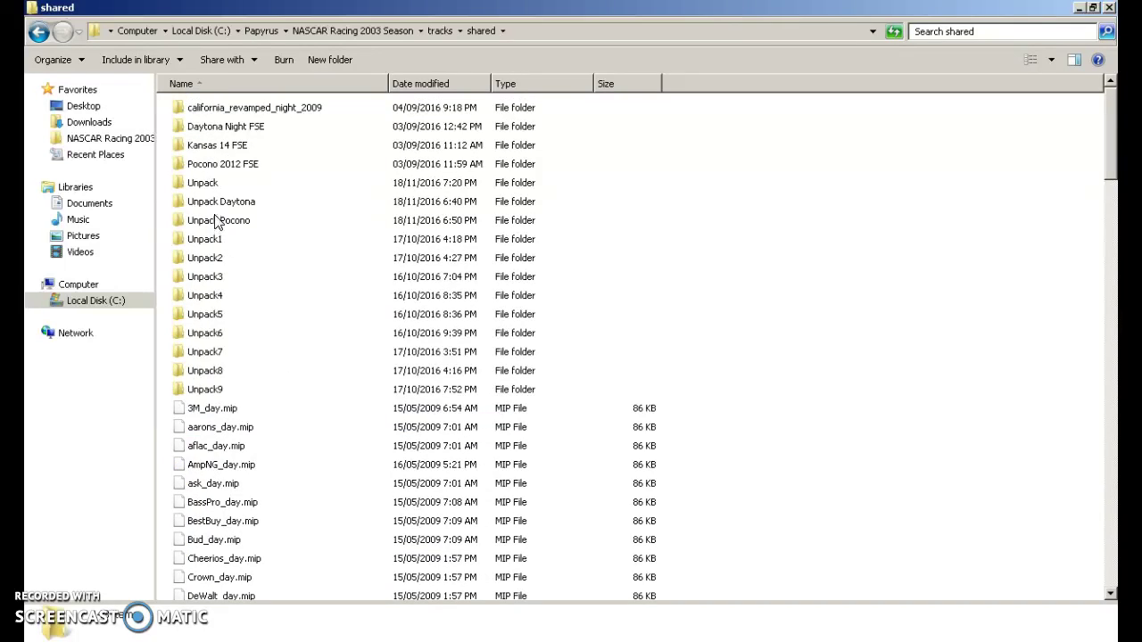
Copy every file in the shared folder's Unpack folder
{"action": "double_click", "coordinate": [203, 183]}
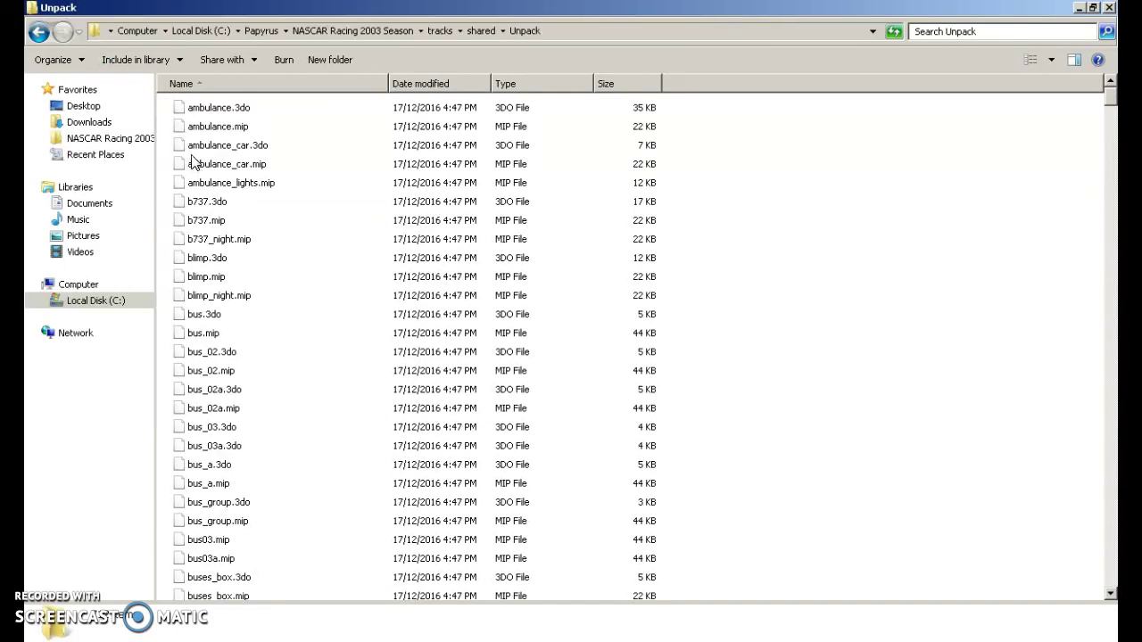
{"action": "key", "text": "ctrl+a"}
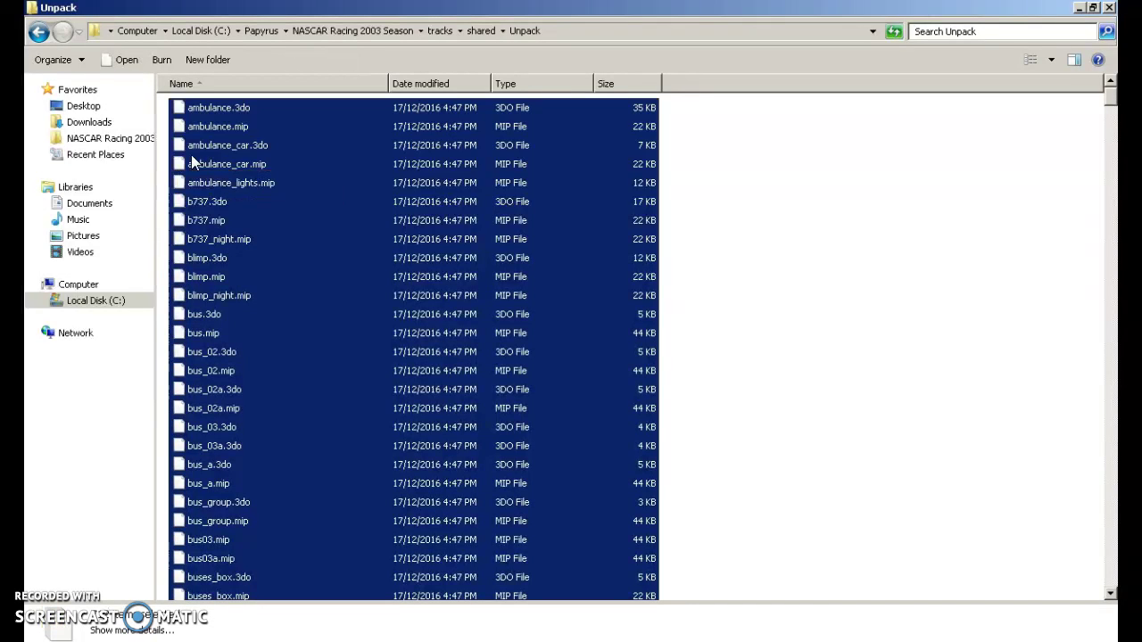
{"action": "right_click", "coordinate": [252, 303]}
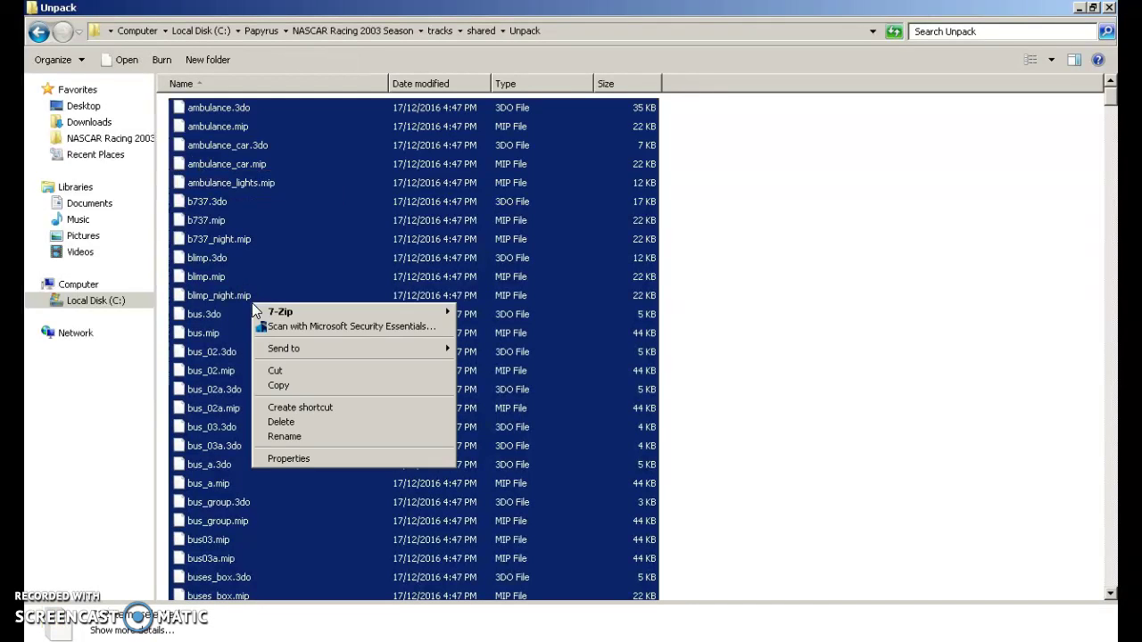
{"action": "left_click", "coordinate": [297, 386]}
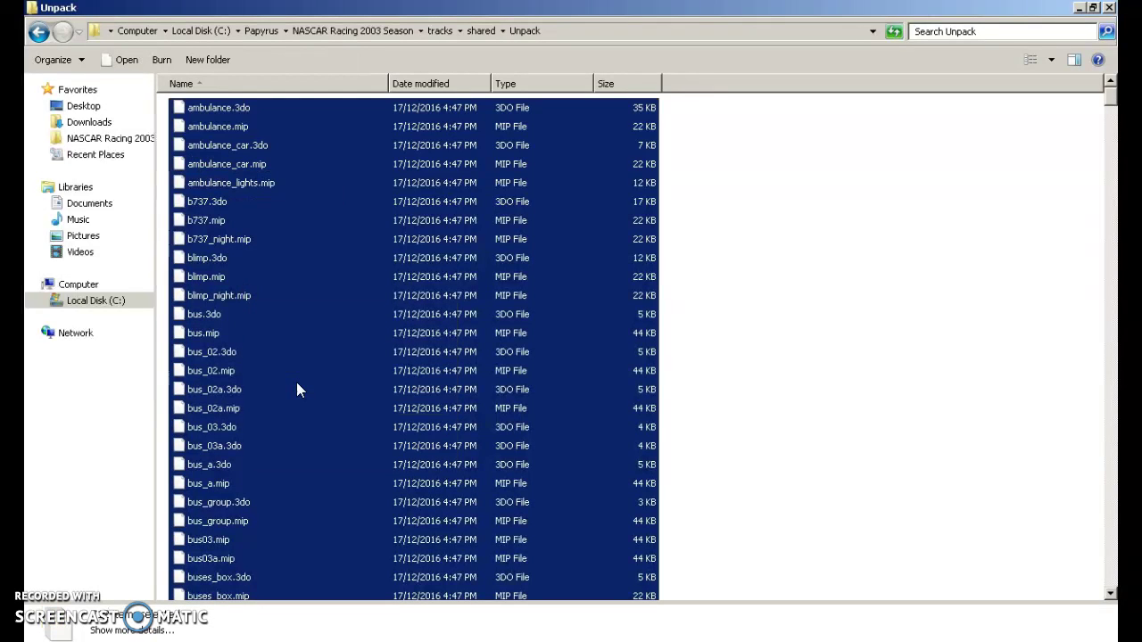
Go back to tracks and open the Rankton track's Unpack folder
{"action": "left_click", "coordinate": [36, 34]}
{"action": "left_click", "coordinate": [36, 34]}
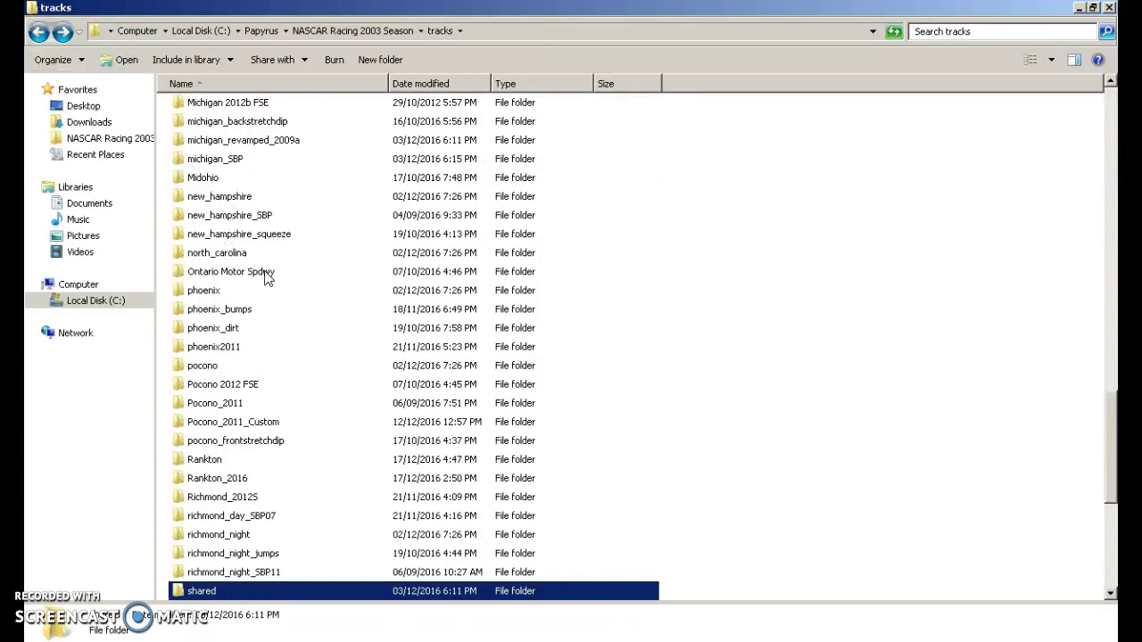
{"action": "double_click", "coordinate": [216, 459]}
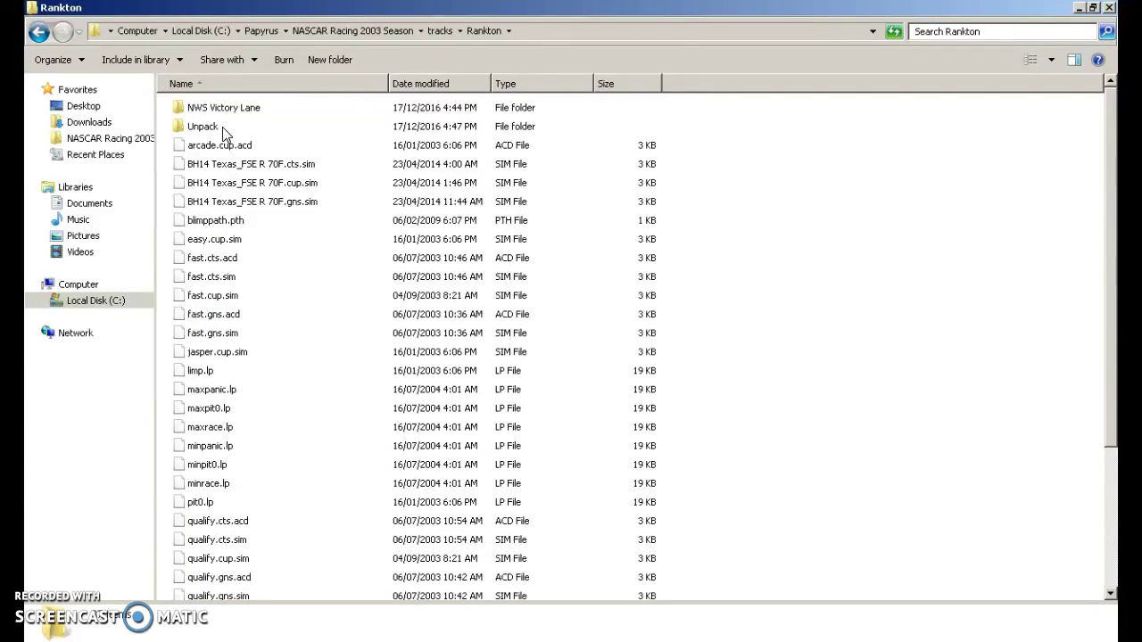
{"action": "double_click", "coordinate": [223, 130]}
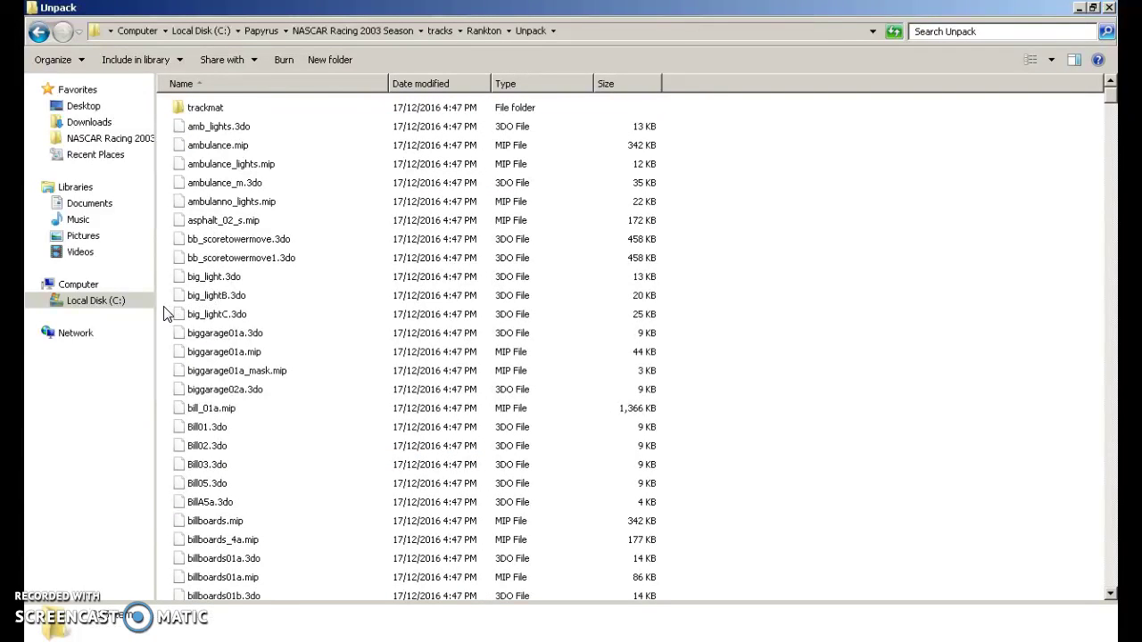
Paste the copied files into Rankton's Unpack, skipping all 68 conflicting files
{"action": "right_click", "coordinate": [165, 307]}
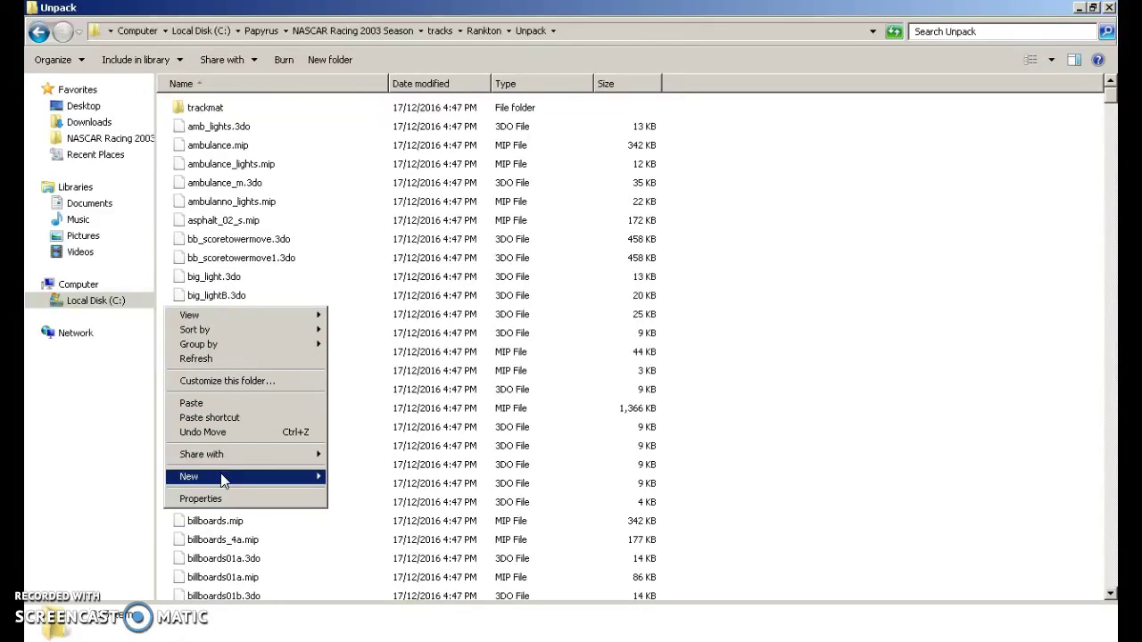
{"action": "left_click", "coordinate": [214, 409]}
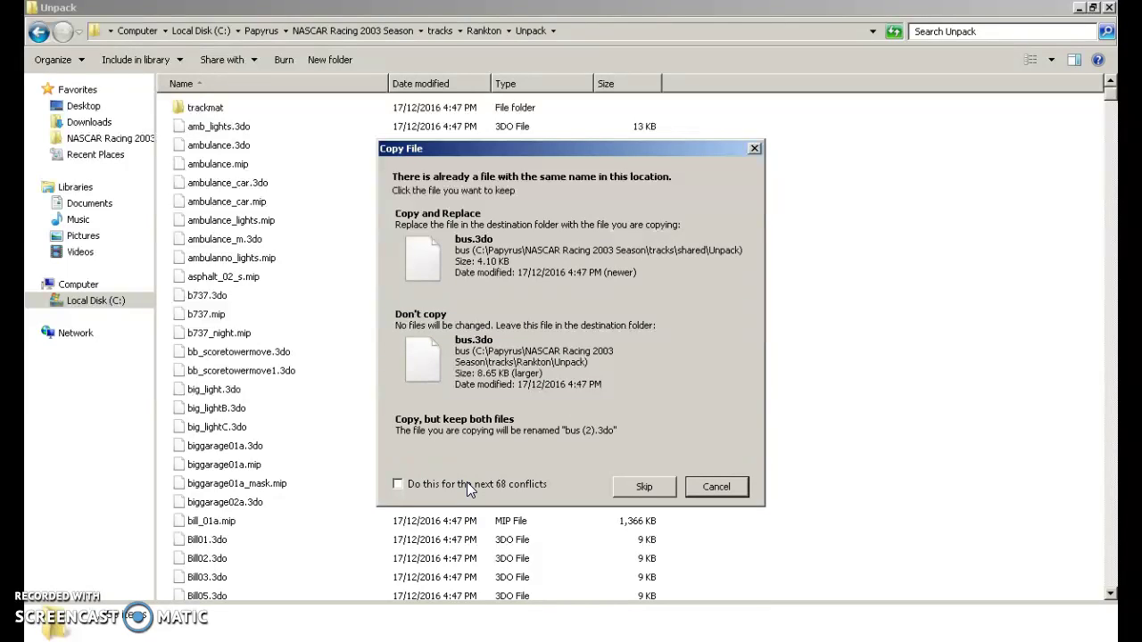
{"action": "left_click", "coordinate": [466, 484]}
{"action": "left_click", "coordinate": [631, 485]}
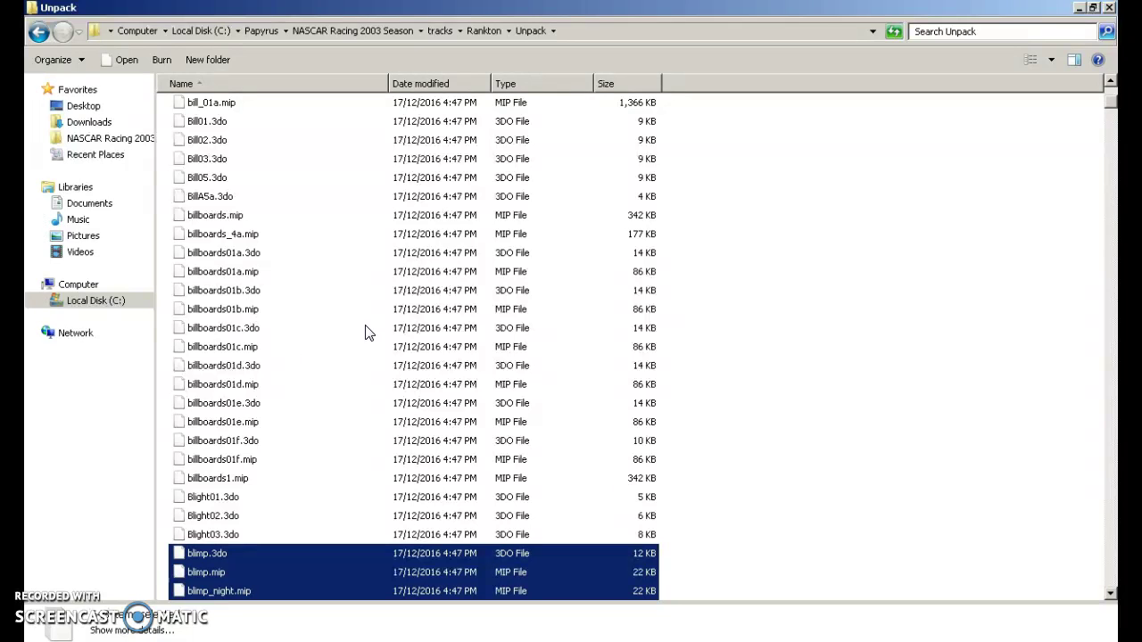
Clear the selection, show the desktop and move the sandbox shortcut to an empty spot
{"action": "scroll", "coordinate": [369, 330], "scroll_direction": "down", "scroll_amount": 4}
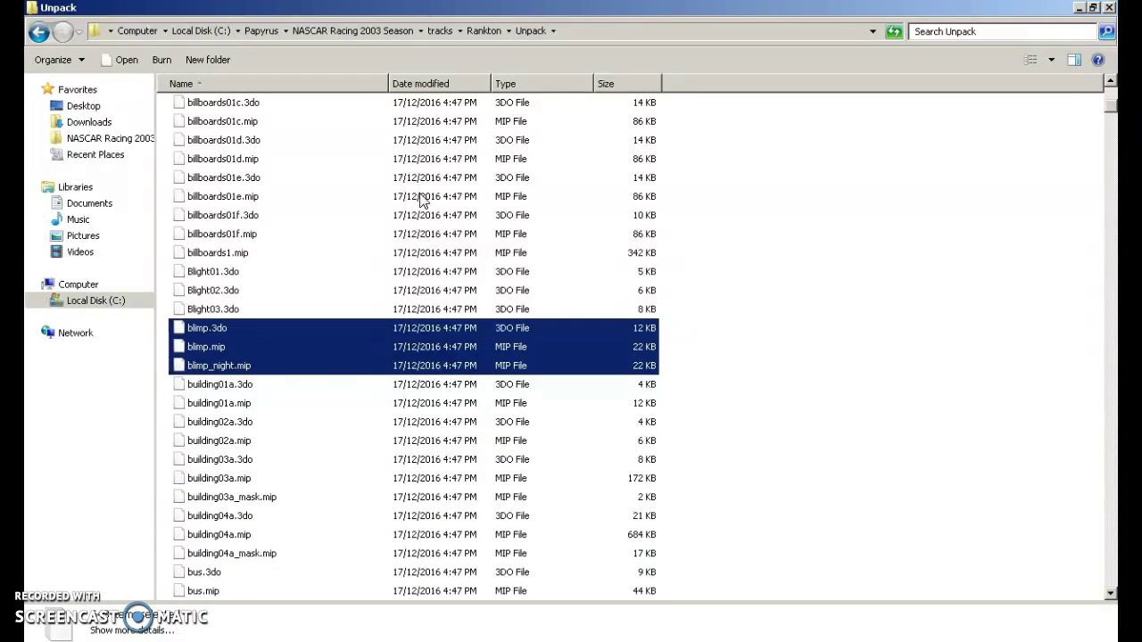
{"action": "left_click", "coordinate": [162, 377]}
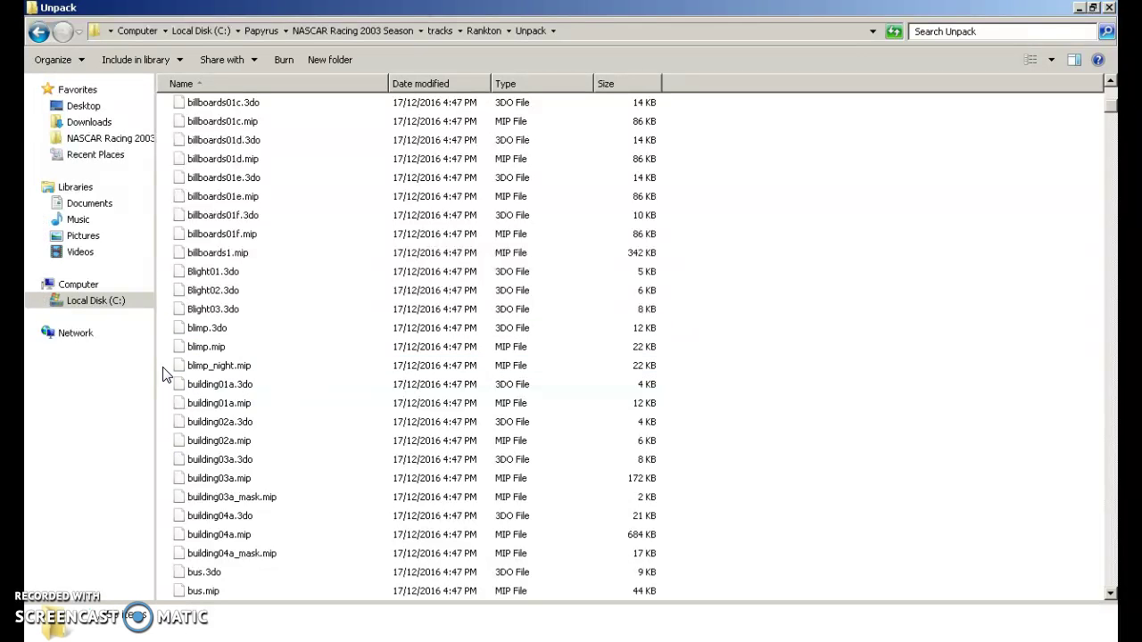
{"action": "scroll", "coordinate": [764, 293], "scroll_direction": "up", "scroll_amount": 12}
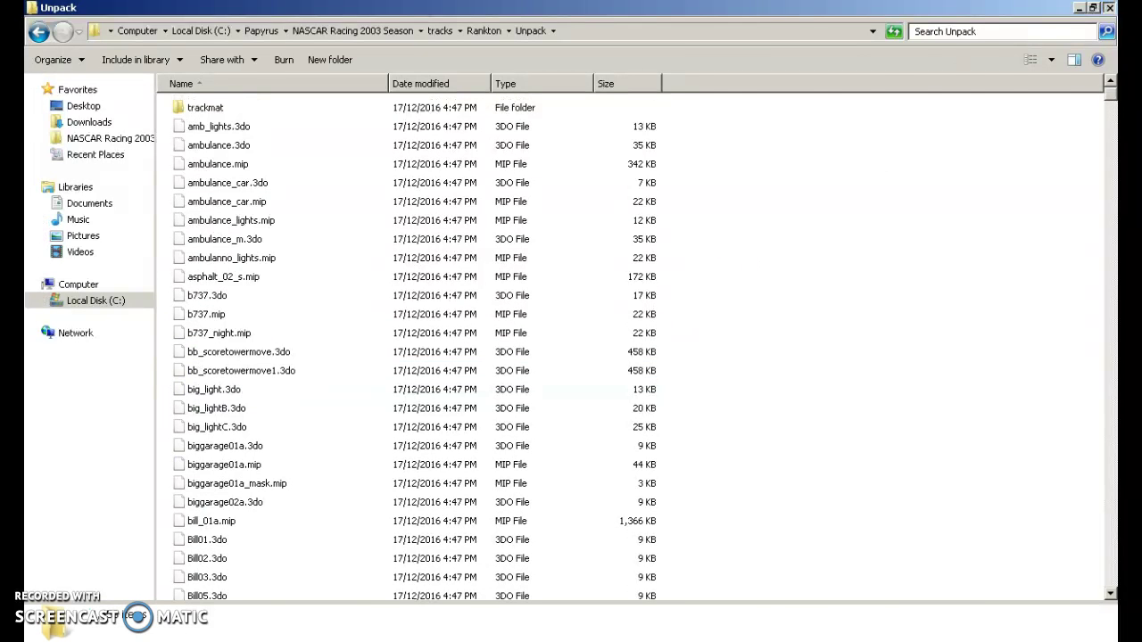
{"action": "key", "text": "super+d"}
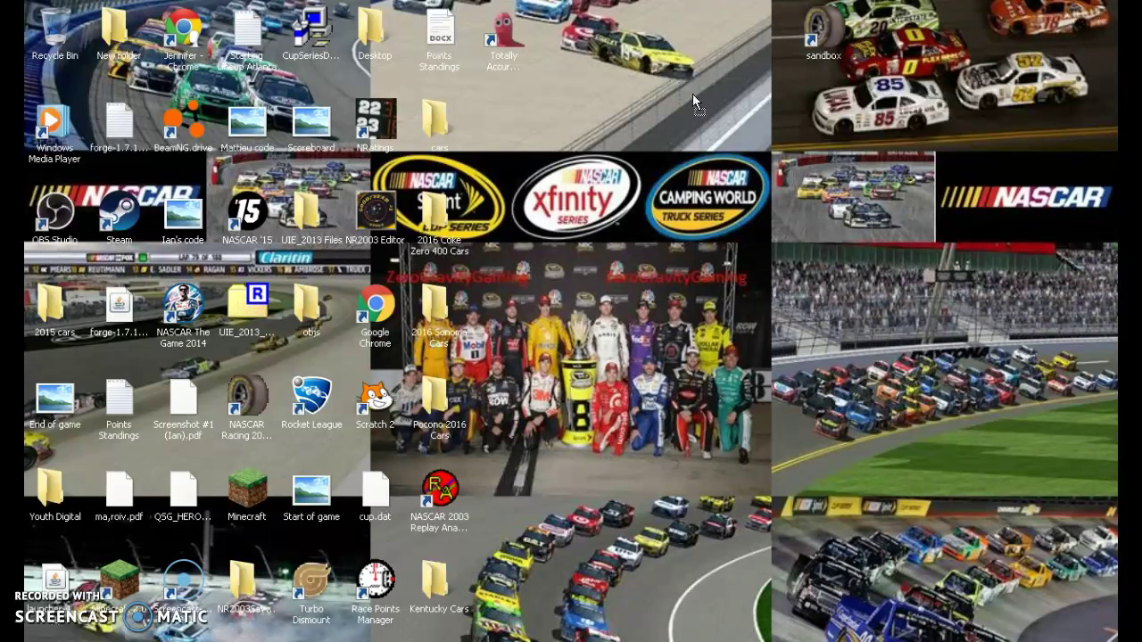
{"action": "left_click_drag", "start_coordinate": [661, 107], "coordinate": [490, 127]}
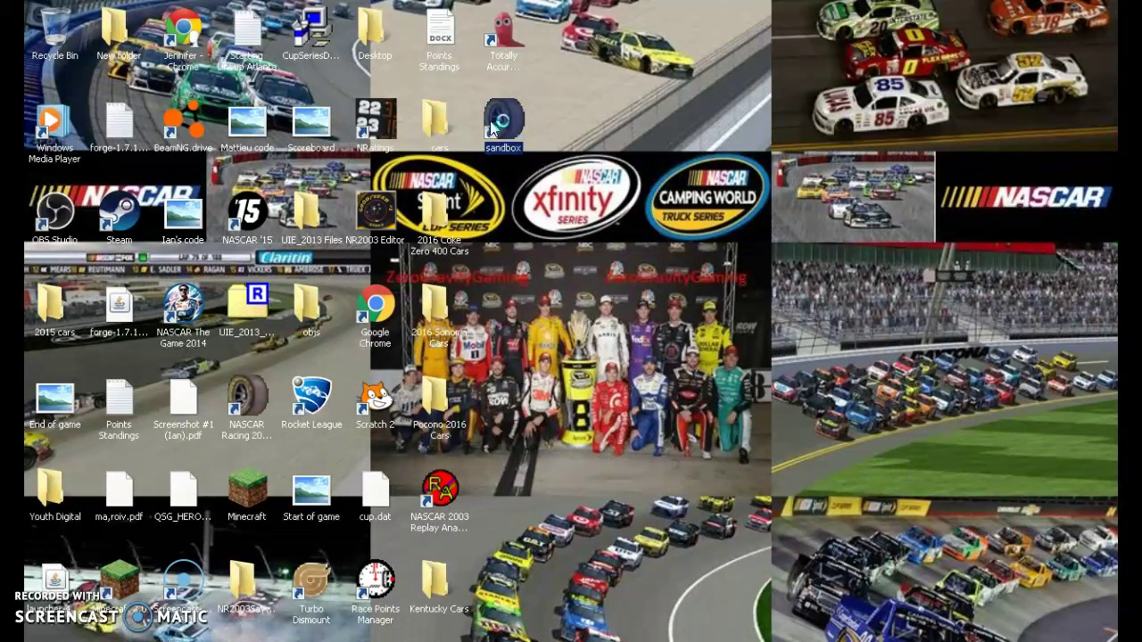
Launch the Sandbox Track Editor and maximize its window
{"action": "double_click", "coordinate": [490, 127]}
{"action": "left_click", "coordinate": [720, 85]}
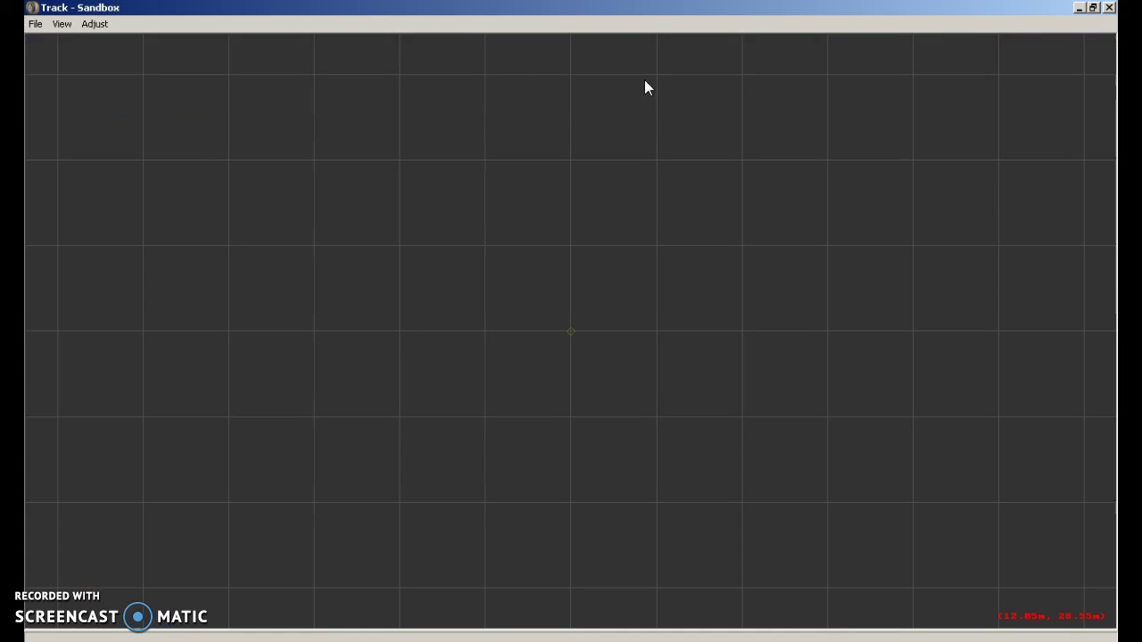
{"action": "left_click", "coordinate": [35, 25]}
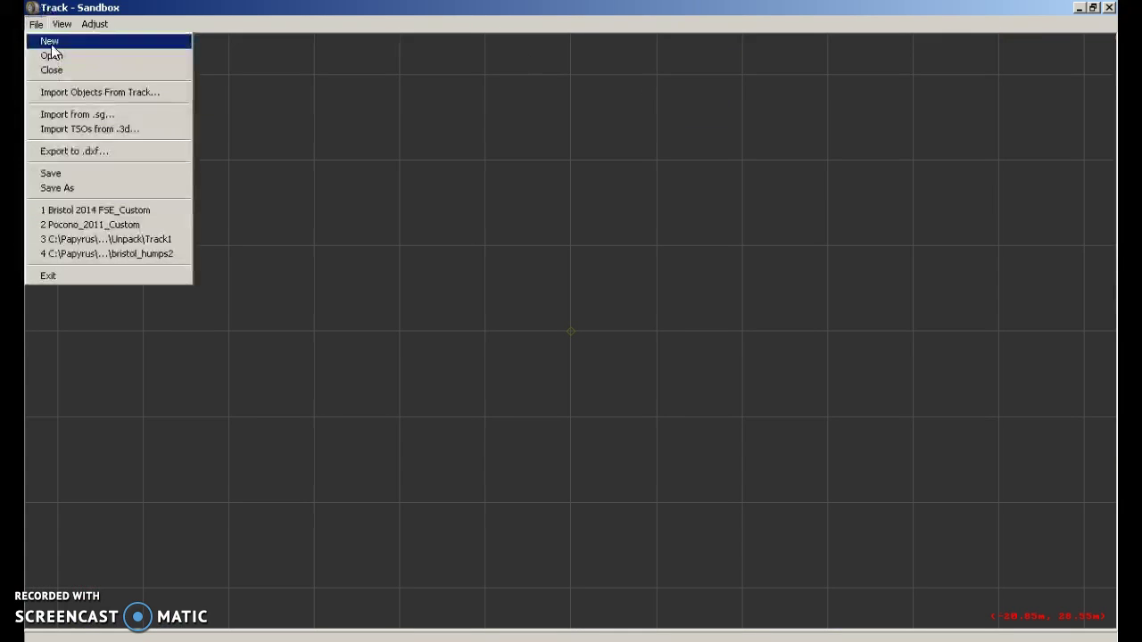
{"action": "left_click", "coordinate": [520, 209]}
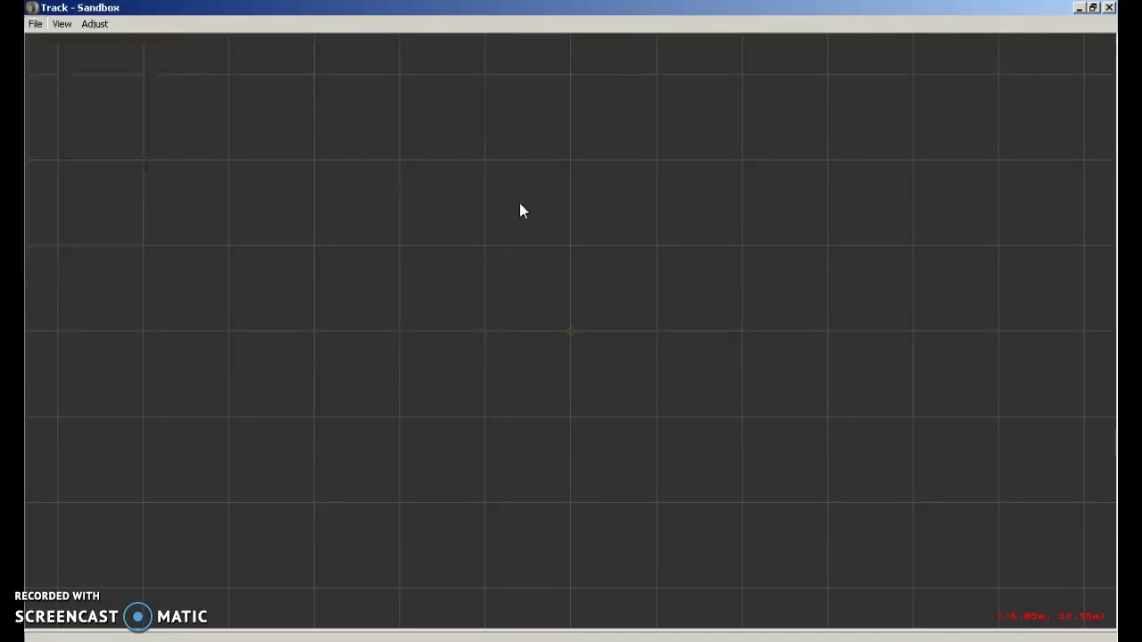
Unlock all track geometry and create a new 10 m straight track section
{"action": "right_click", "coordinate": [765, 361]}
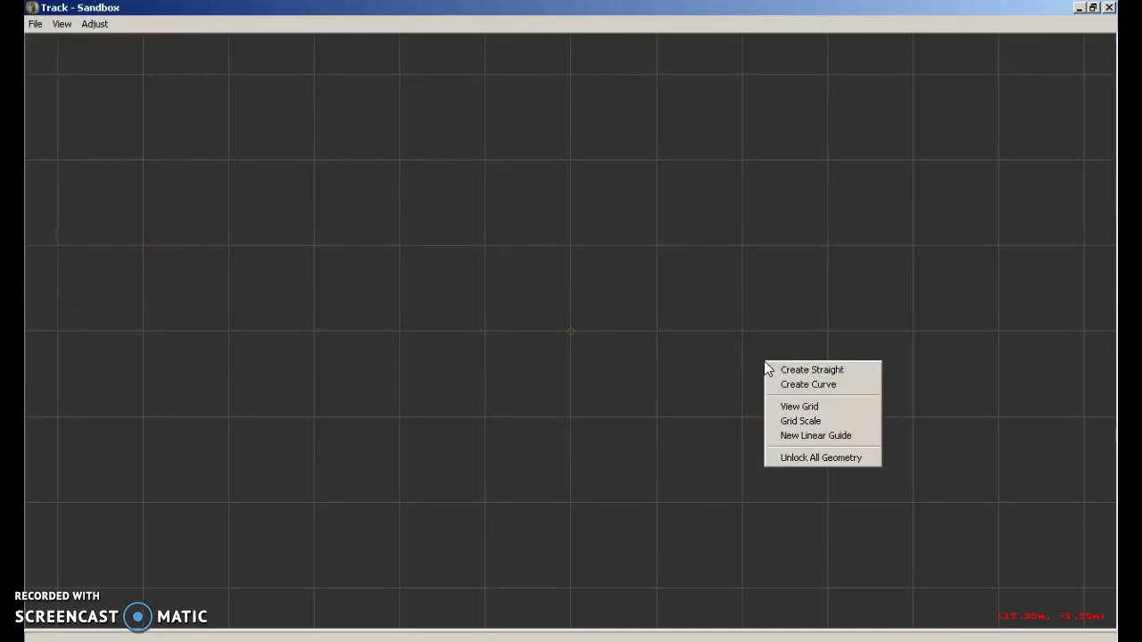
{"action": "left_click", "coordinate": [814, 457]}
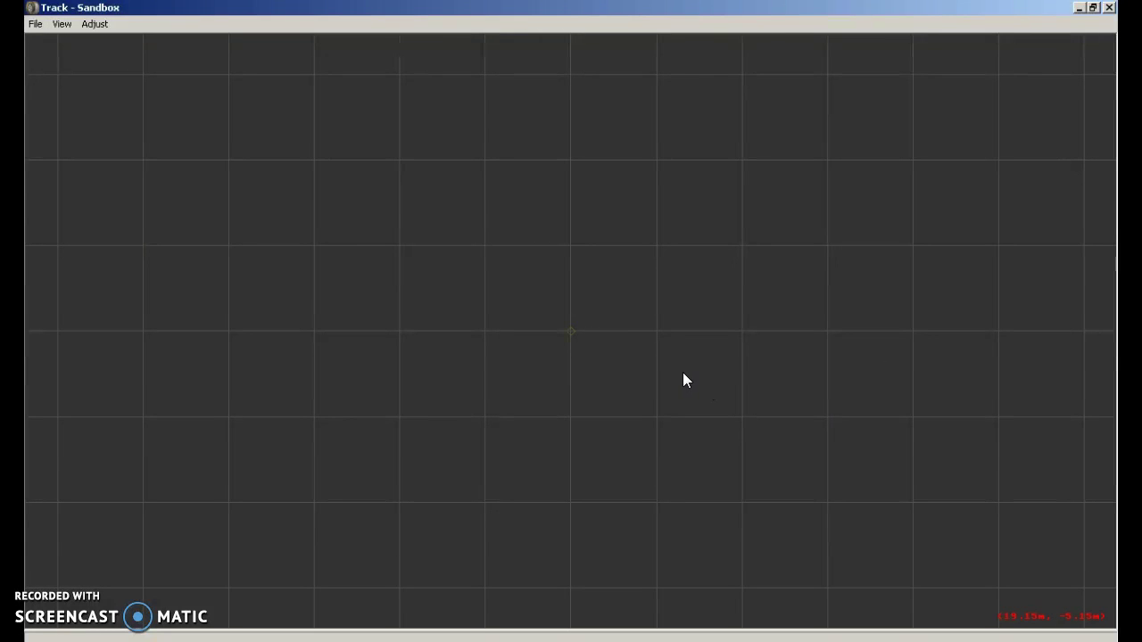
{"action": "right_click", "coordinate": [597, 333]}
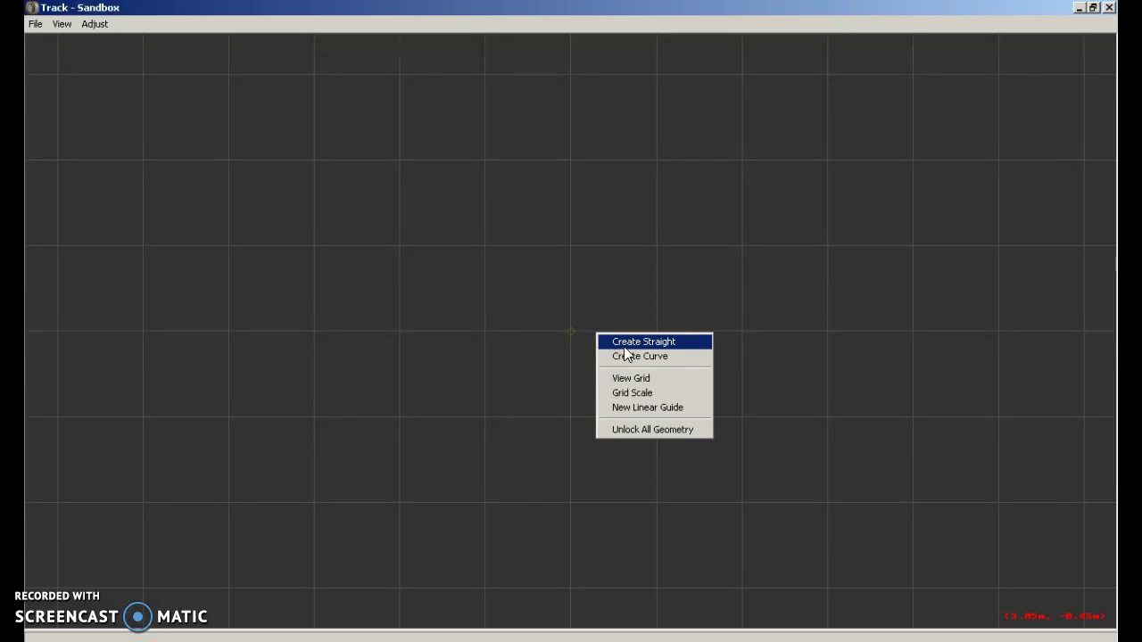
{"action": "left_click", "coordinate": [634, 348]}
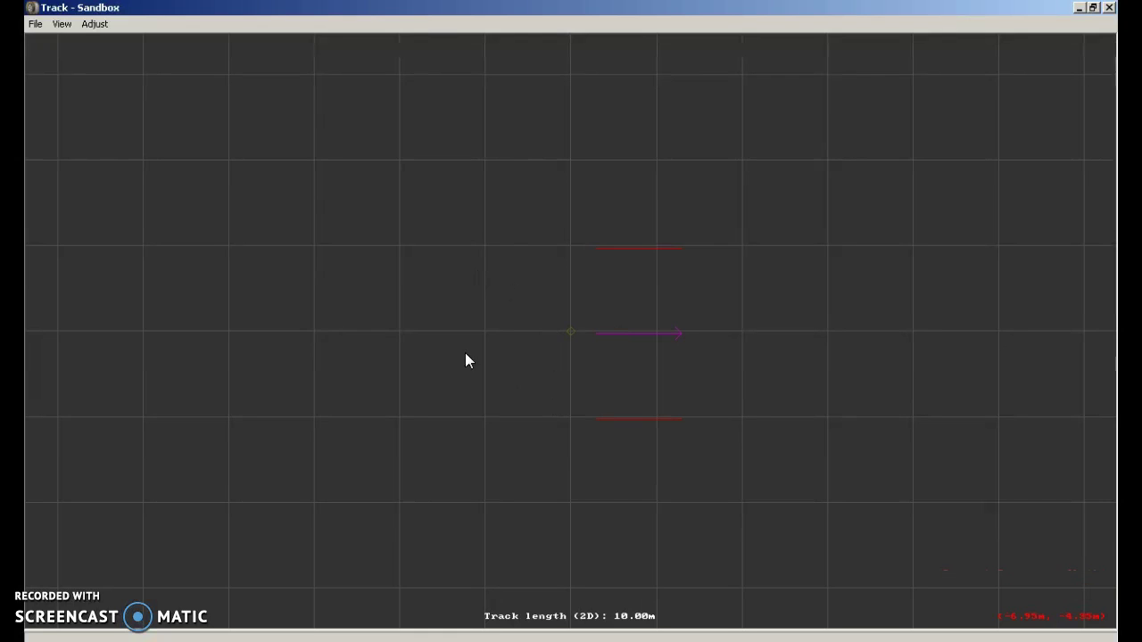
{"action": "left_click", "coordinate": [35, 25]}
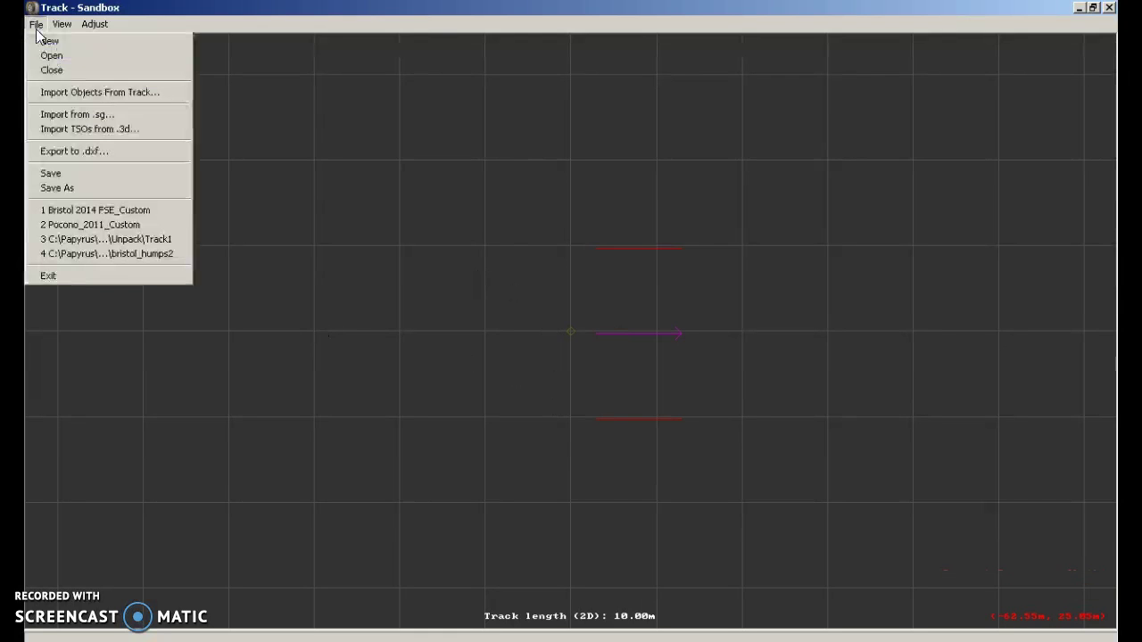
{"action": "left_click", "coordinate": [59, 174]}
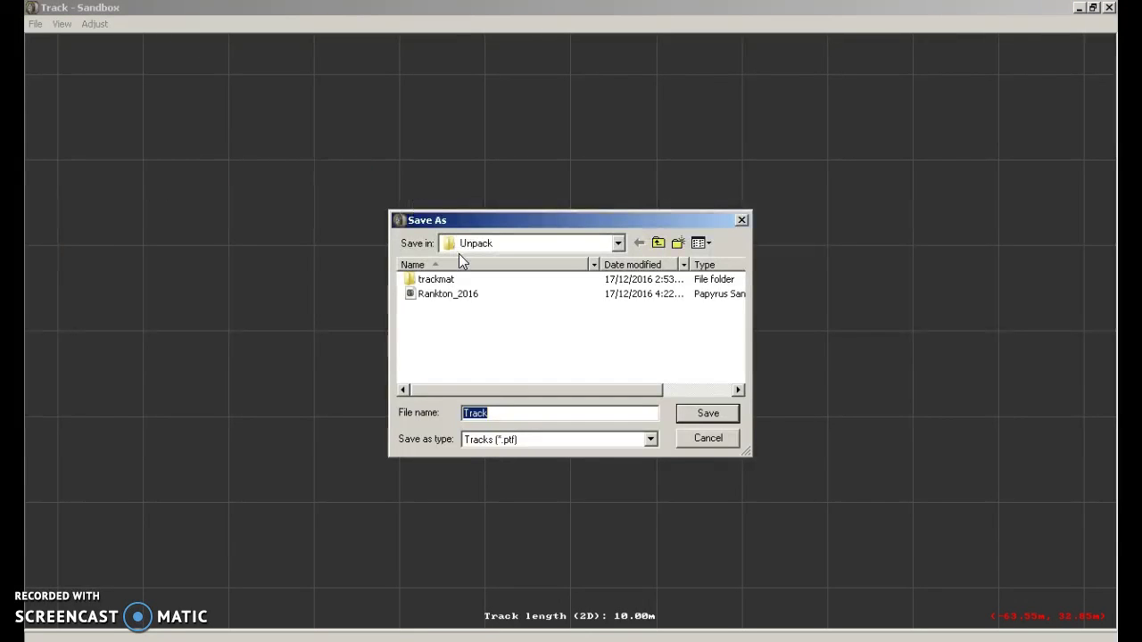
{"action": "left_click", "coordinate": [479, 246]}
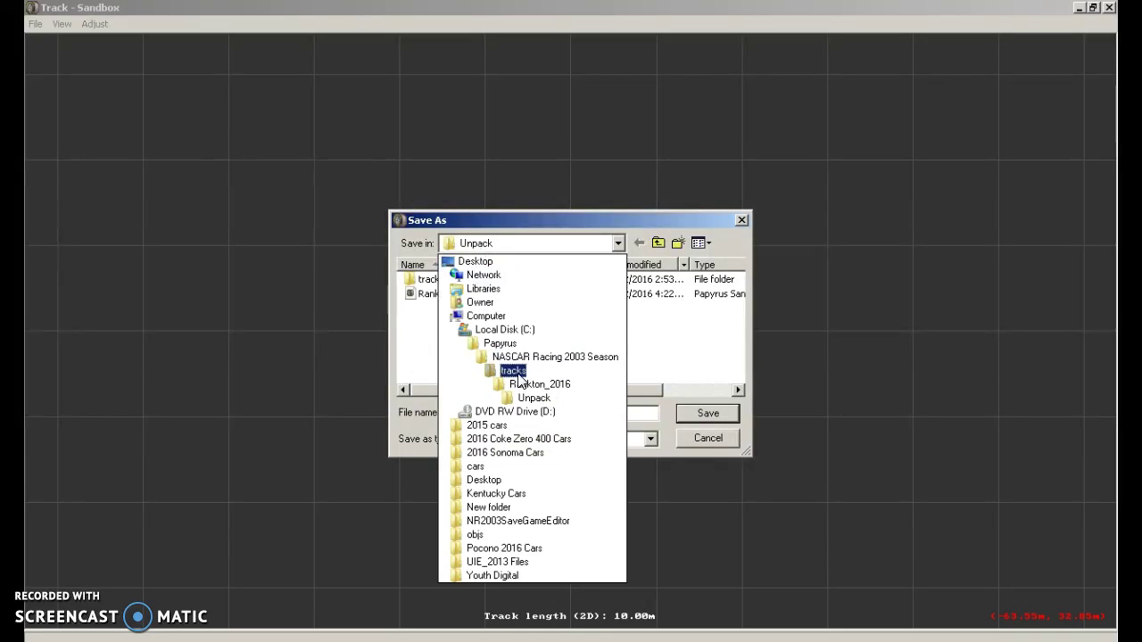
{"action": "left_click", "coordinate": [520, 372]}
{"action": "scroll", "coordinate": [482, 370], "scroll_direction": "down", "scroll_amount": 10}
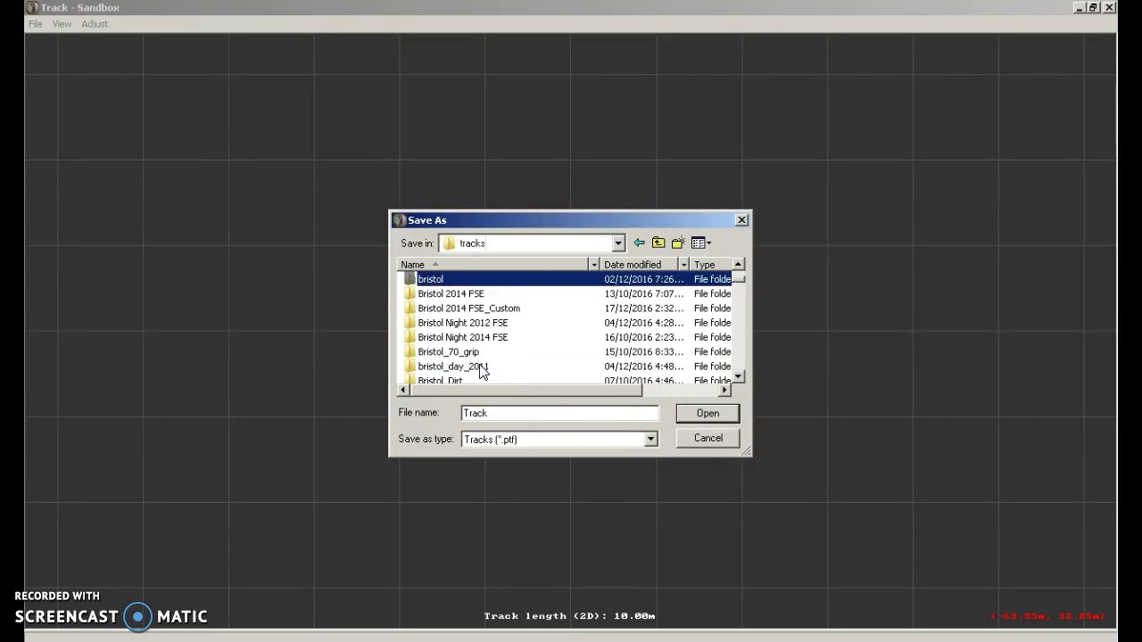
{"action": "scroll", "coordinate": [479, 368], "scroll_direction": "down", "scroll_amount": 15}
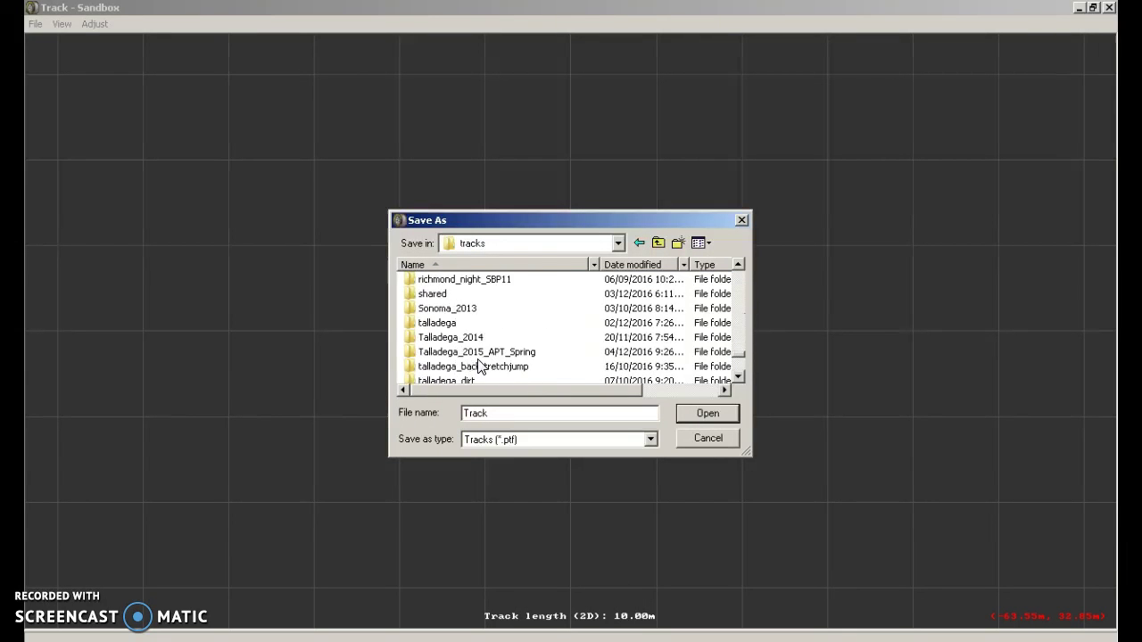
{"action": "scroll", "coordinate": [479, 366], "scroll_direction": "down", "scroll_amount": 1}
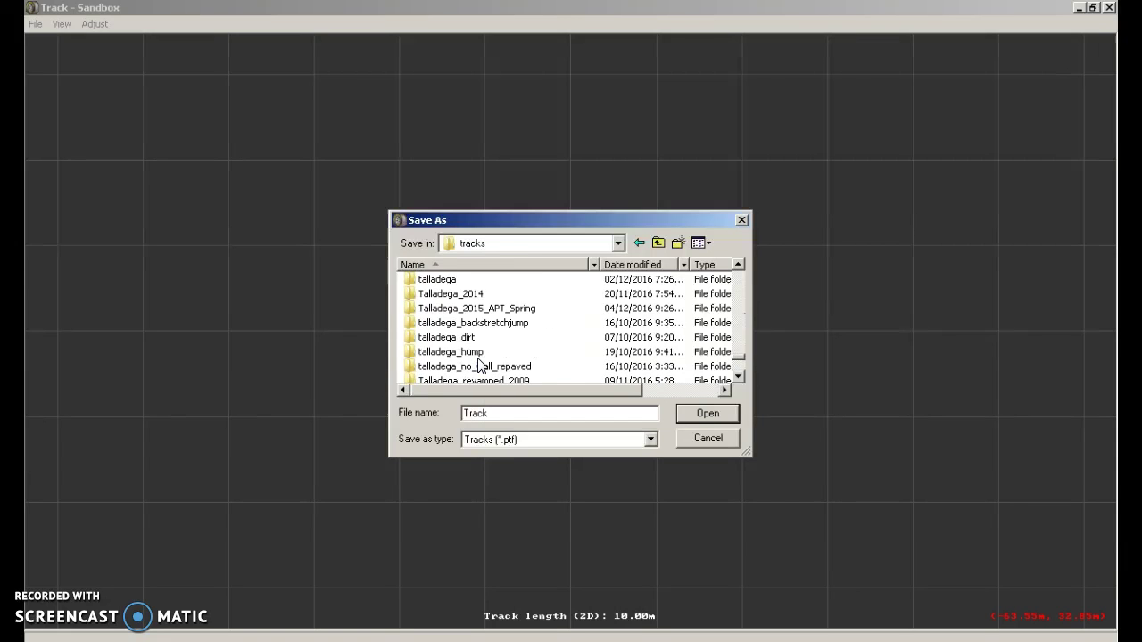
{"action": "scroll", "coordinate": [477, 365], "scroll_direction": "up", "scroll_amount": 3}
{"action": "left_click", "coordinate": [460, 325]}
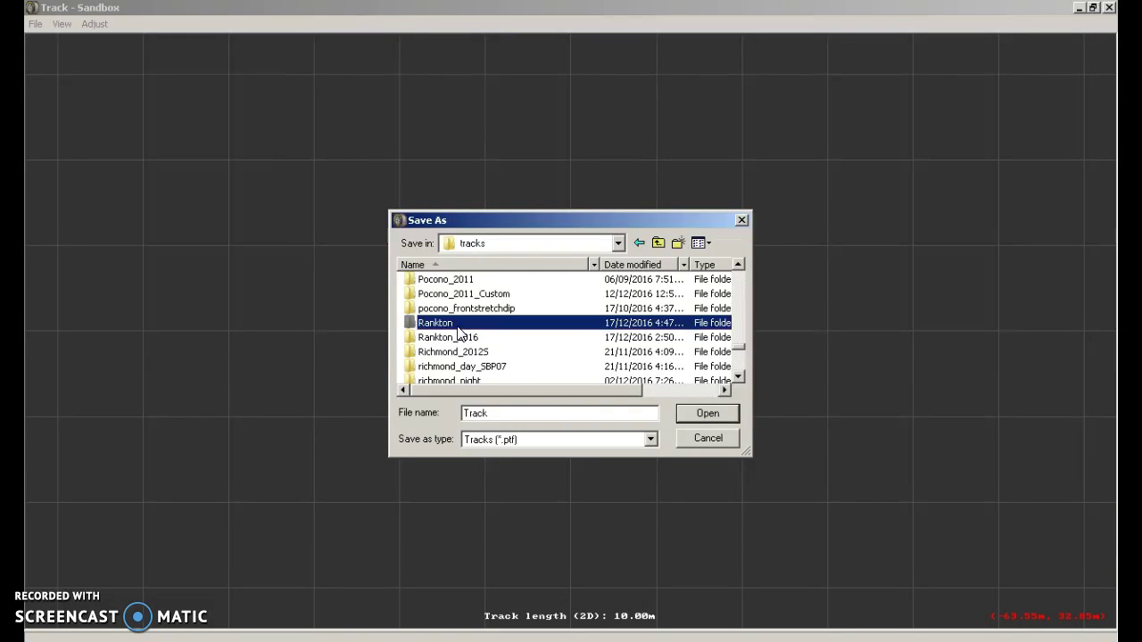
{"action": "left_click", "coordinate": [707, 417]}
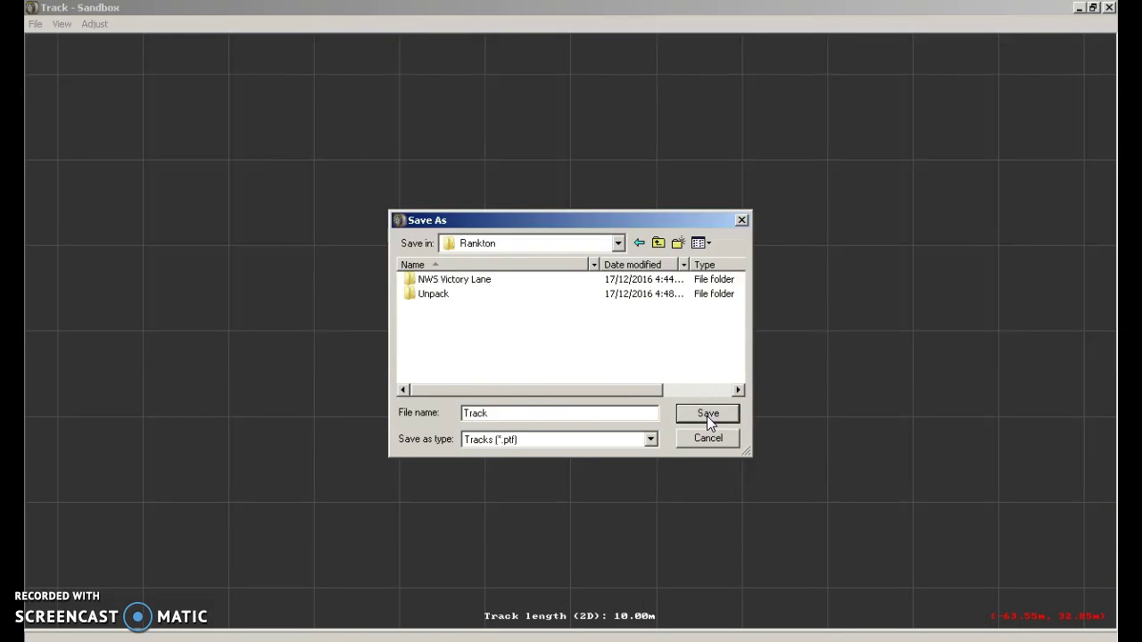
{"action": "double_click", "coordinate": [436, 294]}
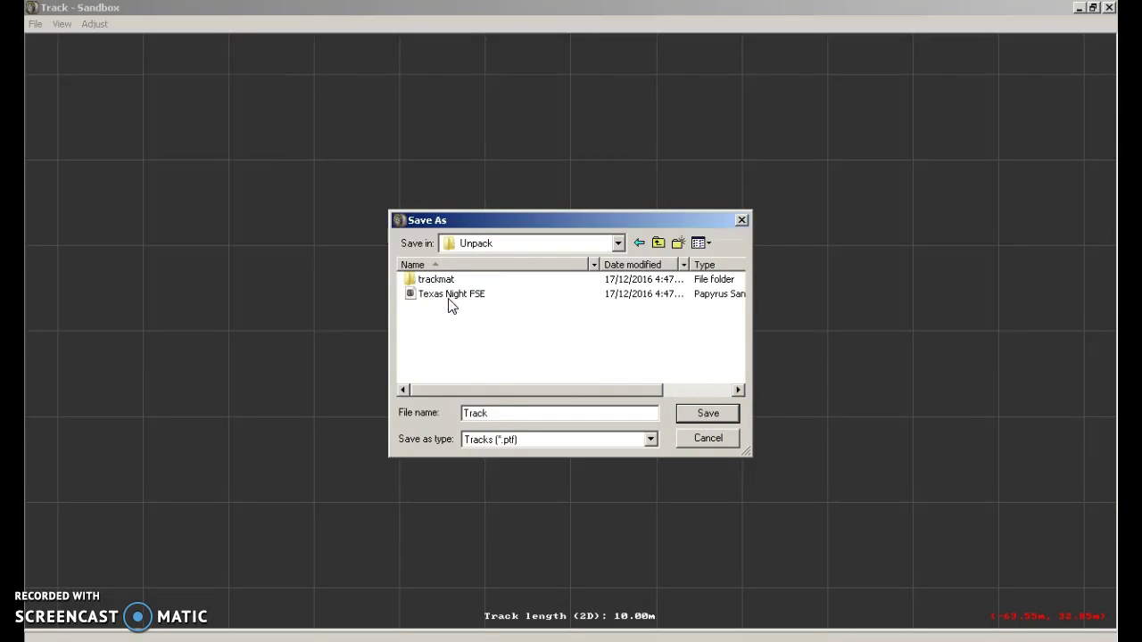
{"action": "left_click", "coordinate": [705, 439]}
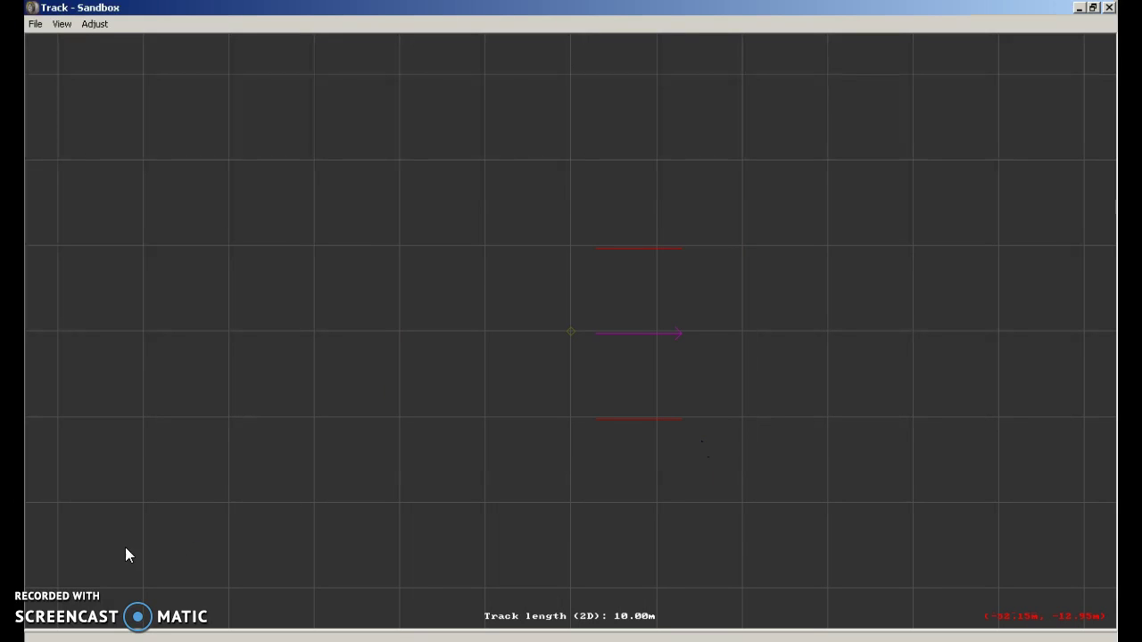
Go back in Explorer from Rankton's Unpack folder to the NASCAR Racing 2003 Season tracks folder
{"action": "key", "text": "alt+Tab"}
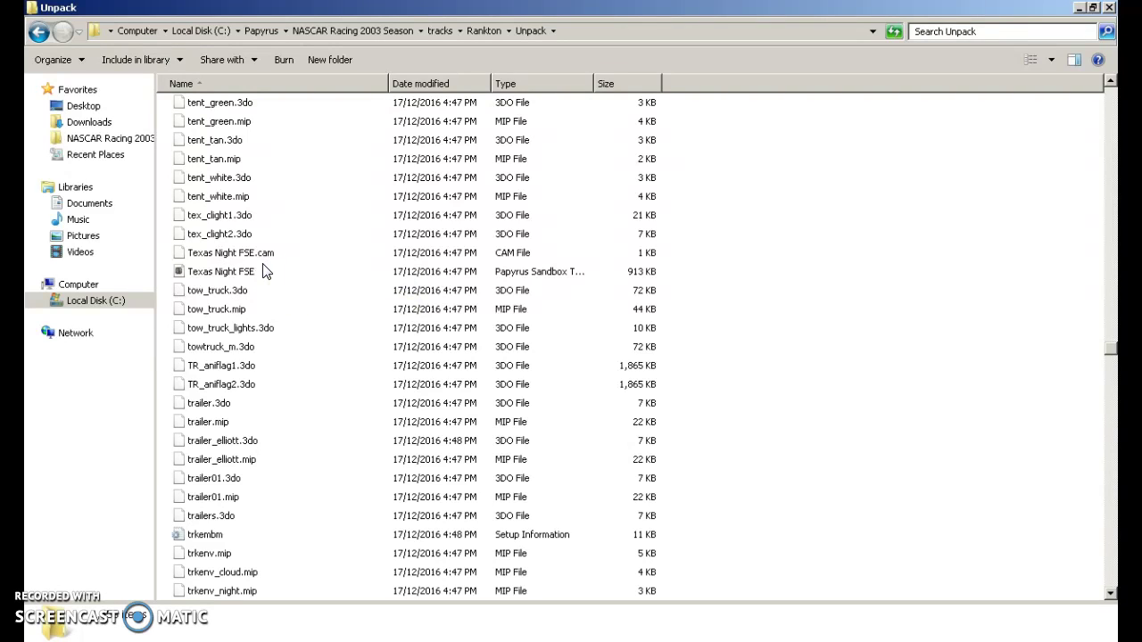
{"action": "left_click", "coordinate": [37, 32]}
{"action": "left_click", "coordinate": [37, 32]}
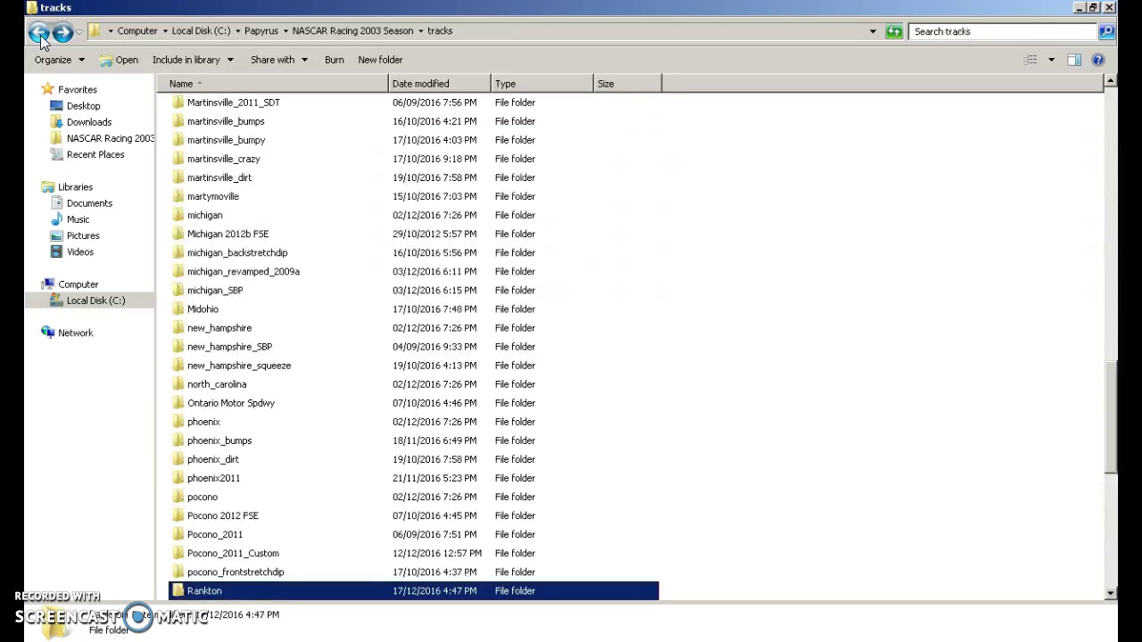
{"action": "scroll", "coordinate": [240, 497], "scroll_direction": "down", "scroll_amount": 3}
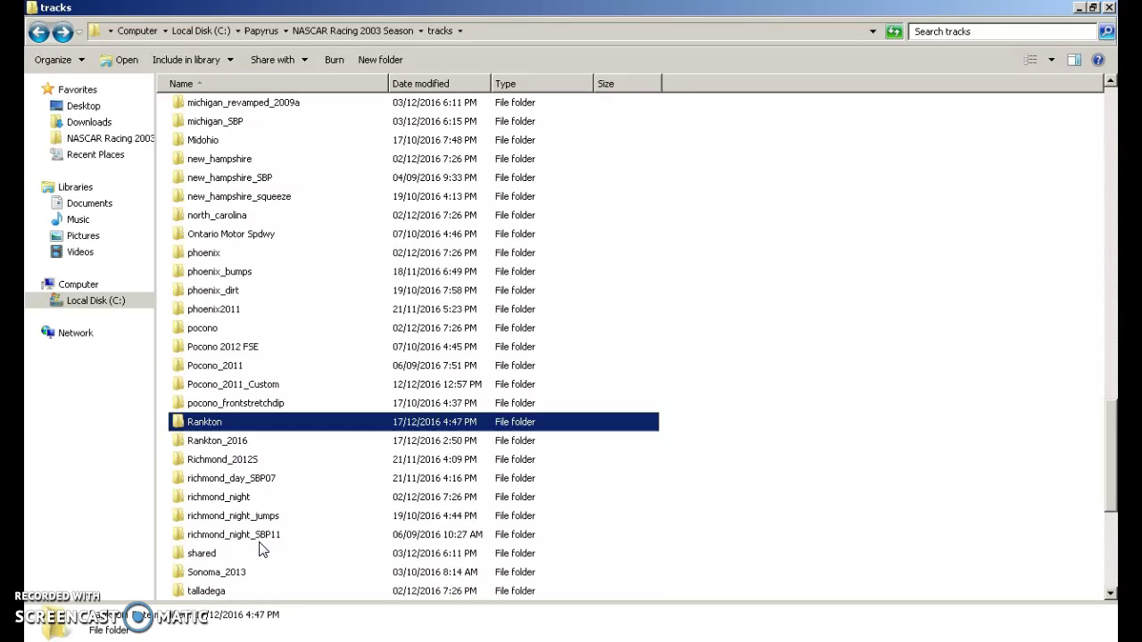
Open Rankton > Unpack and scroll down to the Texas Night FSE files
{"action": "double_click", "coordinate": [239, 426]}
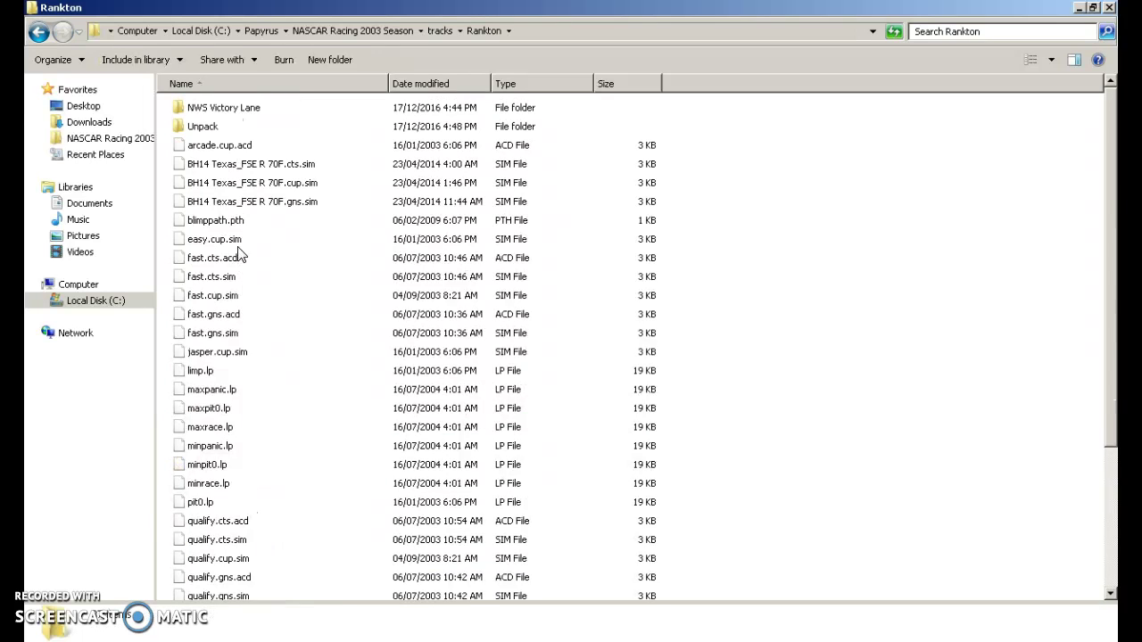
{"action": "double_click", "coordinate": [222, 130]}
{"action": "scroll", "coordinate": [272, 267], "scroll_direction": "down", "scroll_amount": 9}
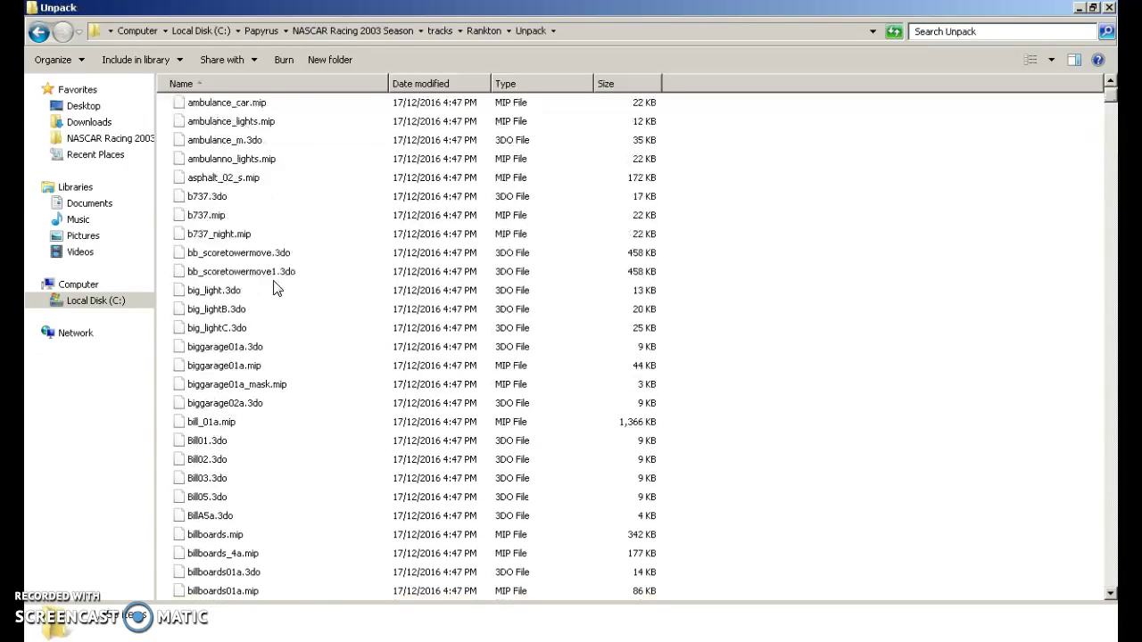
{"action": "scroll", "coordinate": [290, 328], "scroll_direction": "down", "scroll_amount": 18}
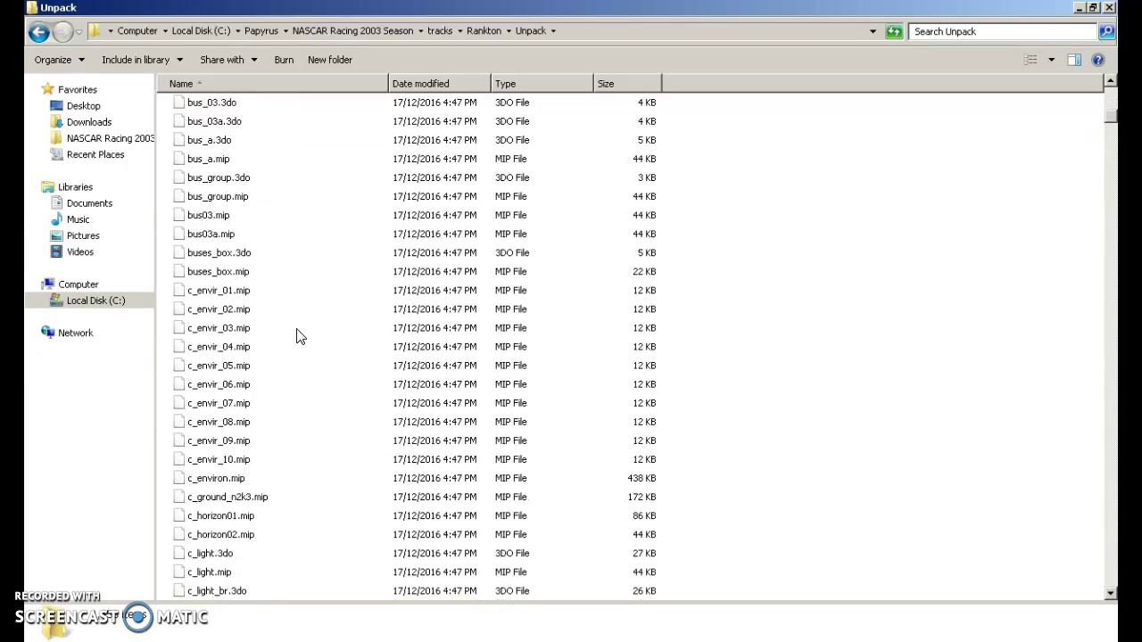
{"action": "scroll", "coordinate": [299, 339], "scroll_direction": "down", "scroll_amount": 20}
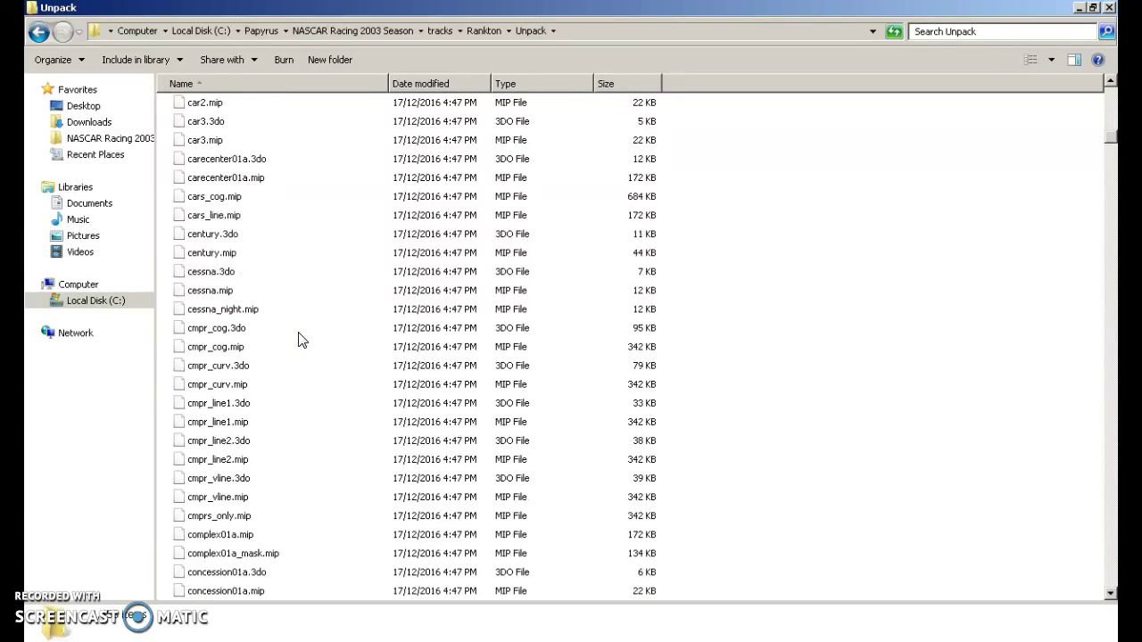
{"action": "scroll", "coordinate": [302, 343], "scroll_direction": "down", "scroll_amount": 20}
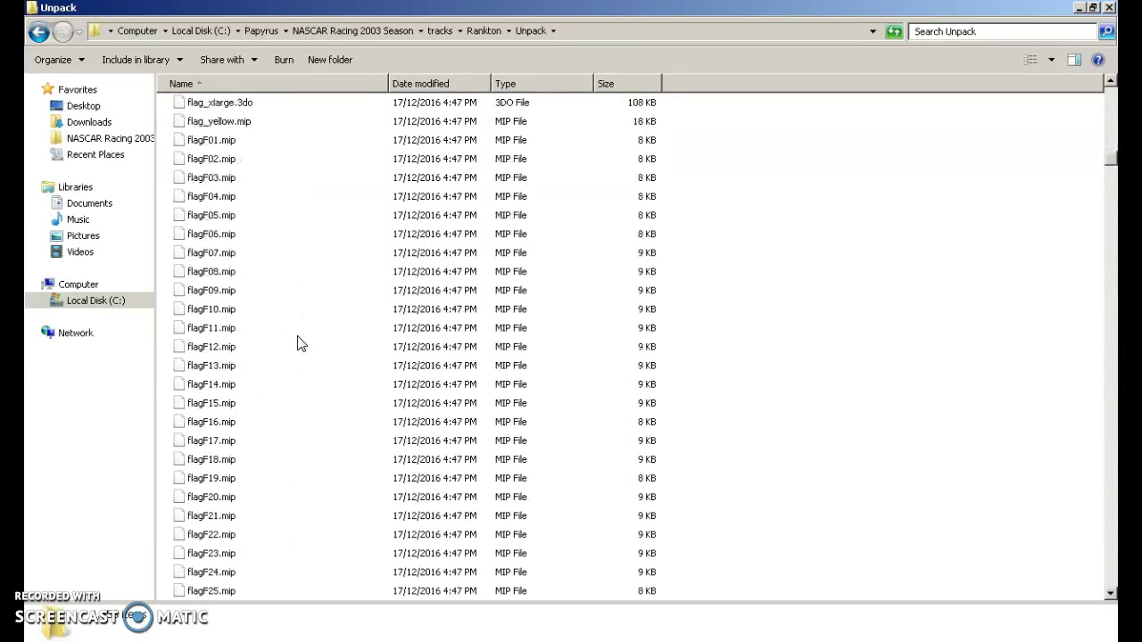
{"action": "scroll", "coordinate": [301, 345], "scroll_direction": "down", "scroll_amount": 20}
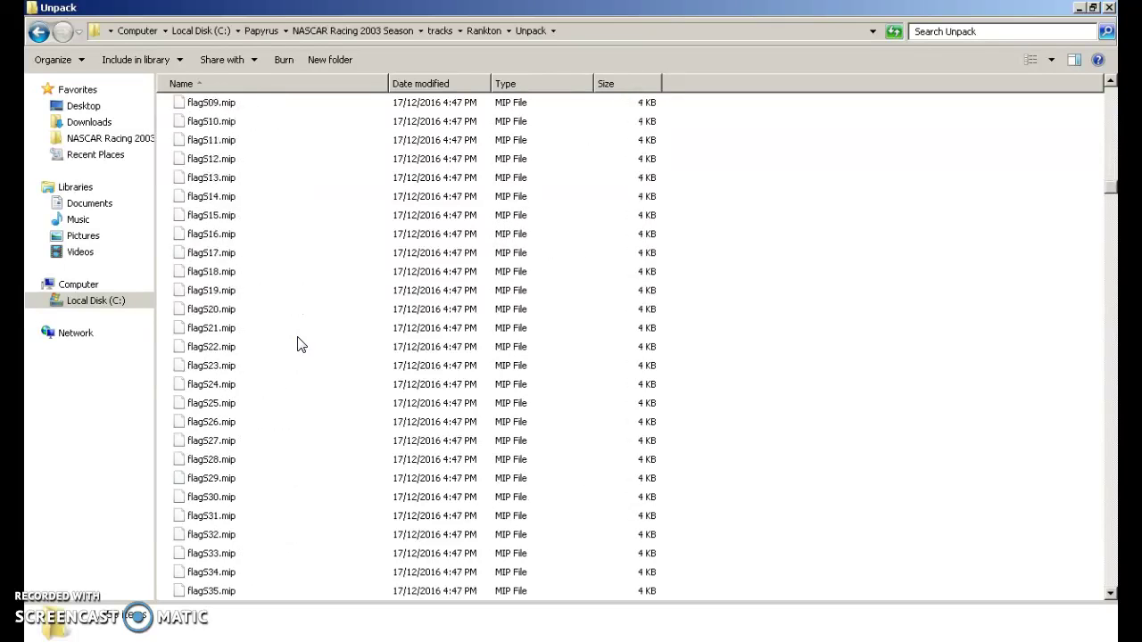
{"action": "scroll", "coordinate": [302, 345], "scroll_direction": "down", "scroll_amount": 20}
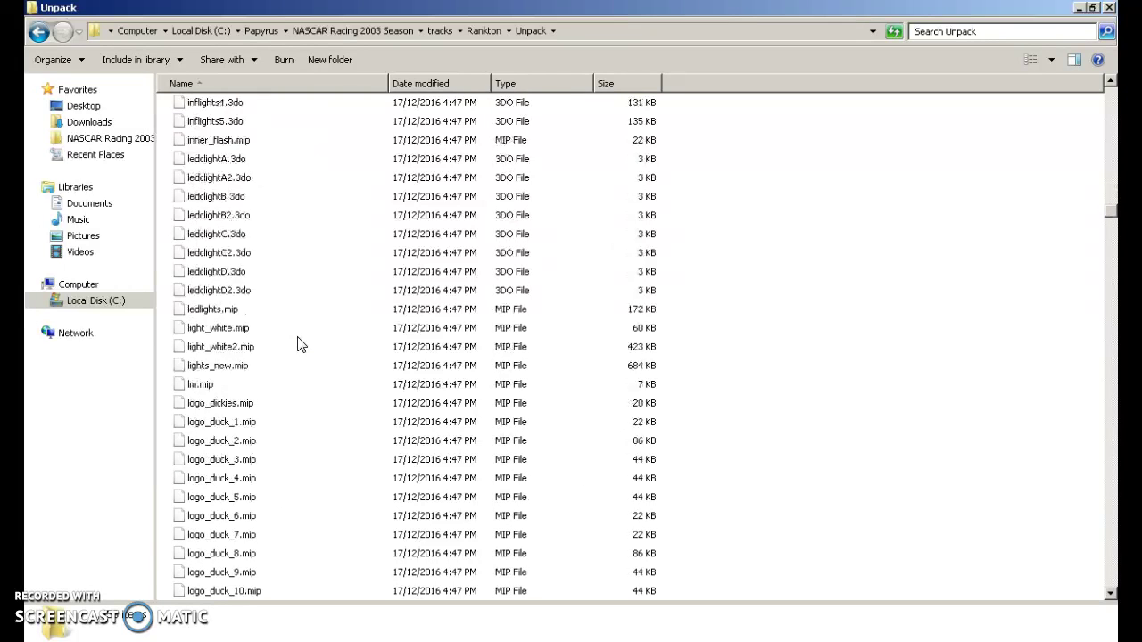
{"action": "scroll", "coordinate": [302, 345], "scroll_direction": "down", "scroll_amount": 20}
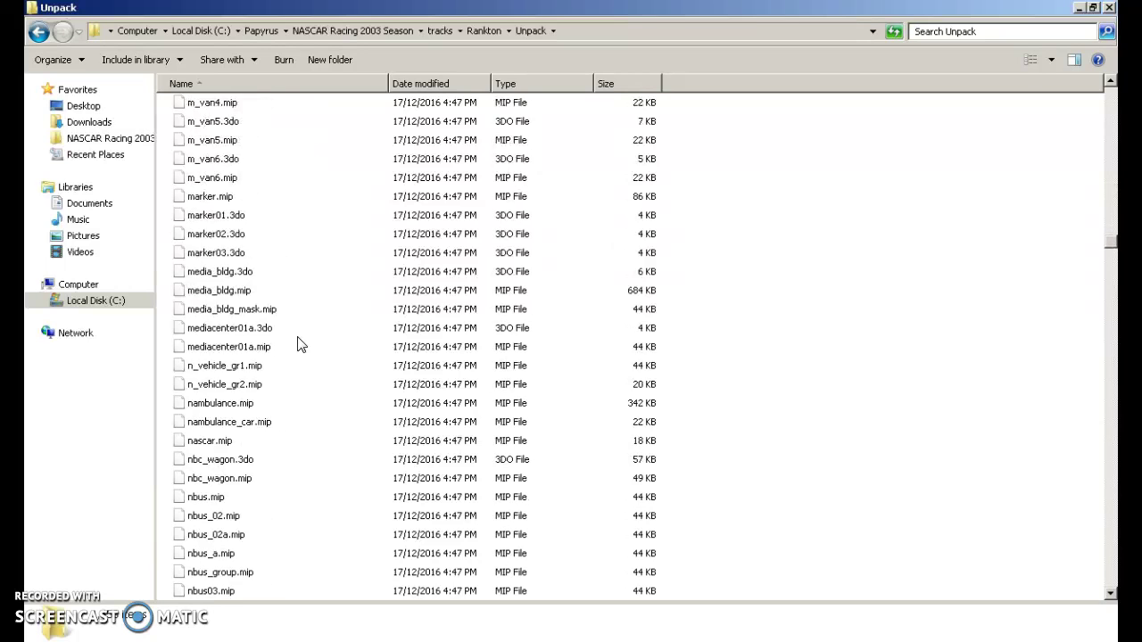
{"action": "scroll", "coordinate": [302, 345], "scroll_direction": "down", "scroll_amount": 20}
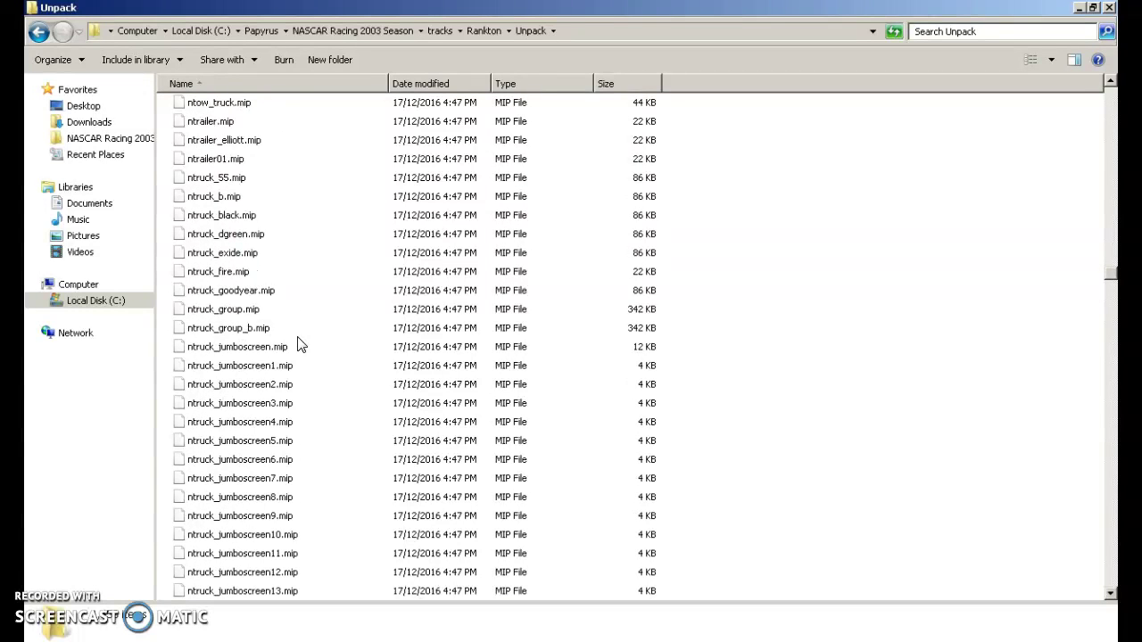
{"action": "scroll", "coordinate": [299, 345], "scroll_direction": "down", "scroll_amount": 20}
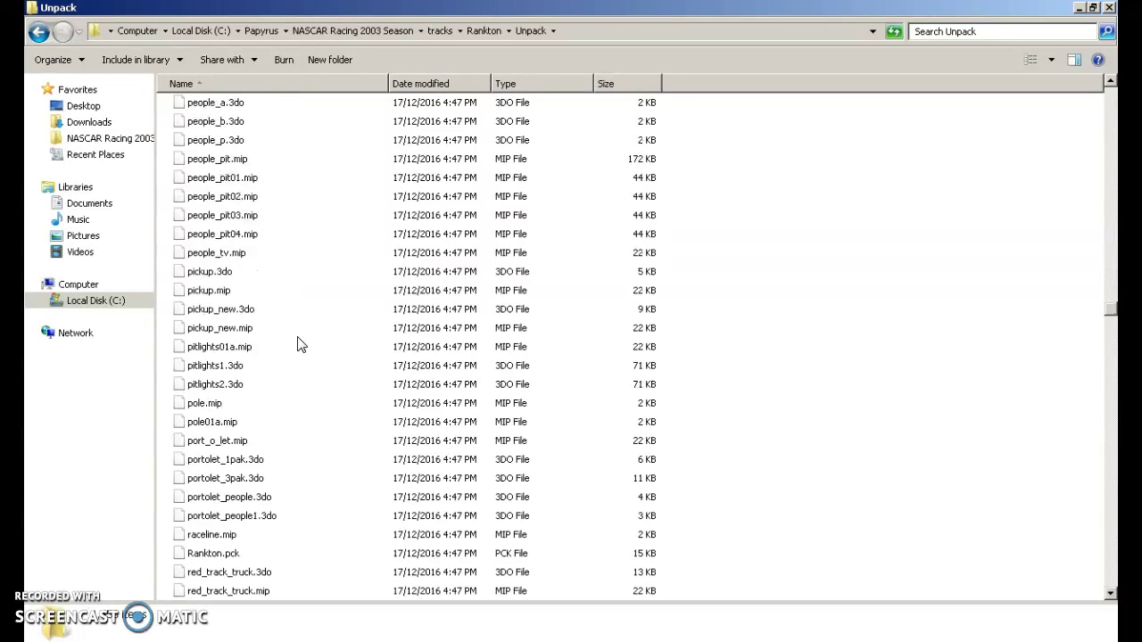
{"action": "scroll", "coordinate": [301, 345], "scroll_direction": "down", "scroll_amount": 20}
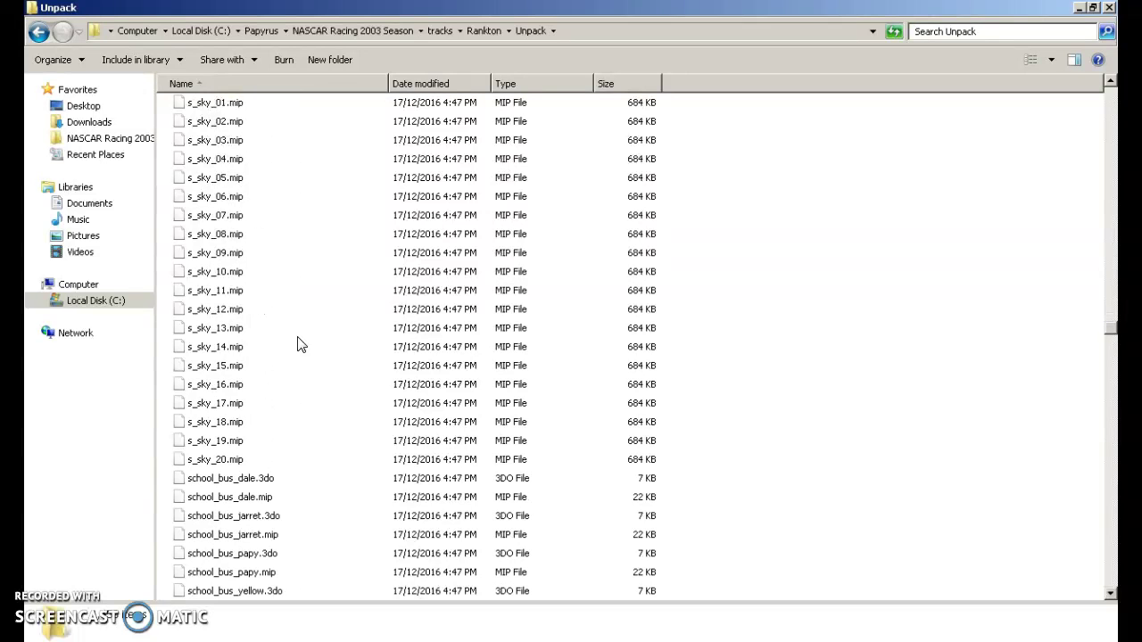
{"action": "scroll", "coordinate": [302, 345], "scroll_direction": "down", "scroll_amount": 4}
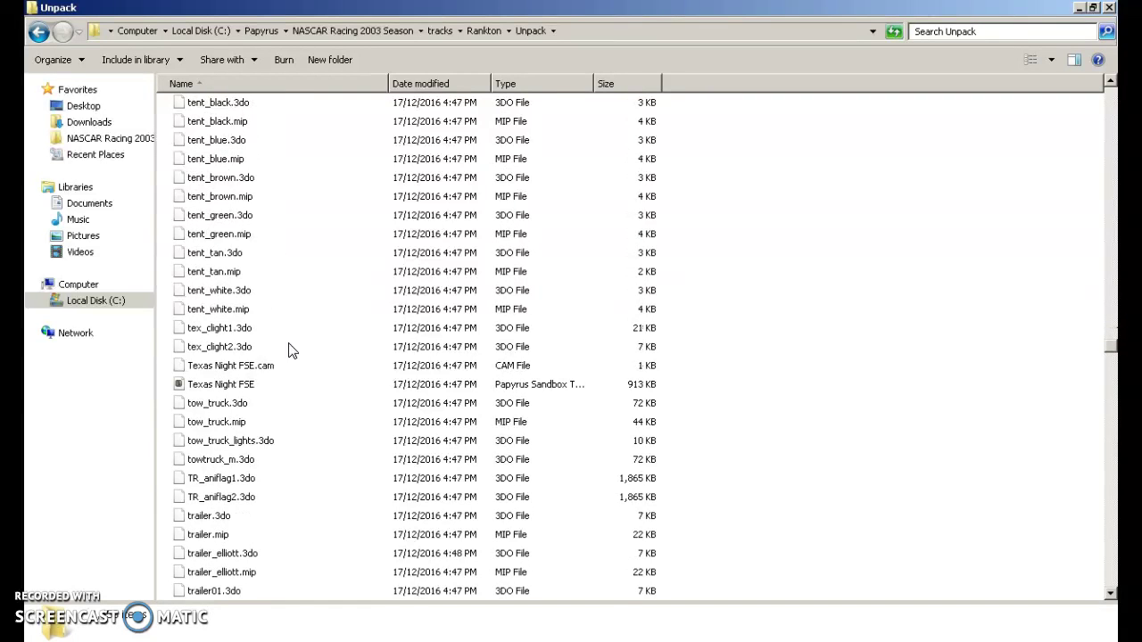
Rename Texas Night FSE.cam to Rankton.cam
{"action": "left_click", "coordinate": [234, 368]}
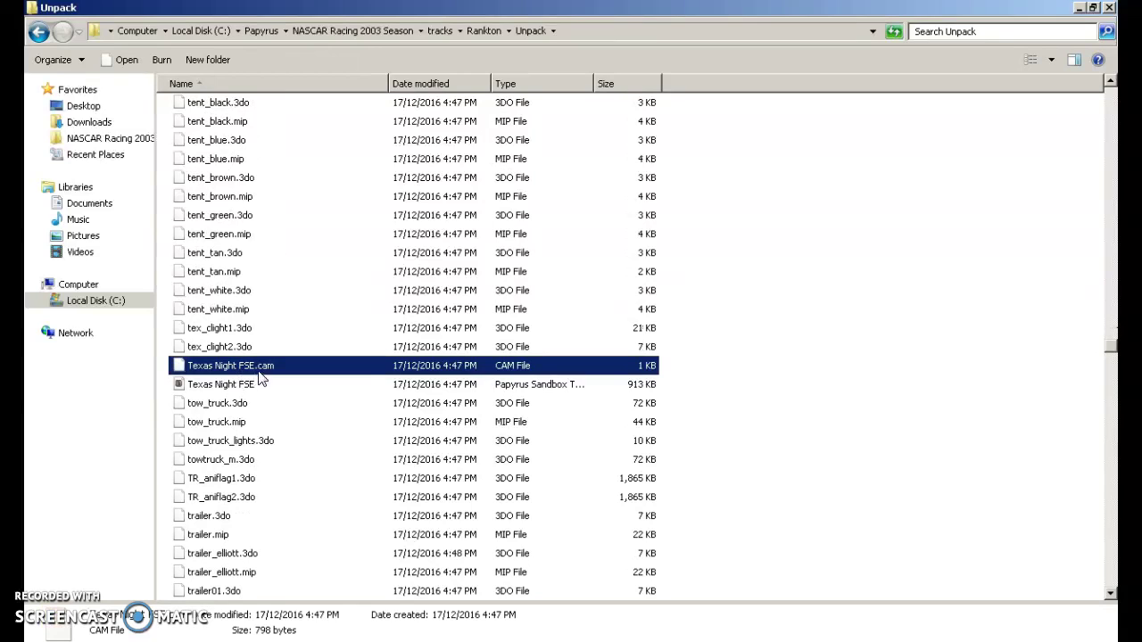
{"action": "left_click", "coordinate": [248, 369]}
{"action": "type", "text": "Rank"}
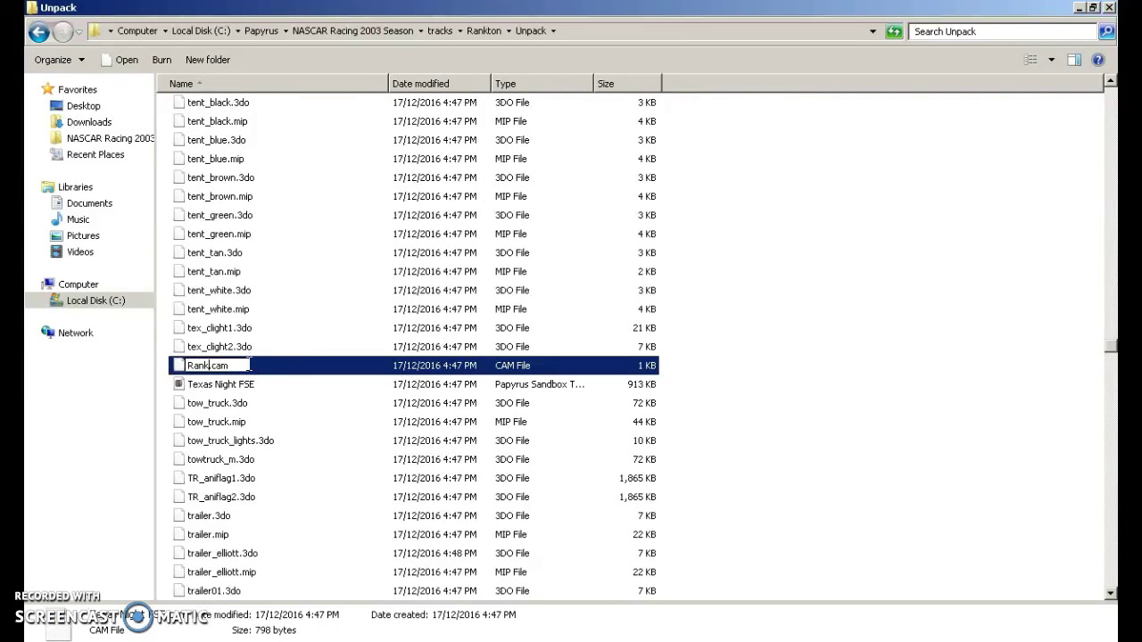
{"action": "type", "text": "ton"}
{"action": "key", "text": "Return"}
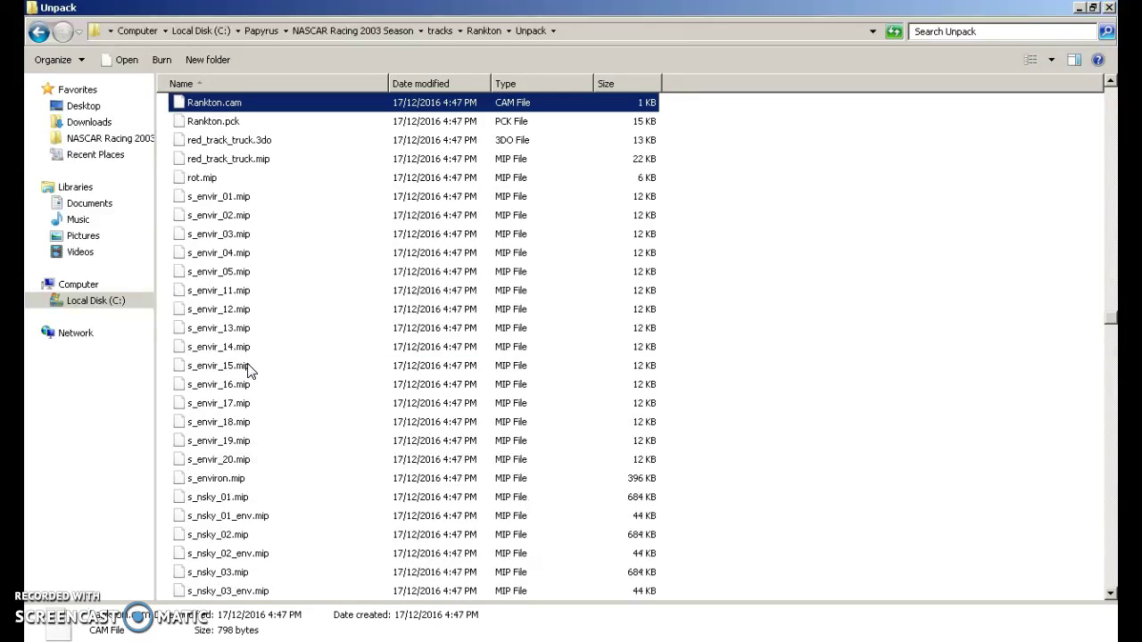
Rename the Texas Night FSE sandbox track file to Rankton
{"action": "scroll", "coordinate": [255, 428], "scroll_direction": "down", "scroll_amount": 15}
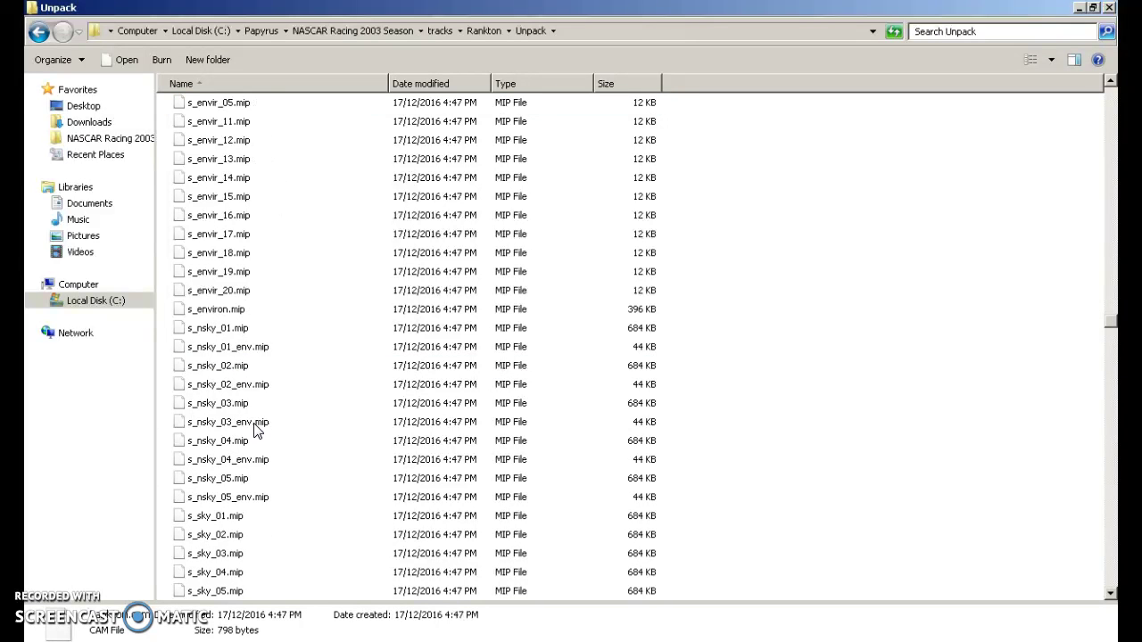
{"action": "scroll", "coordinate": [255, 432], "scroll_direction": "down", "scroll_amount": 14}
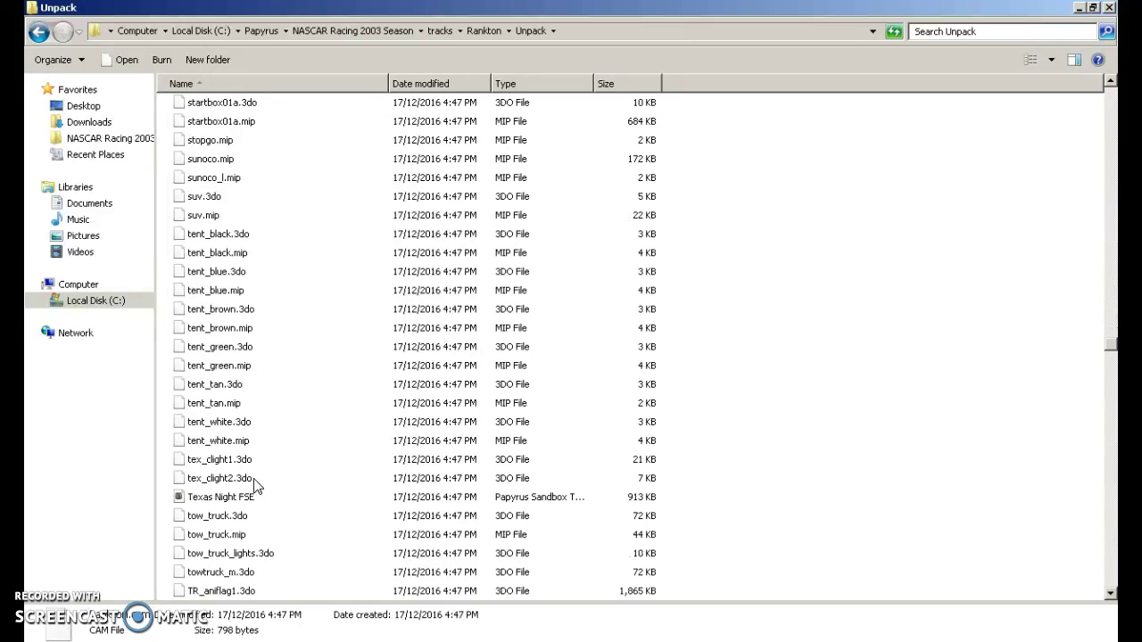
{"action": "scroll", "coordinate": [218, 516], "scroll_direction": "down", "scroll_amount": 1}
{"action": "left_click", "coordinate": [217, 329]}
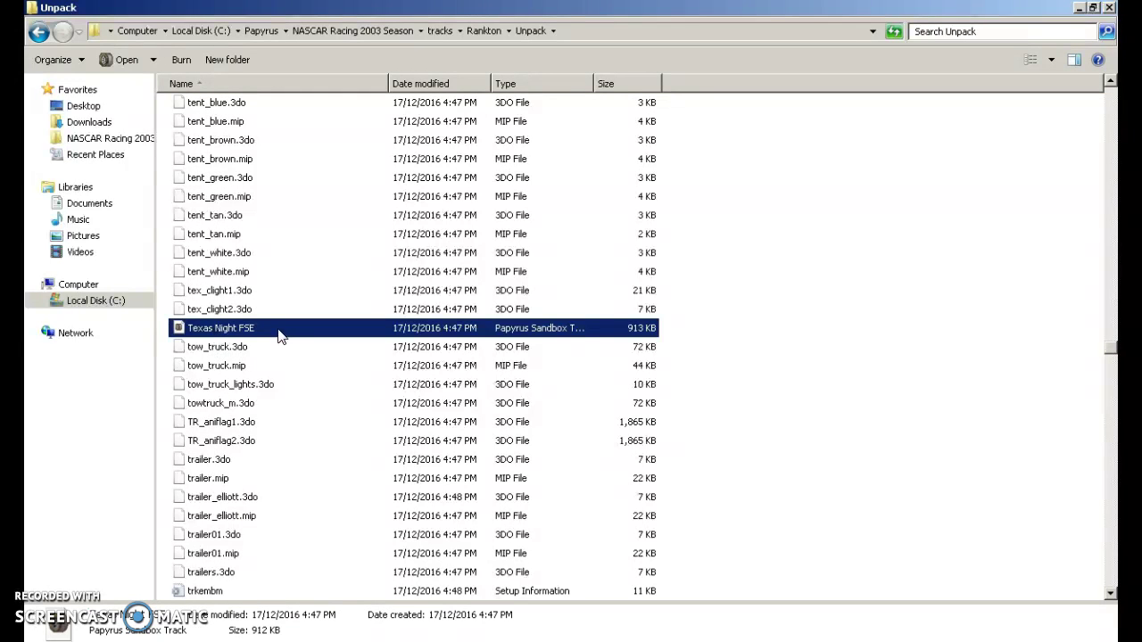
{"action": "left_click", "coordinate": [248, 323]}
{"action": "type", "text": "Rankton"}
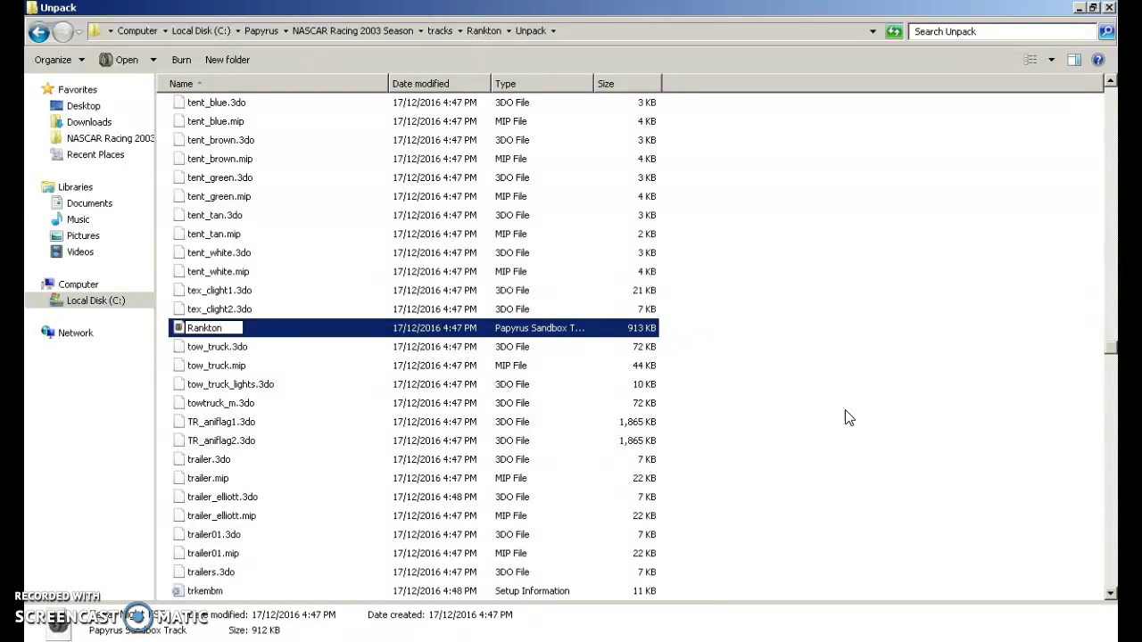
{"action": "left_click", "coordinate": [885, 398]}
Check the renamed Rankton track file and close the Unpack folder window
{"action": "scroll", "coordinate": [497, 351], "scroll_direction": "up", "scroll_amount": 20}
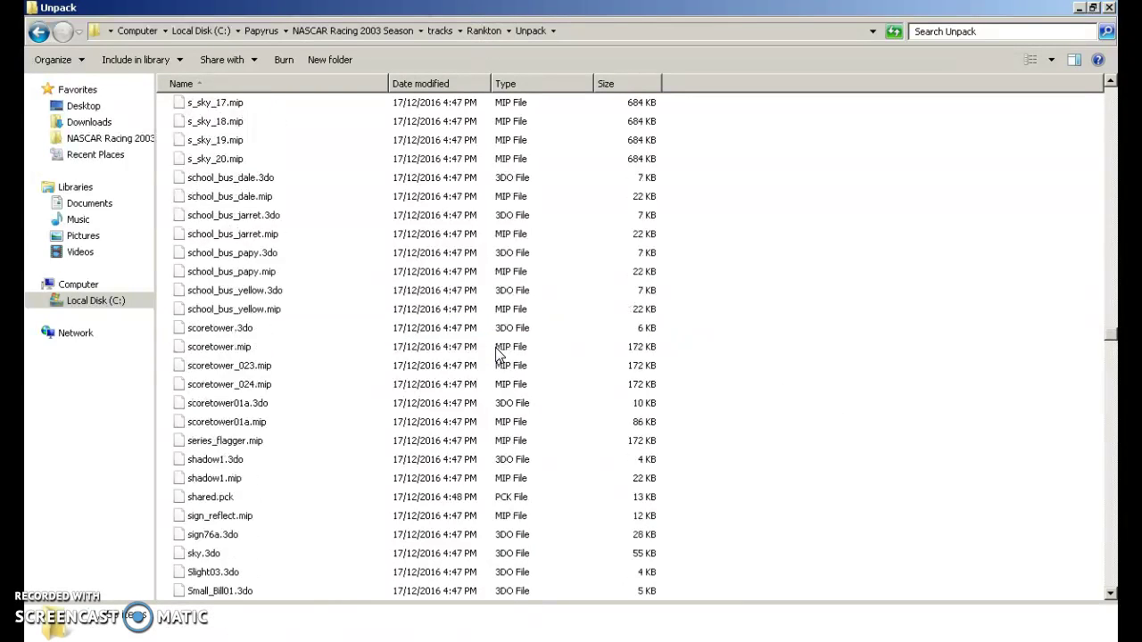
{"action": "scroll", "coordinate": [498, 351], "scroll_direction": "up", "scroll_amount": 10}
{"action": "left_click", "coordinate": [237, 310]}
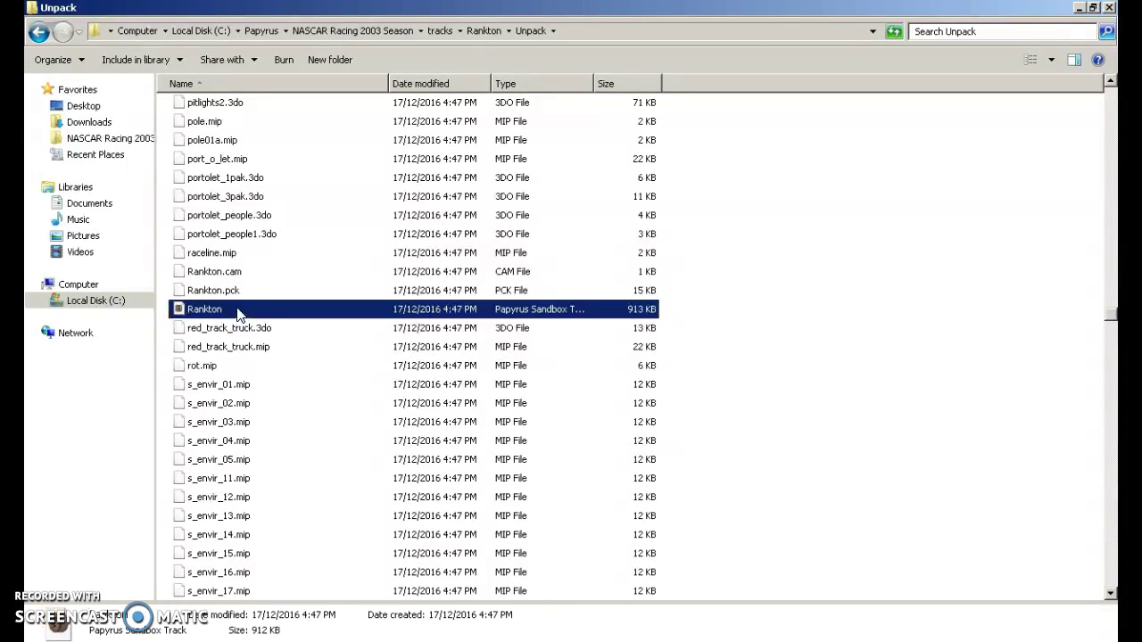
{"action": "left_click", "coordinate": [169, 350]}
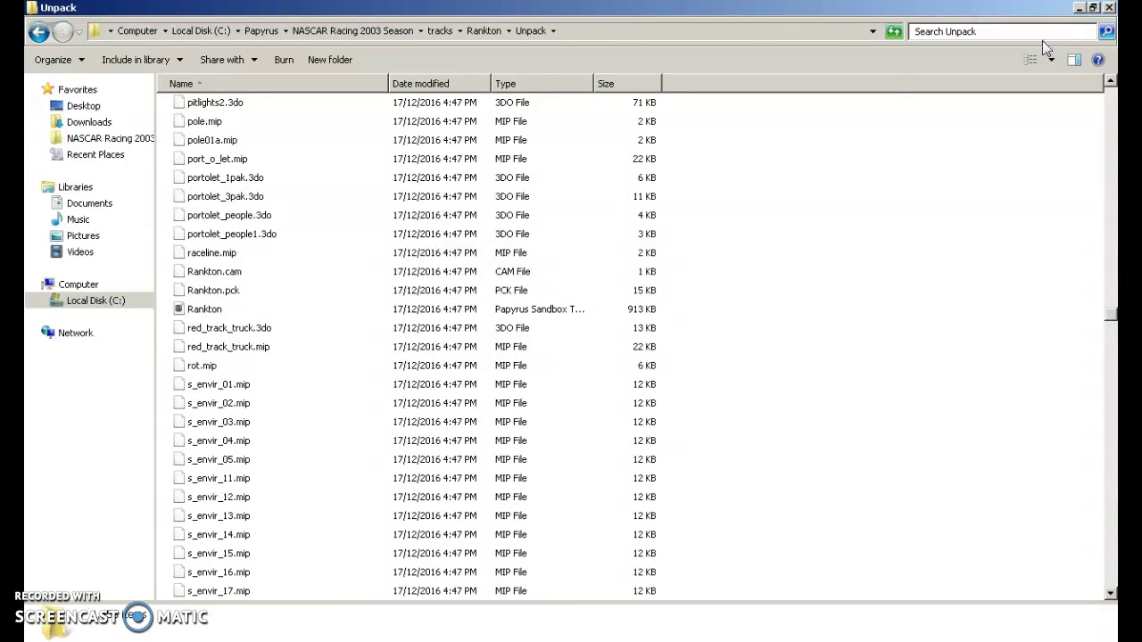
{"action": "left_click", "coordinate": [1107, 8]}
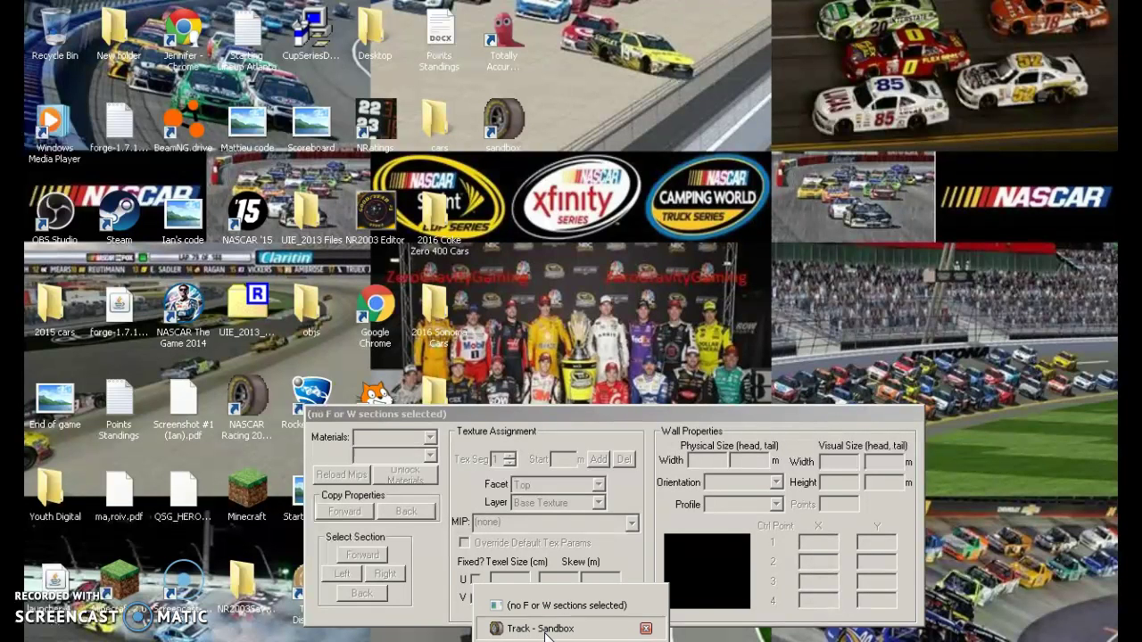
Start Save As in the track editor and browse to the tracks folder
{"action": "left_click", "coordinate": [539, 628]}
{"action": "left_click", "coordinate": [35, 23]}
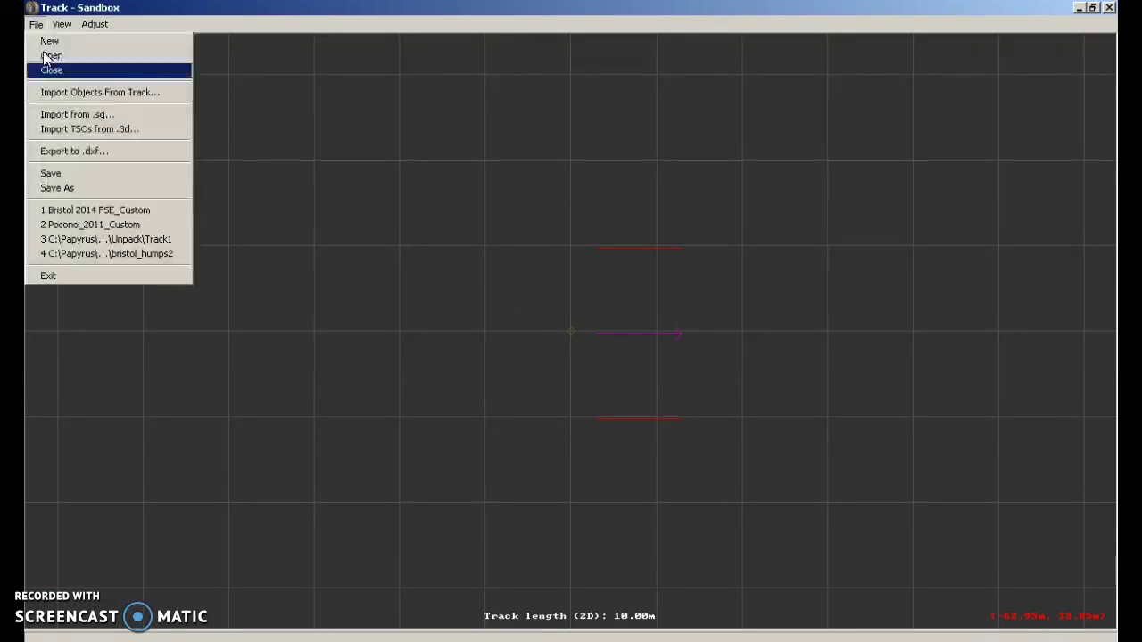
{"action": "left_click", "coordinate": [75, 180]}
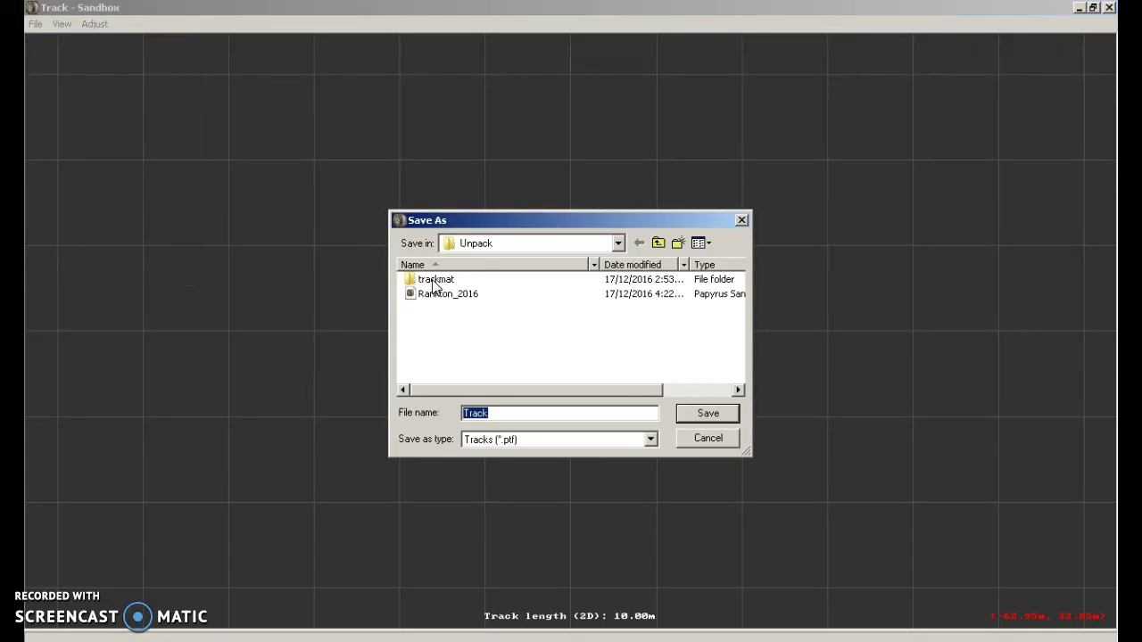
{"action": "left_click", "coordinate": [482, 245]}
{"action": "left_click", "coordinate": [495, 371]}
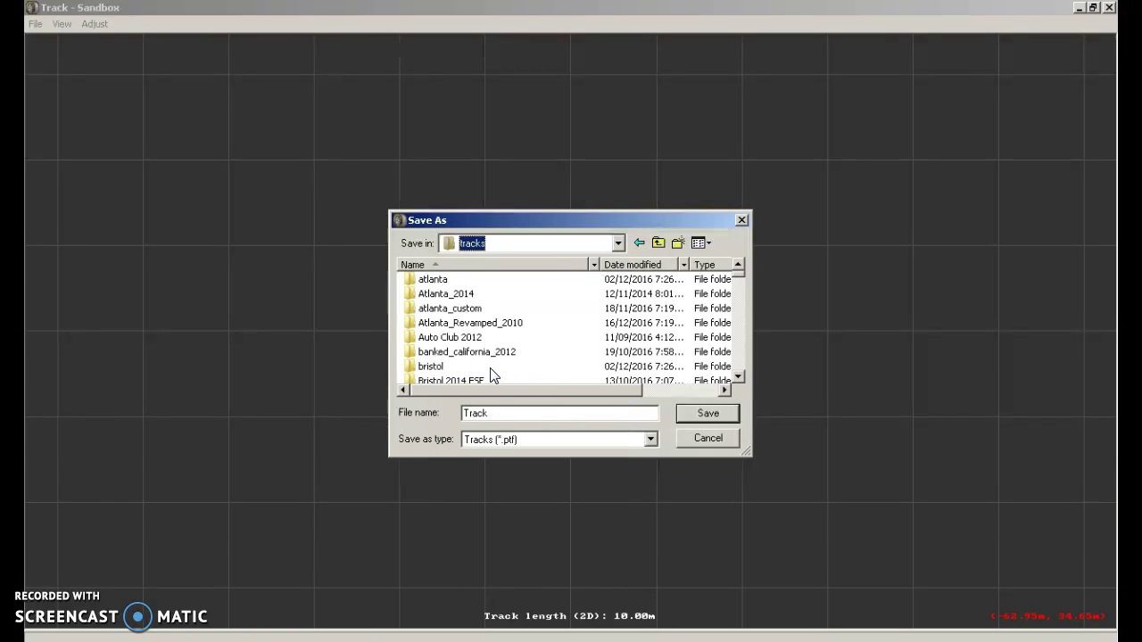
{"action": "left_click", "coordinate": [495, 373]}
{"action": "scroll", "coordinate": [495, 375], "scroll_direction": "down", "scroll_amount": 18}
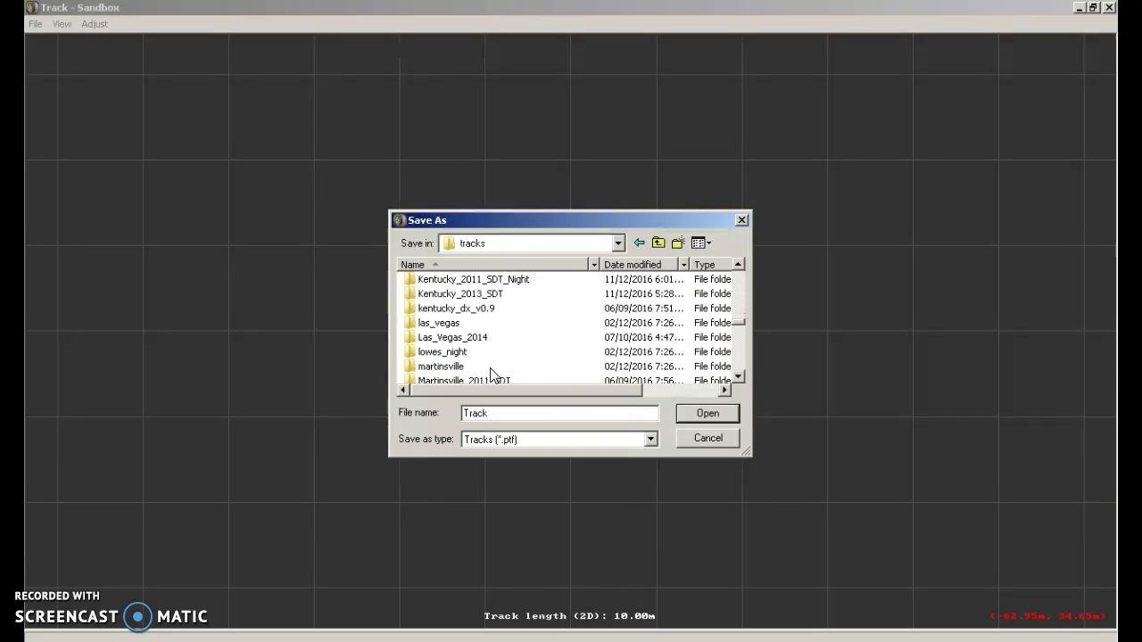
{"action": "scroll", "coordinate": [495, 375], "scroll_direction": "down", "scroll_amount": 12}
{"action": "scroll", "coordinate": [493, 375], "scroll_direction": "up", "scroll_amount": 15}
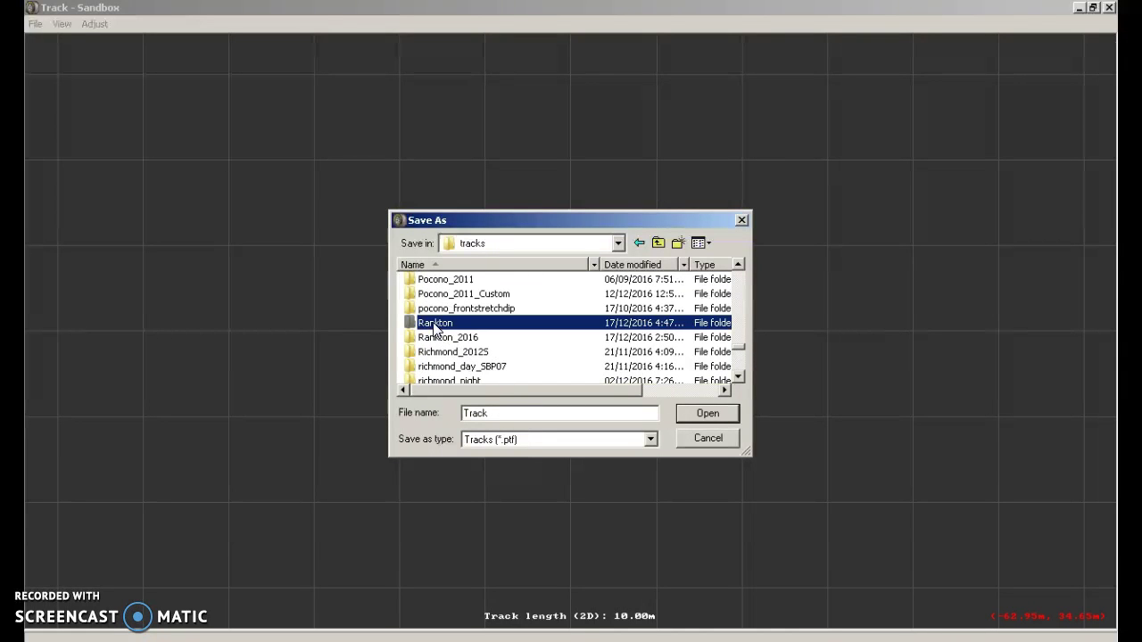
Save the track as Rankton.ptf in Rankton\Unpack, replacing the existing file
{"action": "double_click", "coordinate": [435, 323]}
{"action": "double_click", "coordinate": [428, 294]}
{"action": "left_click", "coordinate": [434, 295]}
{"action": "left_click", "coordinate": [704, 413]}
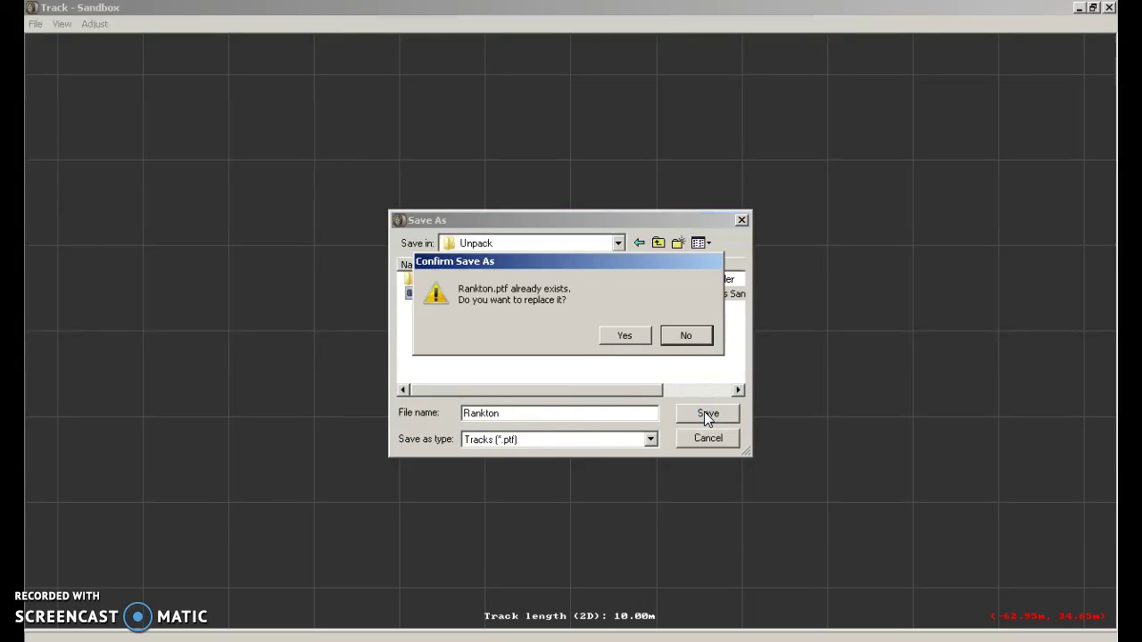
{"action": "left_click", "coordinate": [624, 337]}
Clear to a new empty track, then reopen Rankton from the Rankton Unpack folder
{"action": "left_click", "coordinate": [36, 24]}
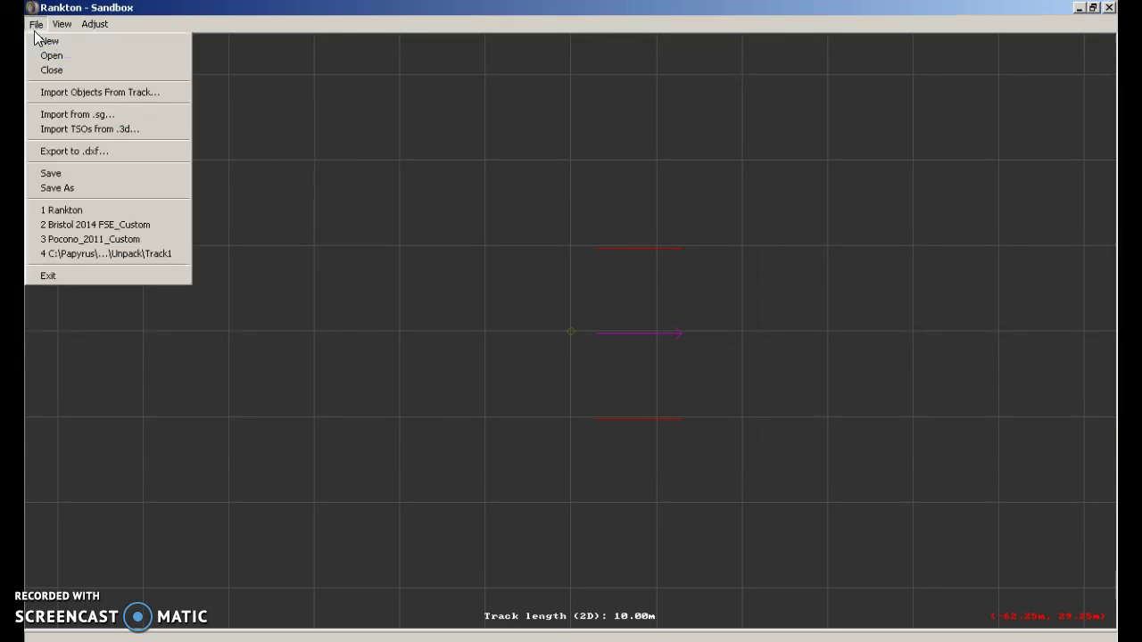
{"action": "left_click", "coordinate": [49, 41]}
{"action": "left_click", "coordinate": [35, 24]}
{"action": "left_click", "coordinate": [51, 55]}
{"action": "double_click", "coordinate": [432, 296]}
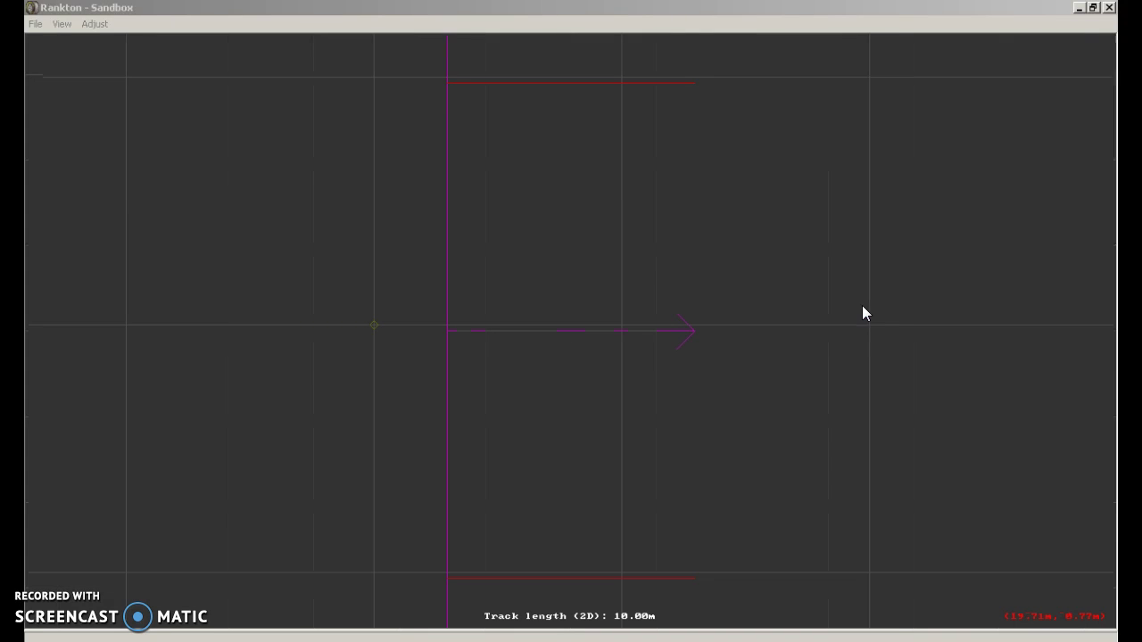
Unlock all track geometry from the canvas menu
{"action": "right_click", "coordinate": [861, 305]}
{"action": "left_click", "coordinate": [915, 403]}
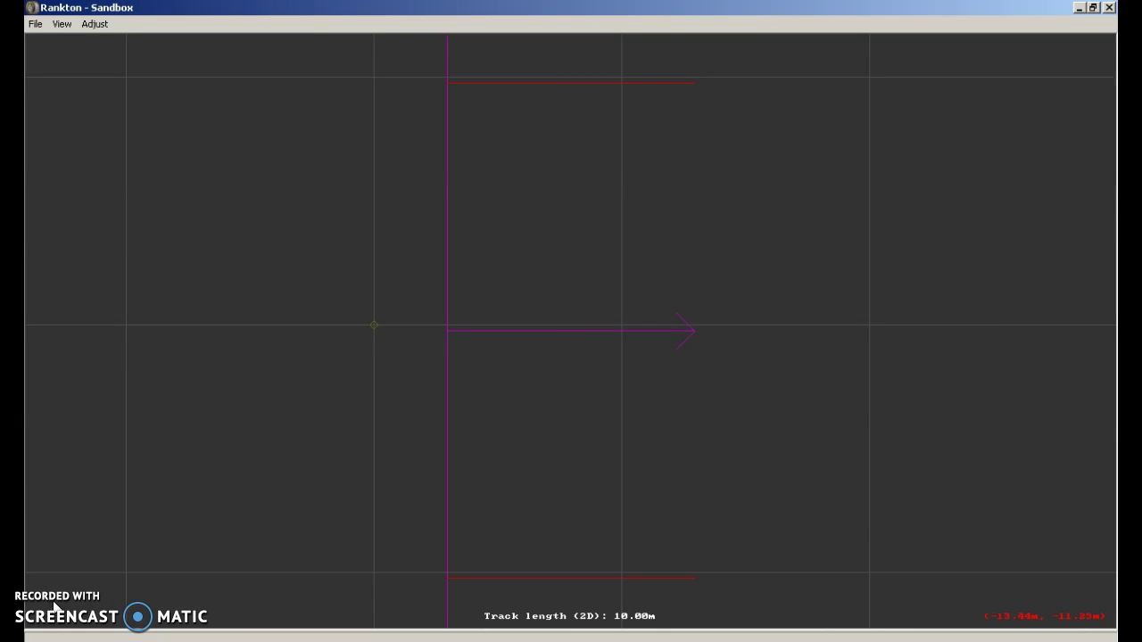
{"action": "right_click", "coordinate": [802, 420]}
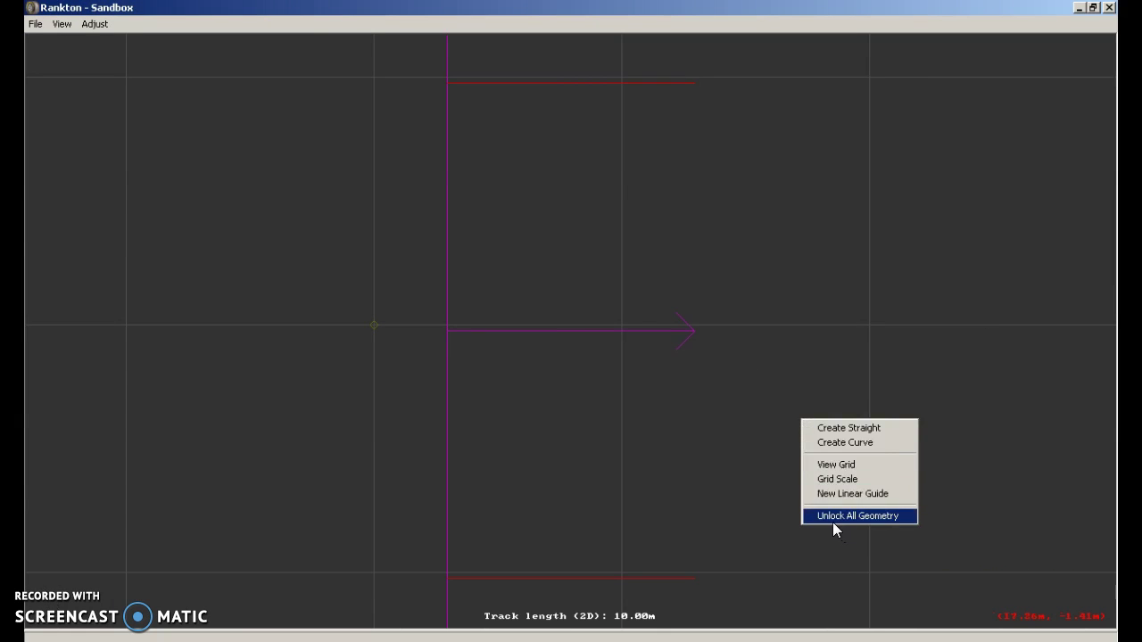
{"action": "left_click", "coordinate": [833, 520]}
Drag the 10 m section so its head sits at the origin (0.00m, 0.00m)
{"action": "left_click", "coordinate": [487, 337]}
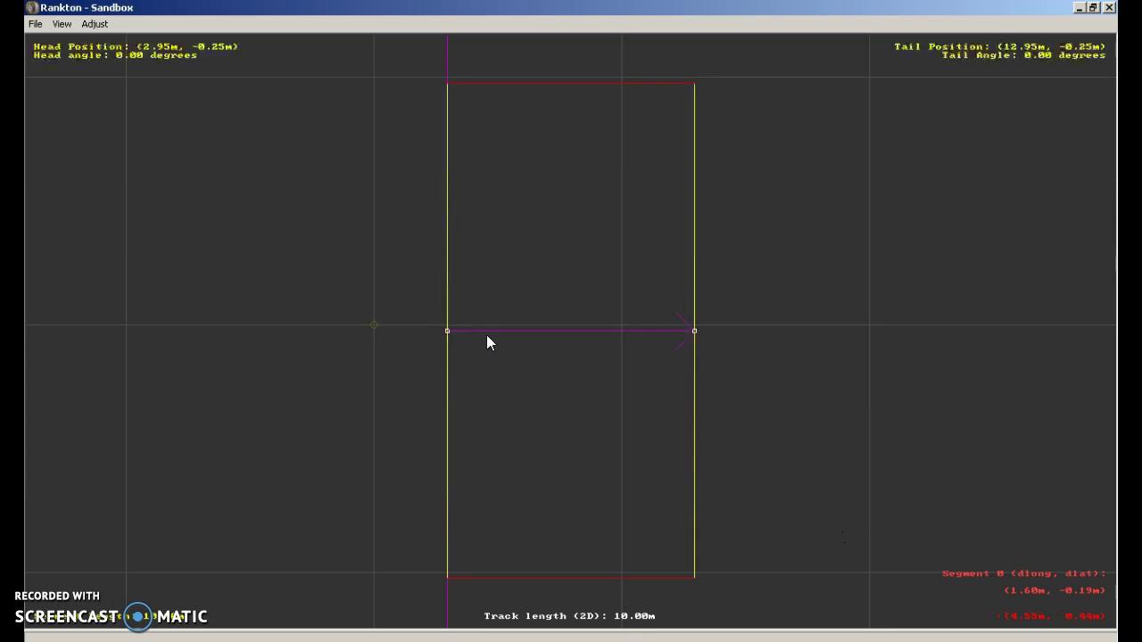
{"action": "left_click_drag", "start_coordinate": [537, 332], "coordinate": [465, 324]}
{"action": "scroll", "coordinate": [464, 324], "scroll_direction": "up", "scroll_amount": 5}
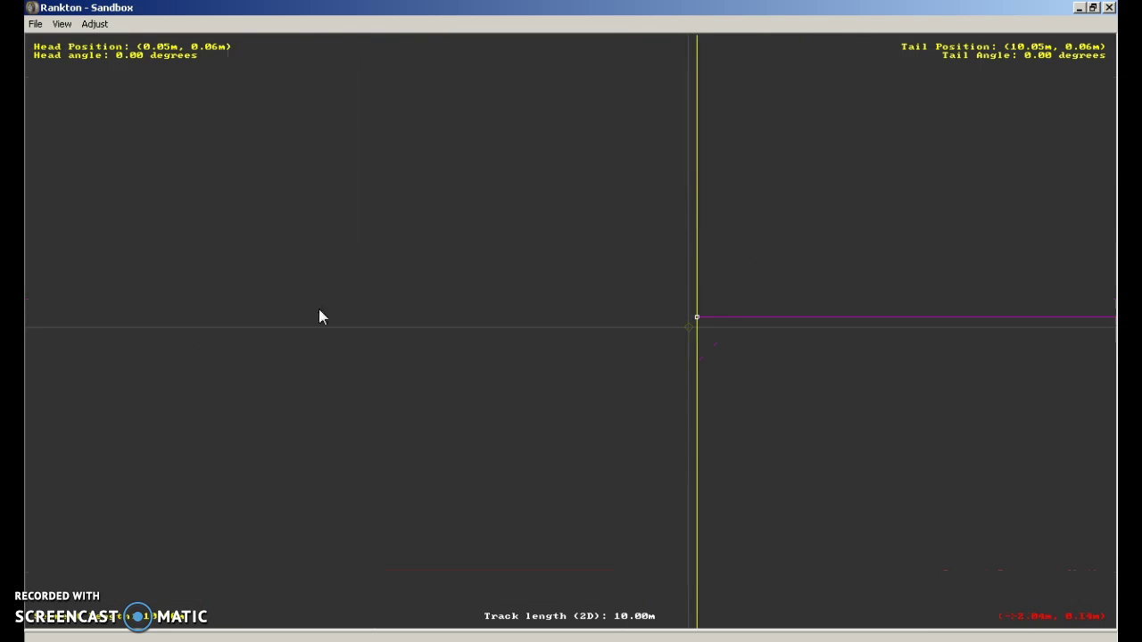
{"action": "scroll", "coordinate": [779, 333], "scroll_direction": "up", "scroll_amount": 3}
{"action": "middle_click_drag", "start_coordinate": [839, 328], "coordinate": [589, 339]}
{"action": "left_click_drag", "start_coordinate": [536, 318], "coordinate": [522, 335]}
{"action": "left_click", "coordinate": [371, 320]}
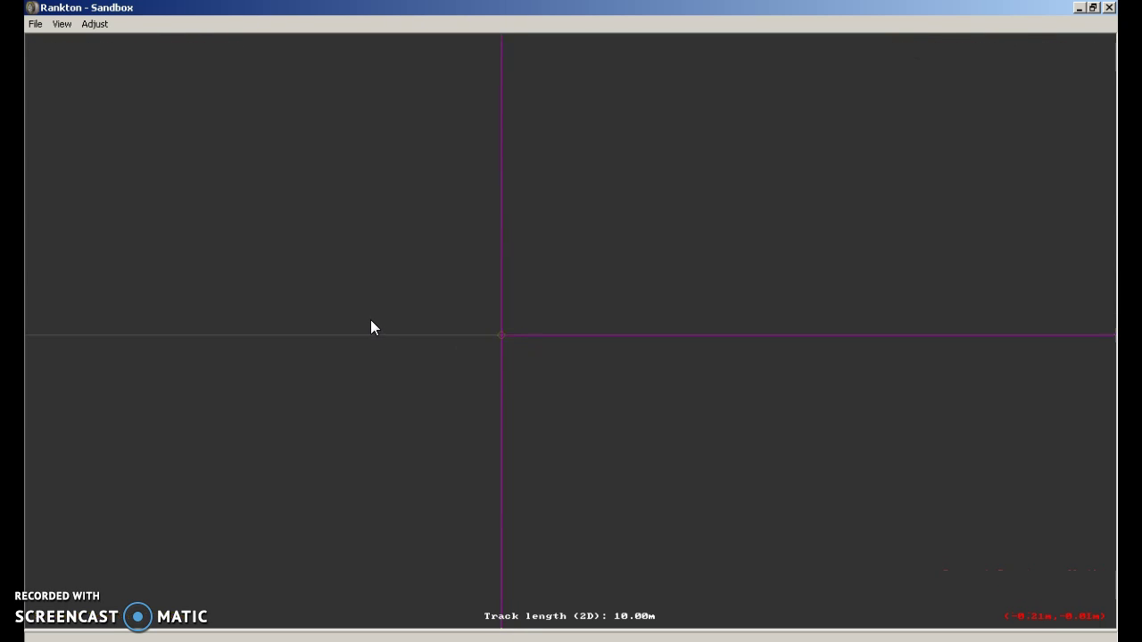
Verify the section's position by selecting it and checking its head coordinates
{"action": "scroll", "coordinate": [793, 363], "scroll_direction": "up", "scroll_amount": 2}
{"action": "scroll", "coordinate": [892, 343], "scroll_direction": "up", "scroll_amount": 2}
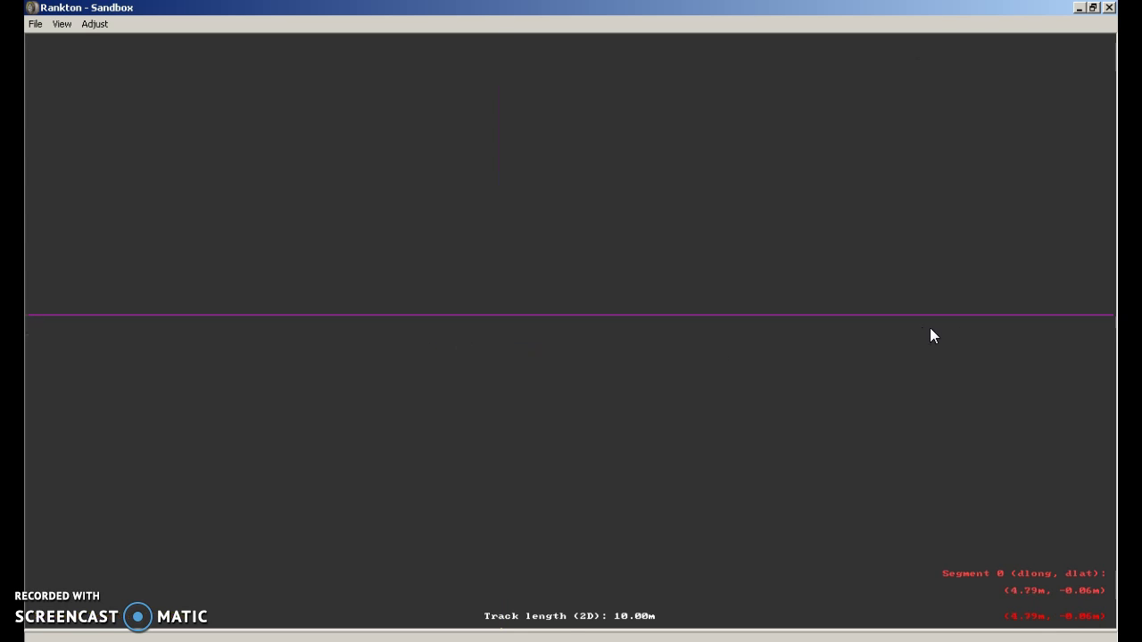
{"action": "key", "text": "End"}
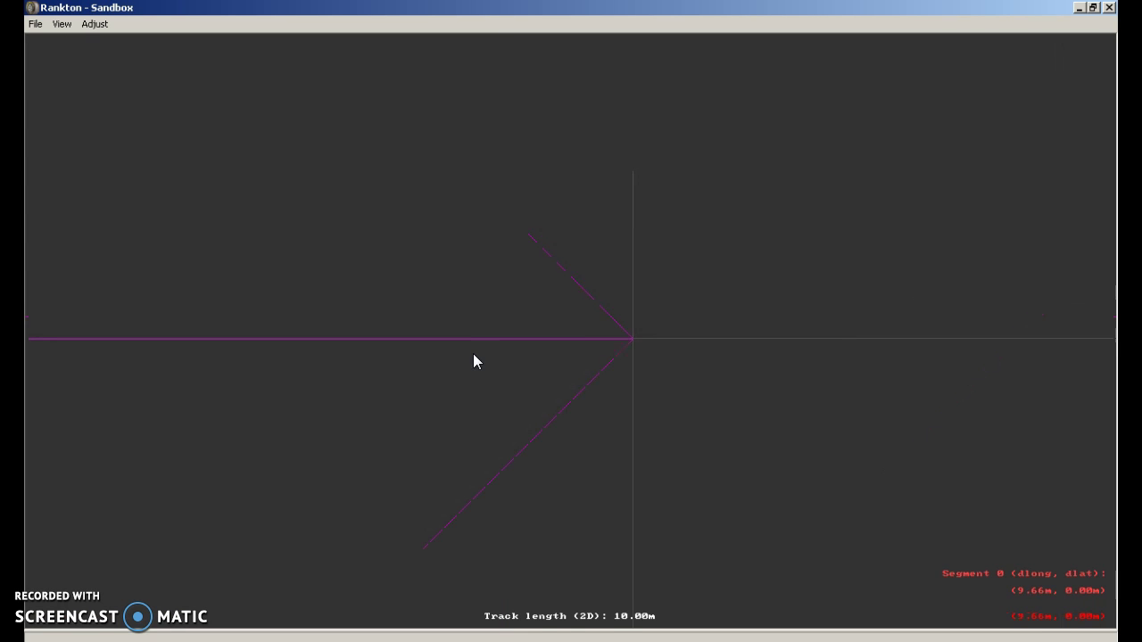
{"action": "left_click", "coordinate": [479, 346]}
{"action": "left_click", "coordinate": [785, 347]}
{"action": "scroll", "coordinate": [160, 403], "scroll_direction": "down", "scroll_amount": 3}
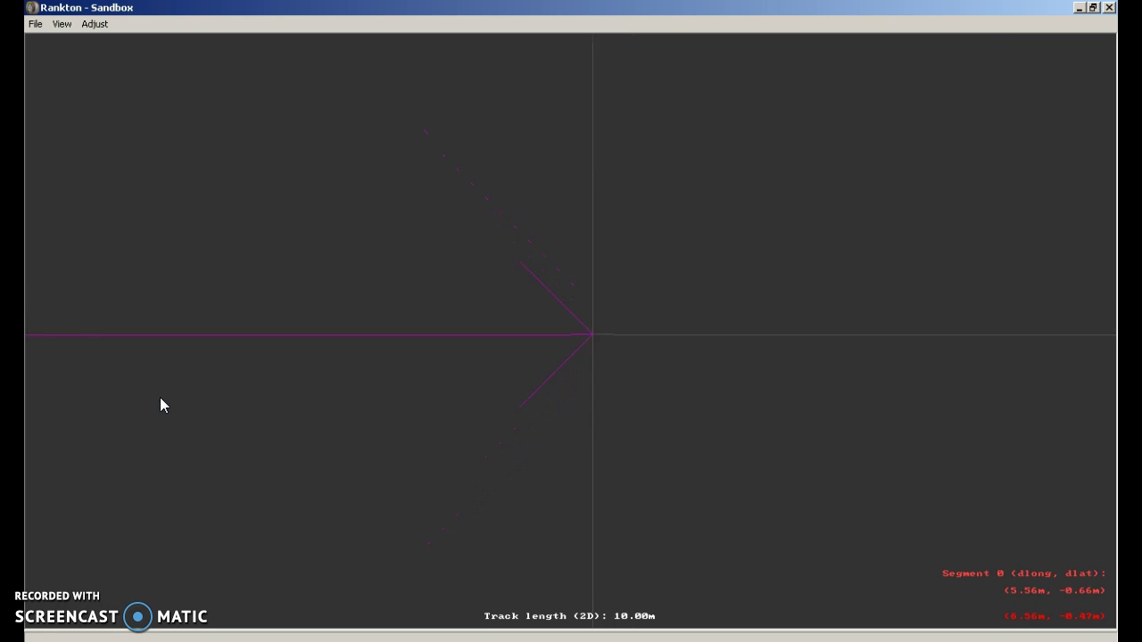
{"action": "scroll", "coordinate": [160, 397], "scroll_direction": "down", "scroll_amount": 1}
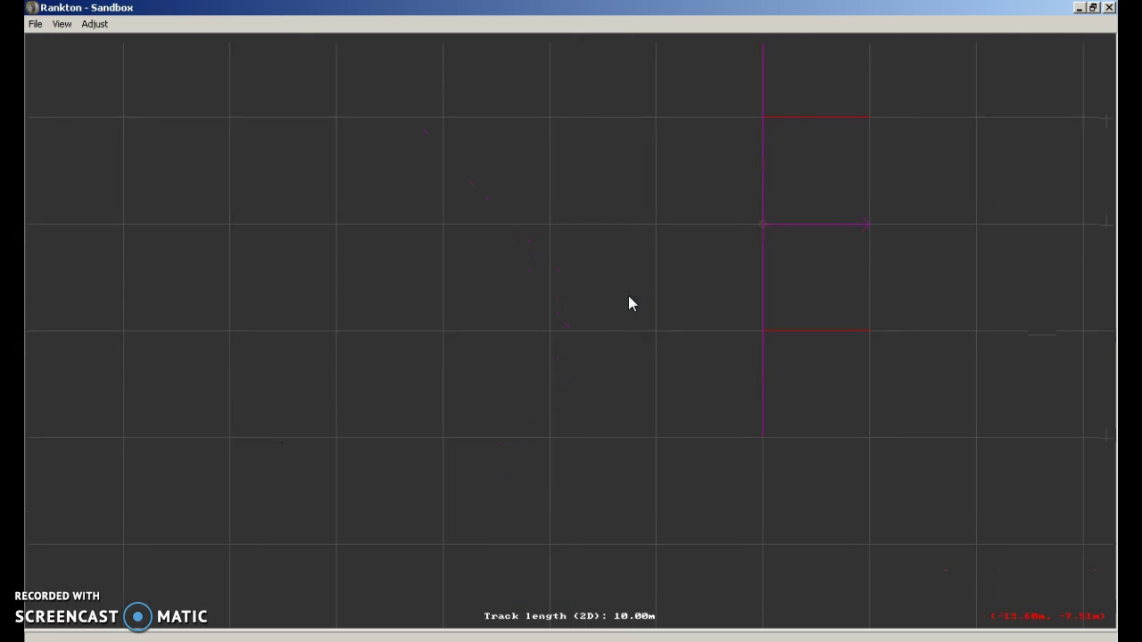
Inspect the 10.00m straight's upper and lower cross-sections, then clear the selection
{"action": "middle_click_drag", "start_coordinate": [628, 303], "coordinate": [684, 251]}
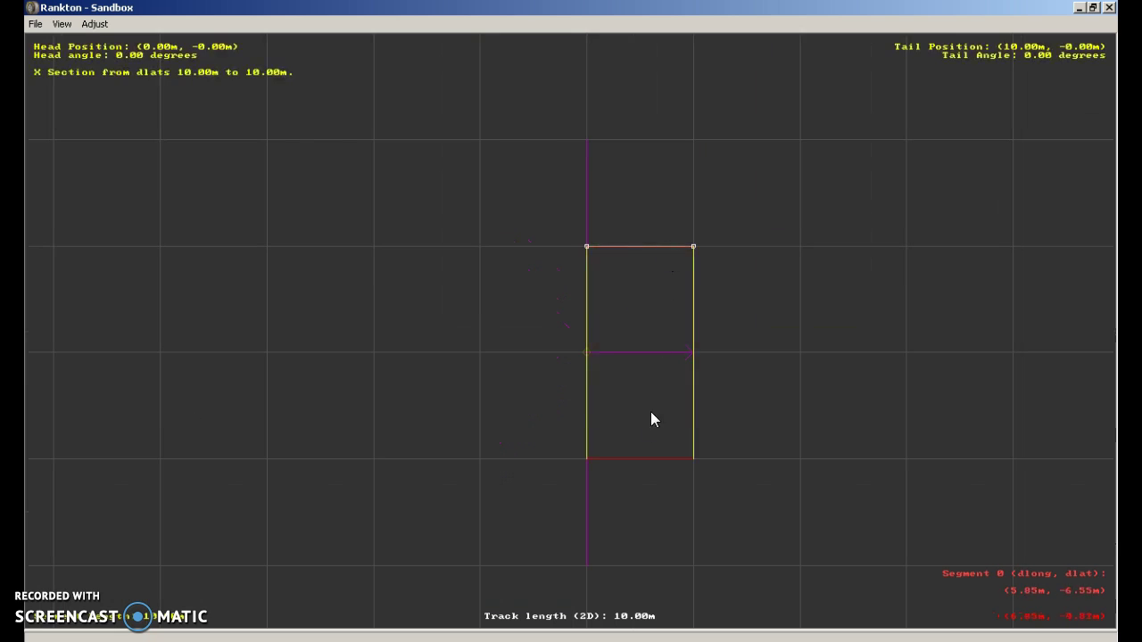
{"action": "left_click", "coordinate": [645, 458]}
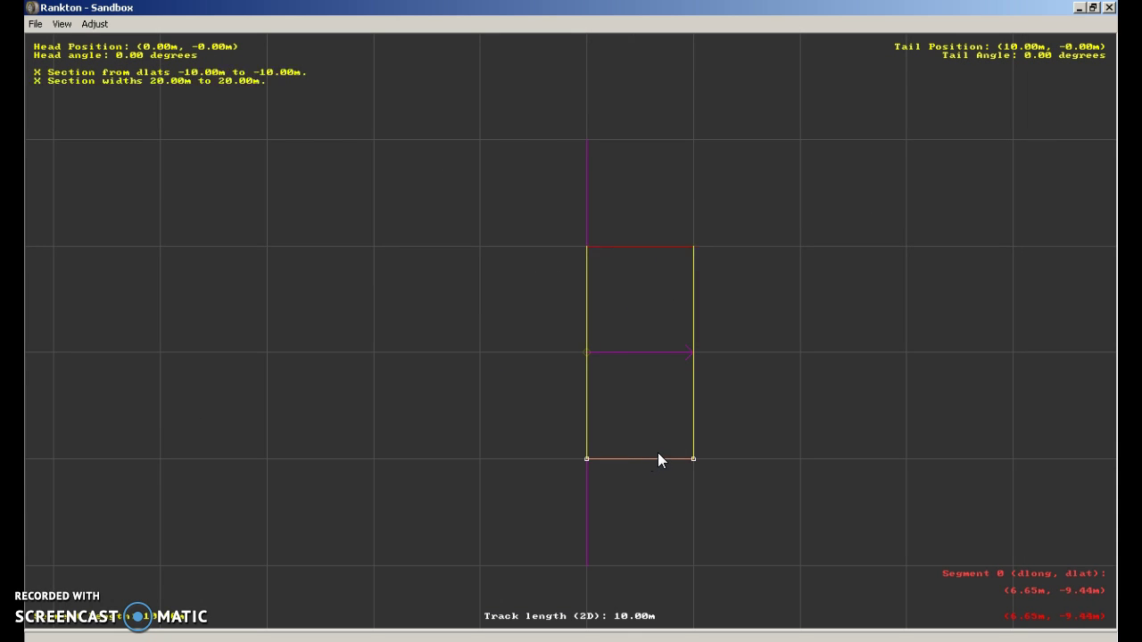
{"action": "left_click", "coordinate": [664, 246]}
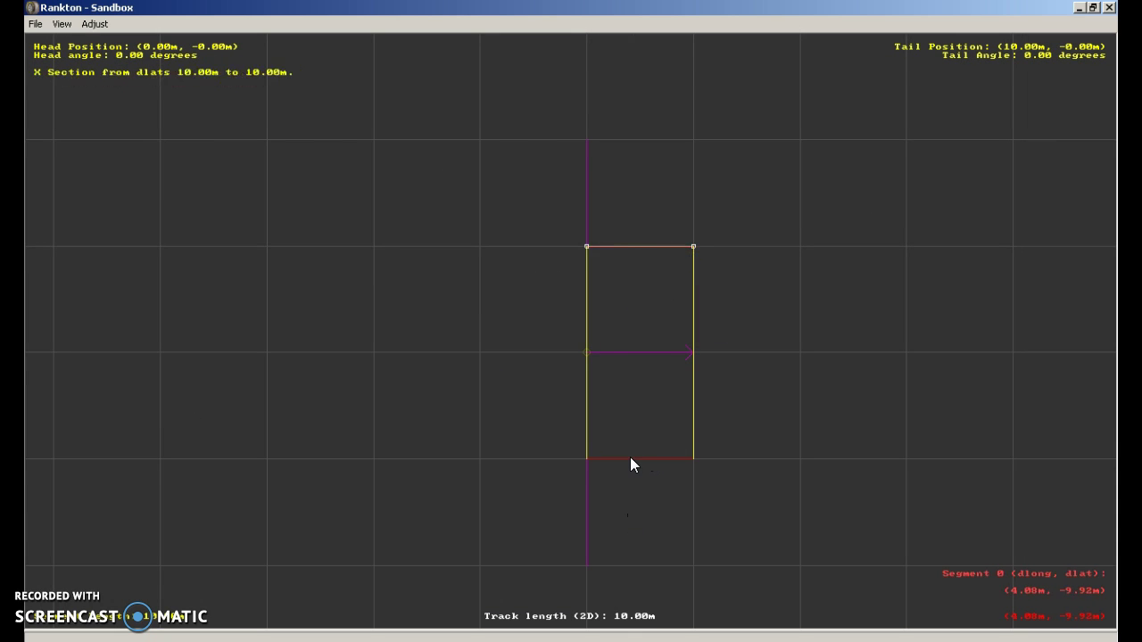
{"action": "left_click", "coordinate": [630, 460]}
{"action": "left_click", "coordinate": [638, 247]}
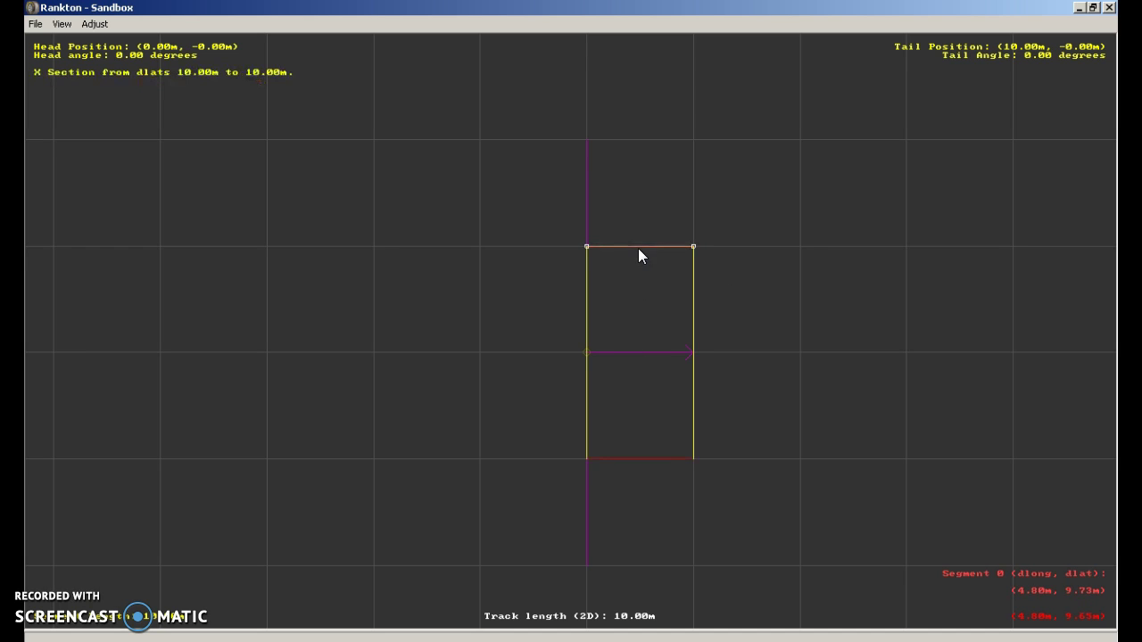
{"action": "left_click", "coordinate": [641, 464]}
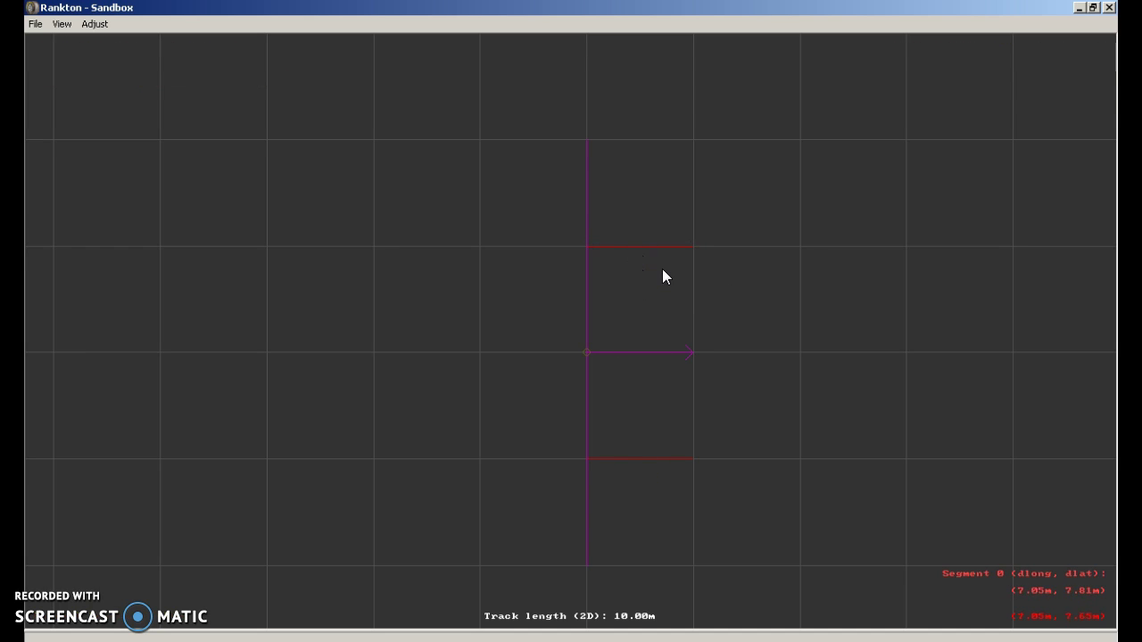
{"action": "middle_click_drag", "start_coordinate": [662, 276], "coordinate": [621, 336]}
{"action": "left_click", "coordinate": [598, 309]}
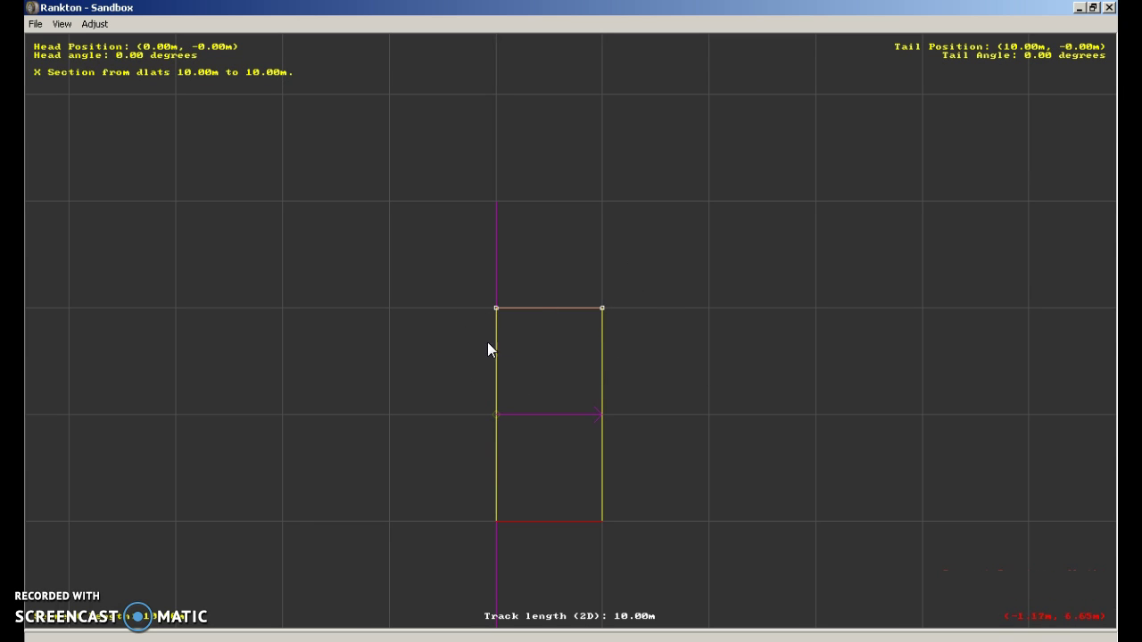
{"action": "left_click", "coordinate": [99, 135]}
Set View > Displayed Units to Feet so the track length reads 32.80ft
{"action": "left_click", "coordinate": [62, 24]}
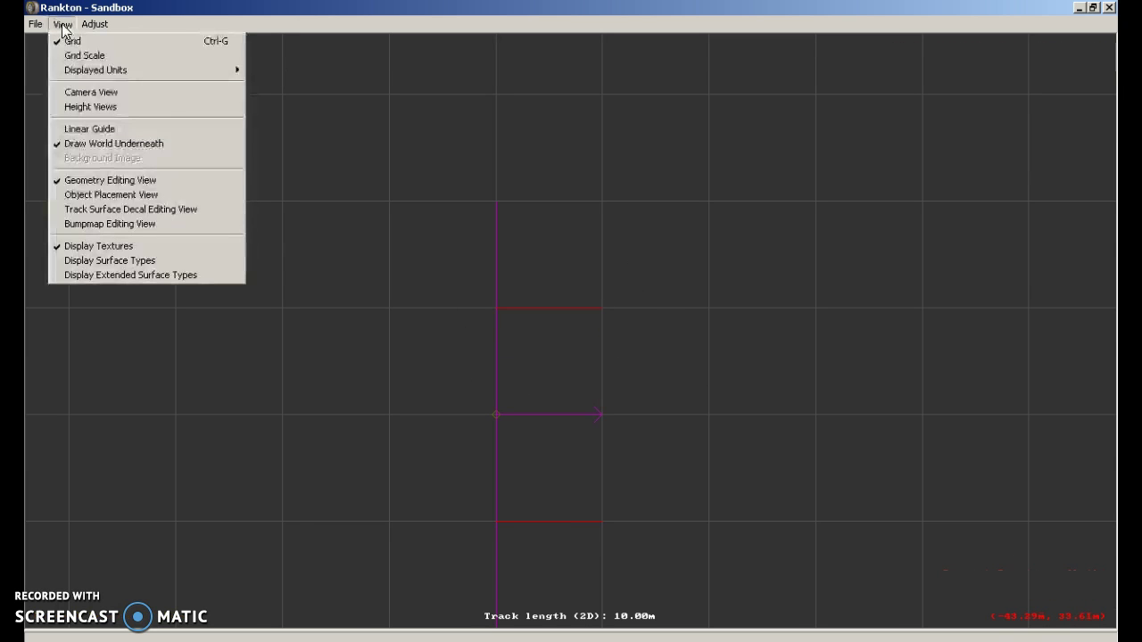
{"action": "left_click", "coordinate": [256, 208]}
{"action": "left_click", "coordinate": [58, 26]}
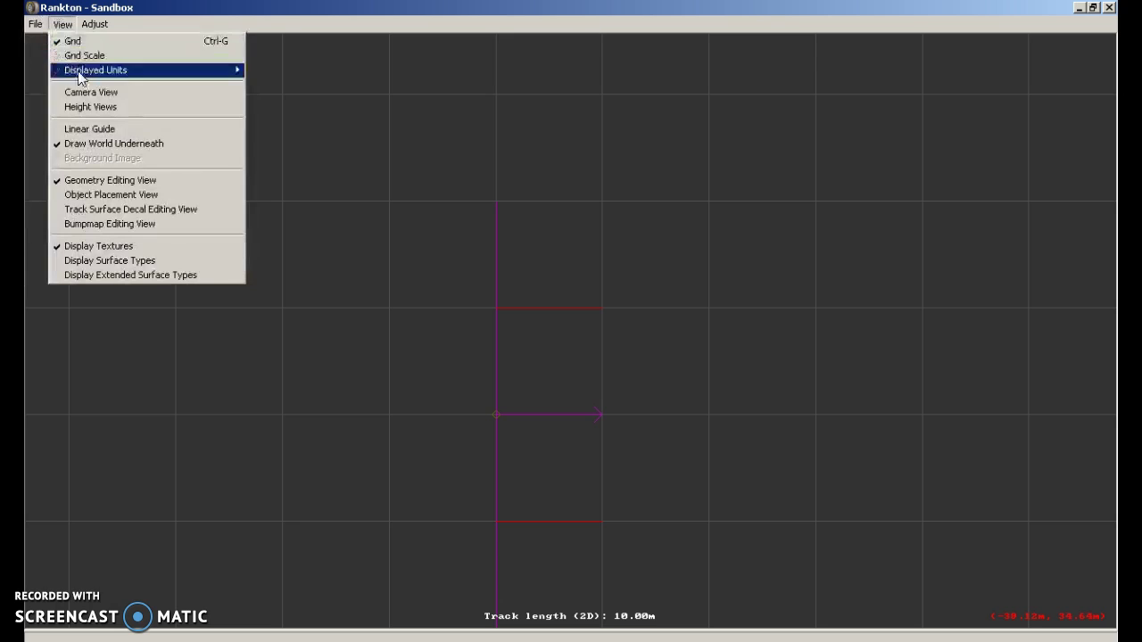
{"action": "mouse_move", "coordinate": [78, 71]}
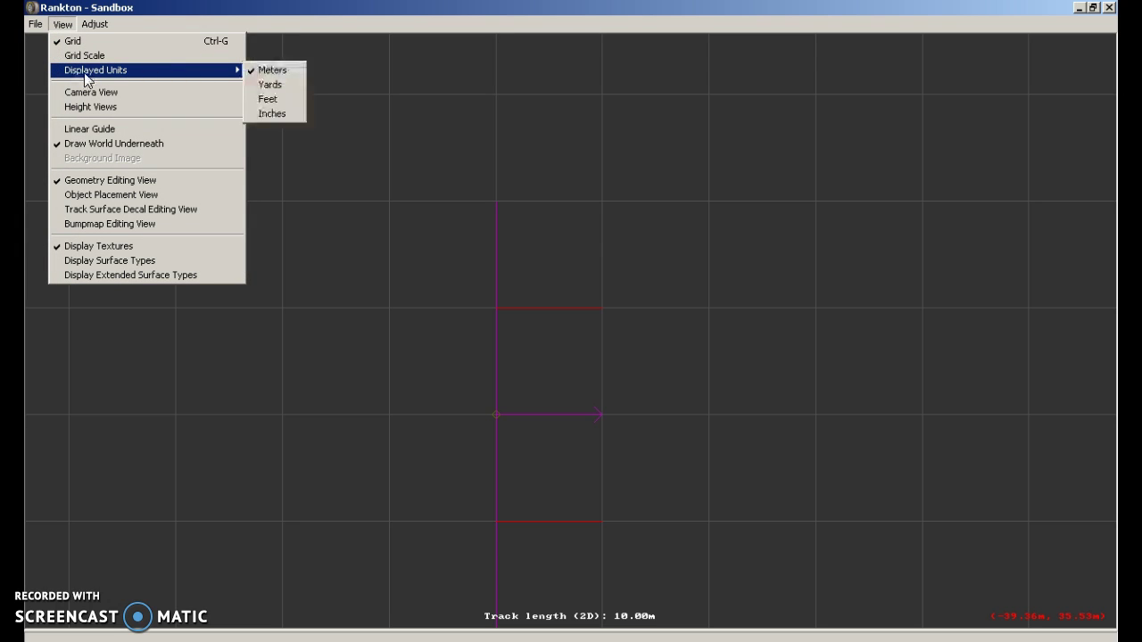
{"action": "left_click", "coordinate": [267, 101]}
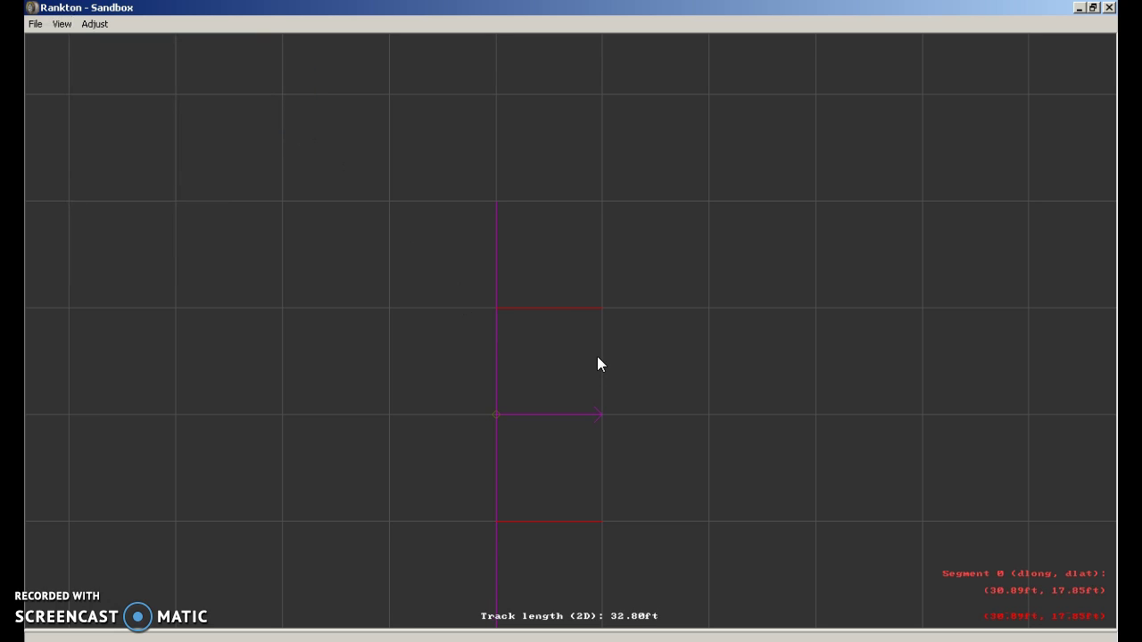
Drag both end vertices of the top cross-section out to 131.39ft
{"action": "left_click", "coordinate": [552, 310]}
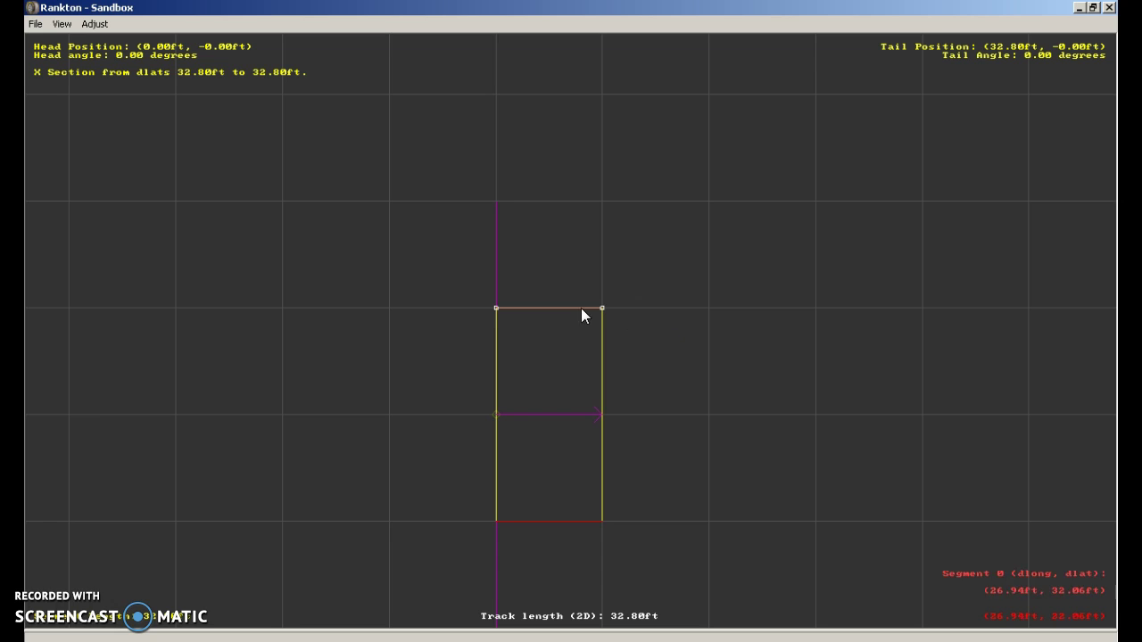
{"action": "left_click_drag", "start_coordinate": [603, 308], "coordinate": [561, 153]}
{"action": "right_click", "coordinate": [638, 206]}
{"action": "left_click", "coordinate": [599, 209]}
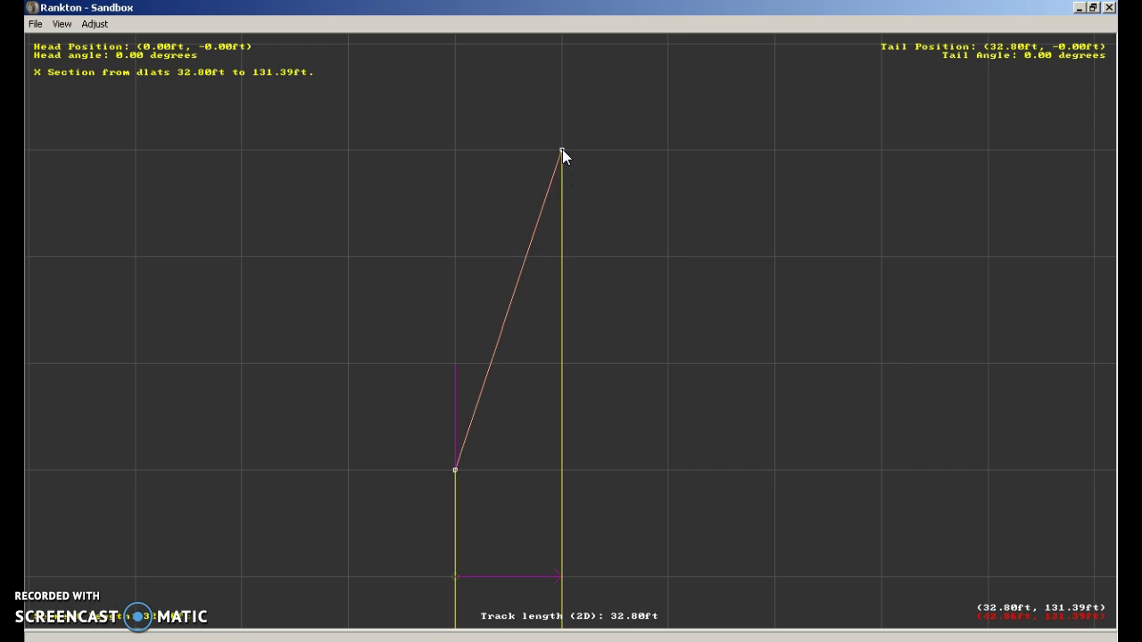
{"action": "left_click_drag", "start_coordinate": [453, 470], "coordinate": [455, 154]}
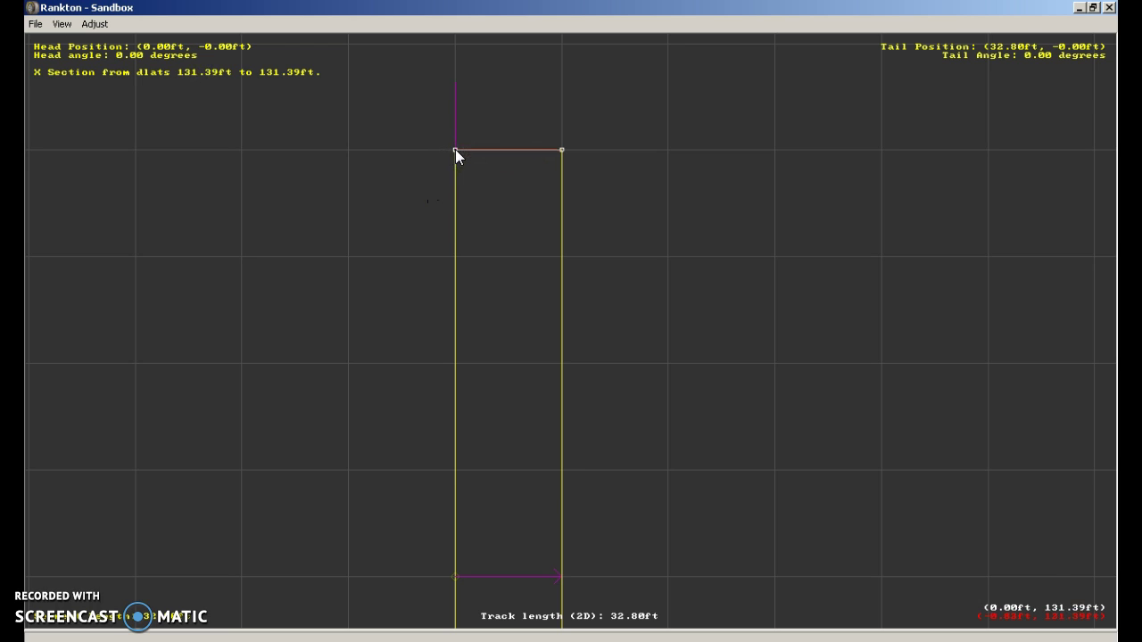
{"action": "scroll", "coordinate": [550, 489], "scroll_direction": "down", "scroll_amount": 5}
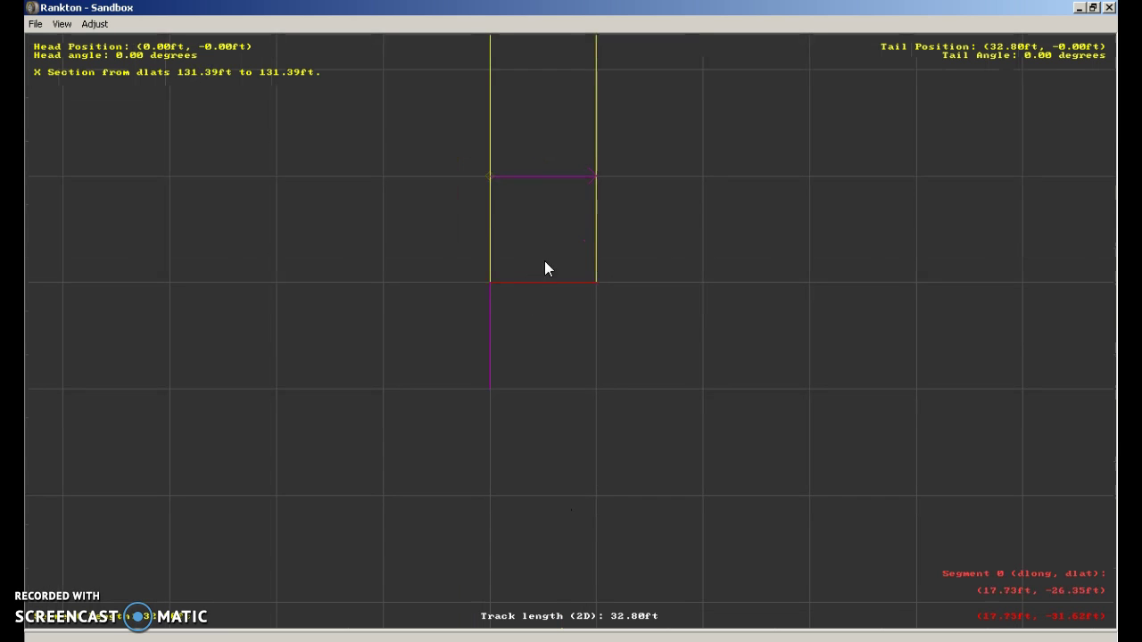
Drag both end vertices of the lower cross-section downward
{"action": "left_click", "coordinate": [580, 283]}
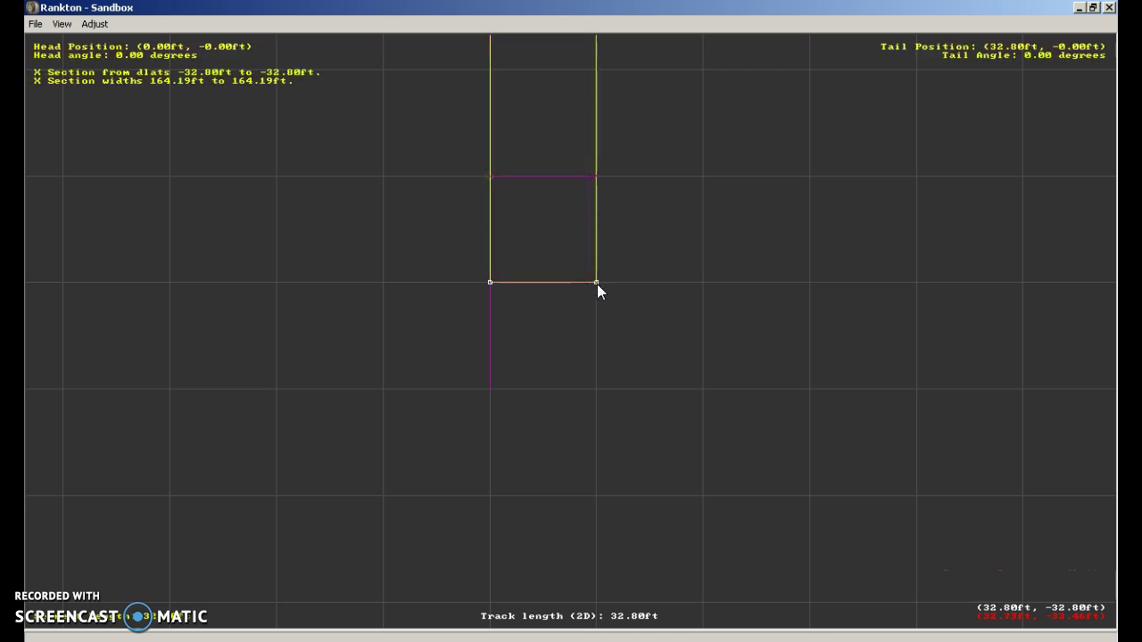
{"action": "left_click_drag", "start_coordinate": [597, 284], "coordinate": [615, 495]}
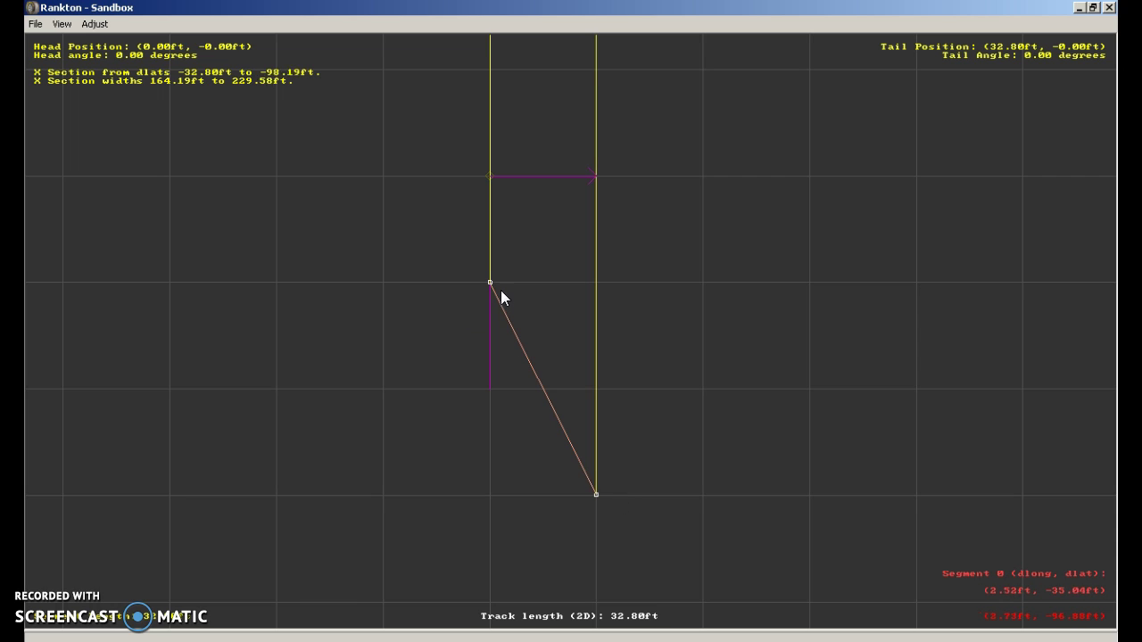
{"action": "left_click_drag", "start_coordinate": [491, 284], "coordinate": [487, 494]}
Nudge the upper end section's vertex slightly down
{"action": "scroll", "coordinate": [527, 375], "scroll_direction": "up", "scroll_amount": 5}
{"action": "scroll", "coordinate": [571, 223], "scroll_direction": "up", "scroll_amount": 3}
{"action": "left_click", "coordinate": [592, 347]}
{"action": "scroll", "coordinate": [601, 348], "scroll_direction": "up", "scroll_amount": 1}
{"action": "scroll", "coordinate": [602, 352], "scroll_direction": "up", "scroll_amount": 5}
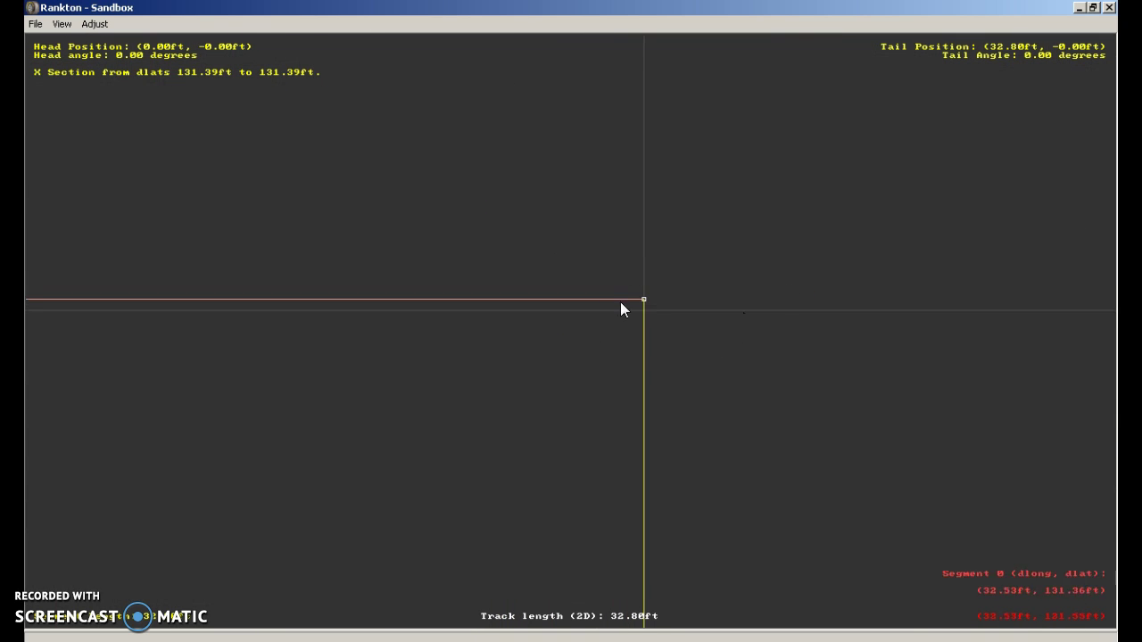
{"action": "mouse_move", "coordinate": [646, 300]}
{"action": "left_mouse_down"}
{"action": "mouse_move", "coordinate": [646, 311]}
{"action": "mouse_move", "coordinate": [211, 380]}
{"action": "mouse_move", "coordinate": [298, 277]}
{"action": "mouse_move", "coordinate": [282, 339]}
{"action": "mouse_move", "coordinate": [491, 266]}
{"action": "mouse_move", "coordinate": [492, 303]}
{"action": "left_mouse_up"}
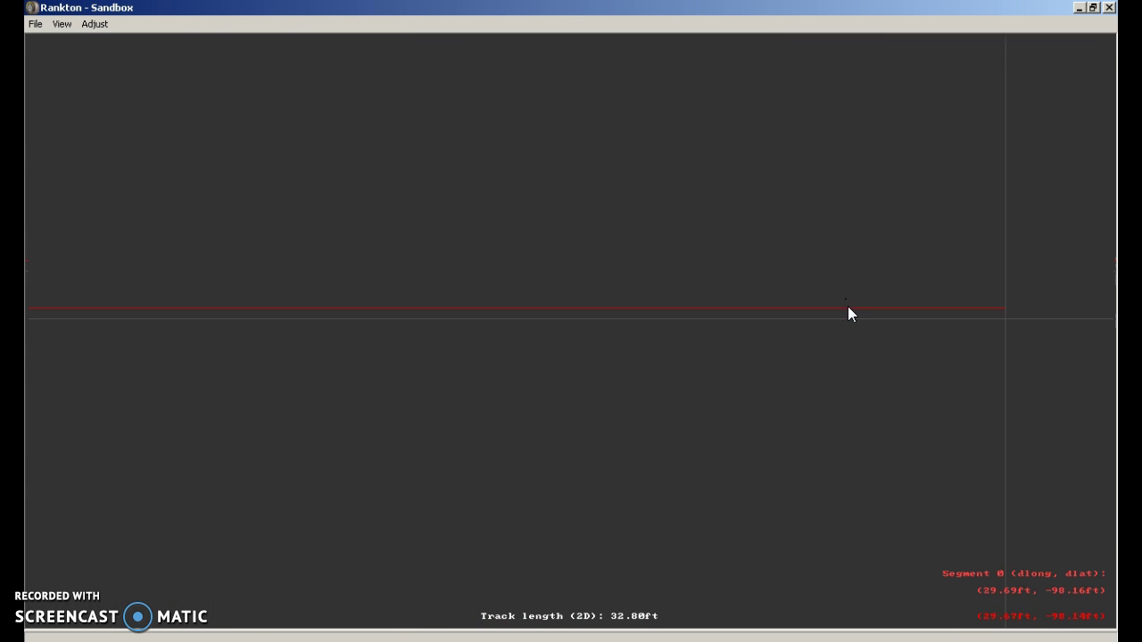
Level both lower cross-section ends at -98.40ft, then reselect the track segment
{"action": "left_click", "coordinate": [848, 308]}
{"action": "left_click_drag", "start_coordinate": [1006, 308], "coordinate": [1008, 318]}
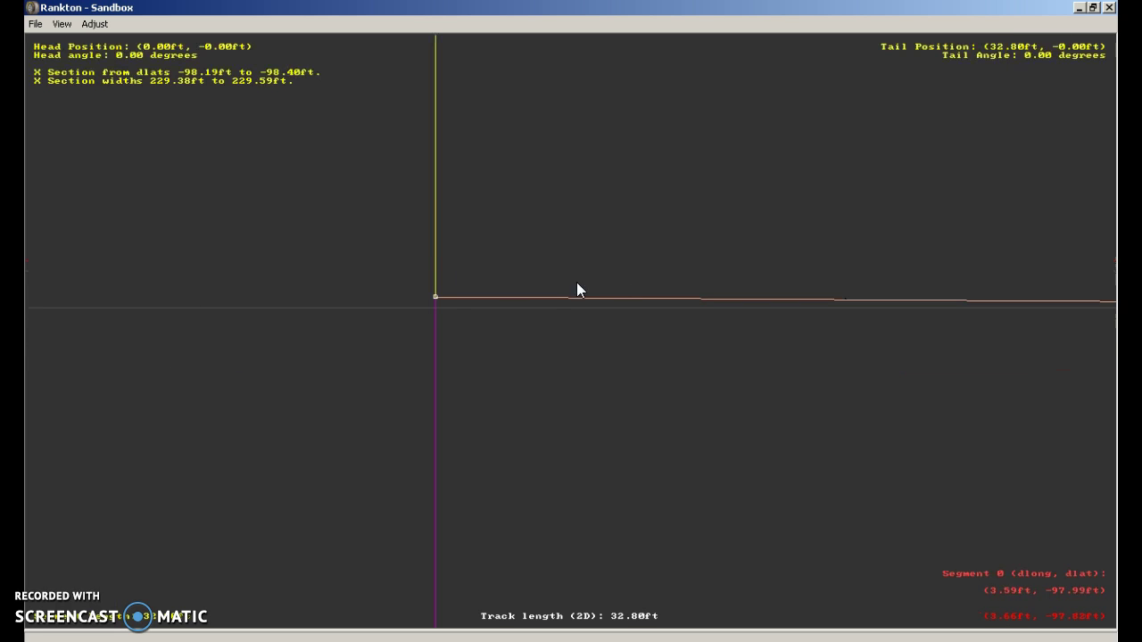
{"action": "left_click_drag", "start_coordinate": [436, 298], "coordinate": [438, 308]}
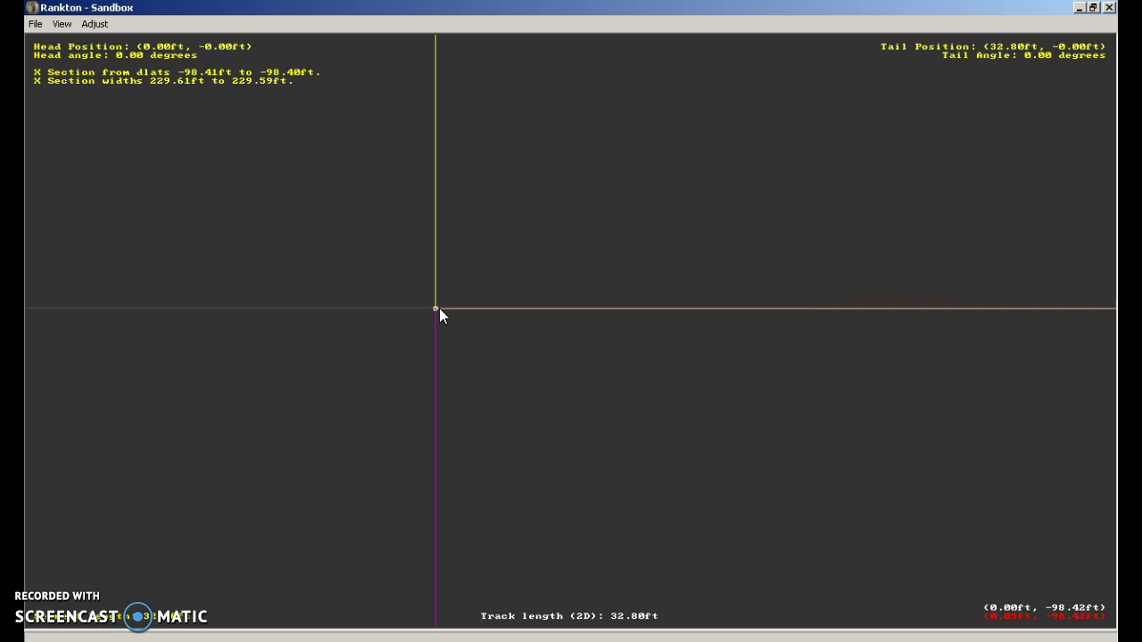
{"action": "left_click", "coordinate": [265, 294]}
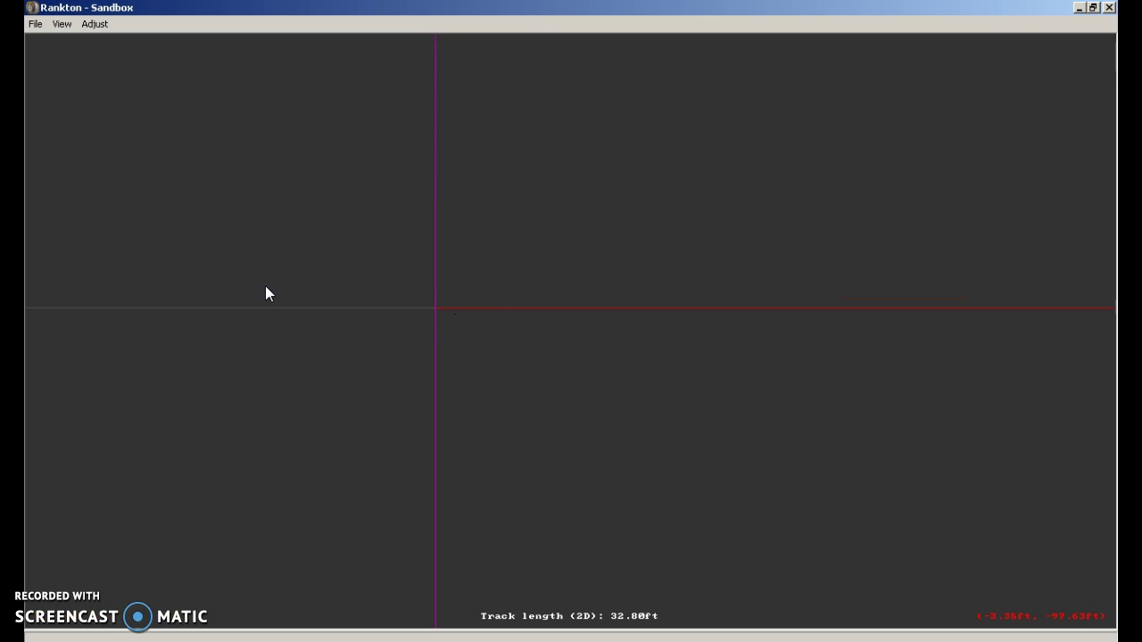
{"action": "left_click", "coordinate": [738, 299]}
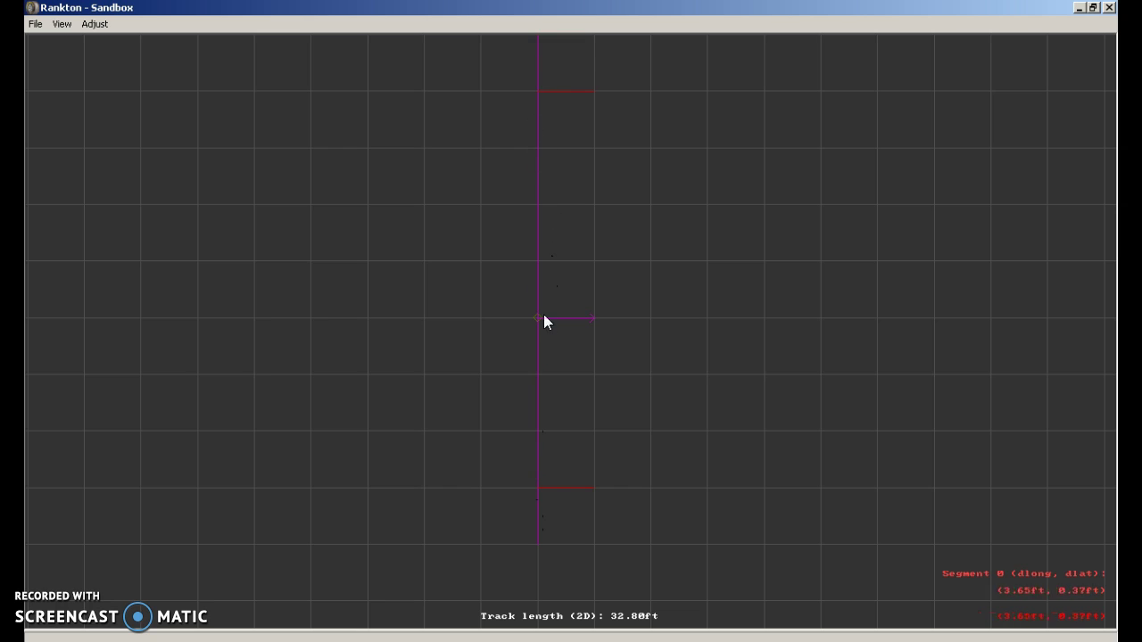
{"action": "left_click", "coordinate": [565, 432]}
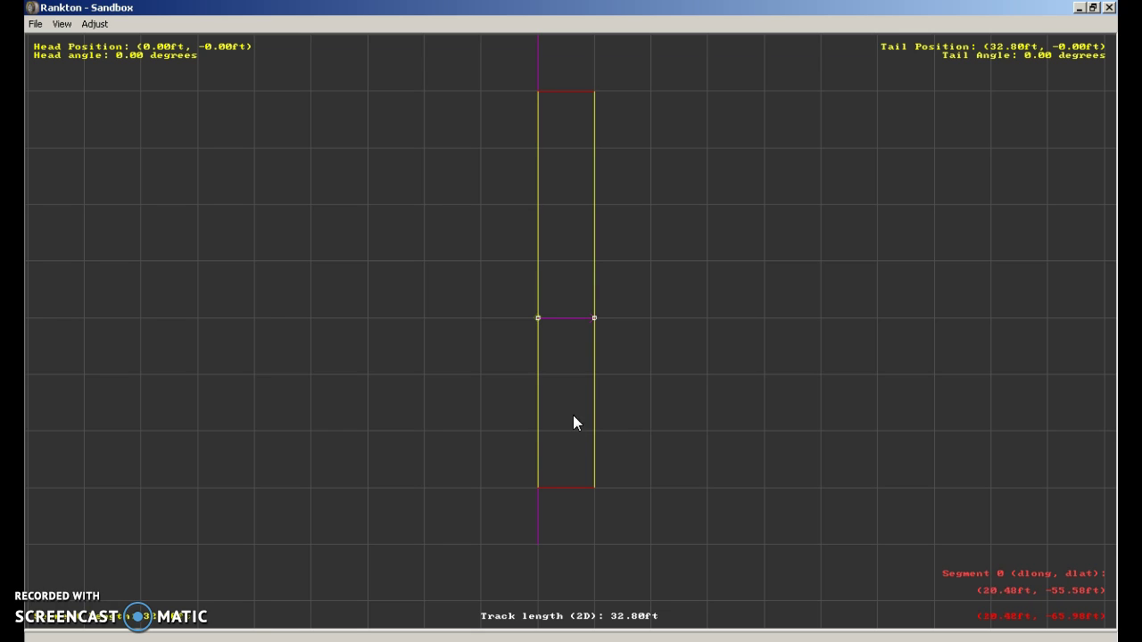
Insert an F section and lower both its ends level to -94.51ft
{"action": "right_click", "coordinate": [561, 463]}
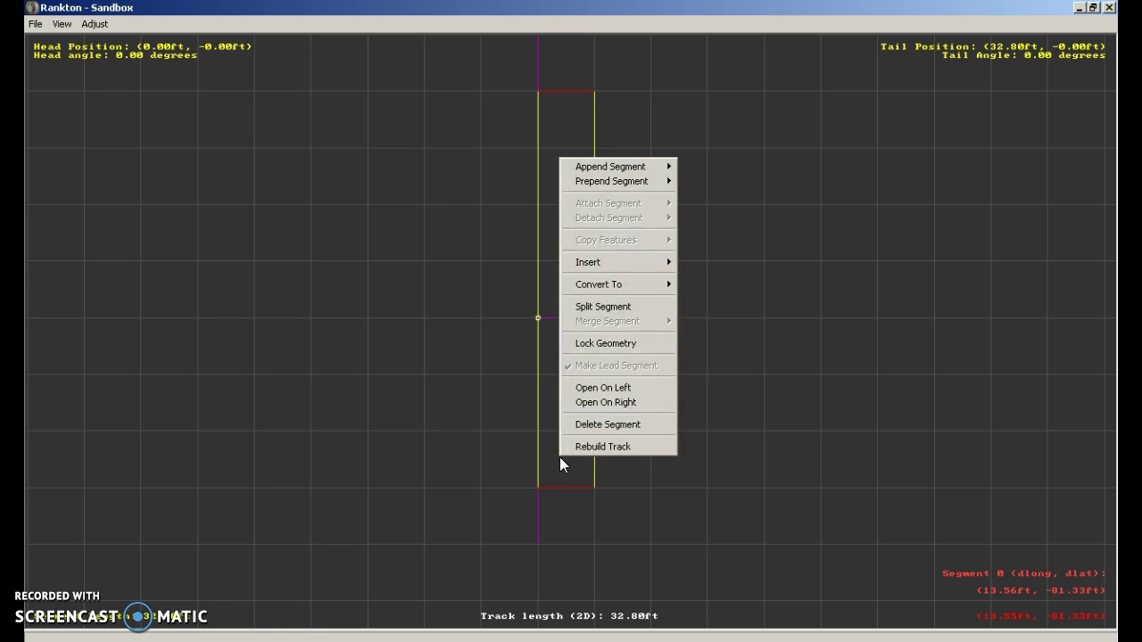
{"action": "mouse_move", "coordinate": [610, 271]}
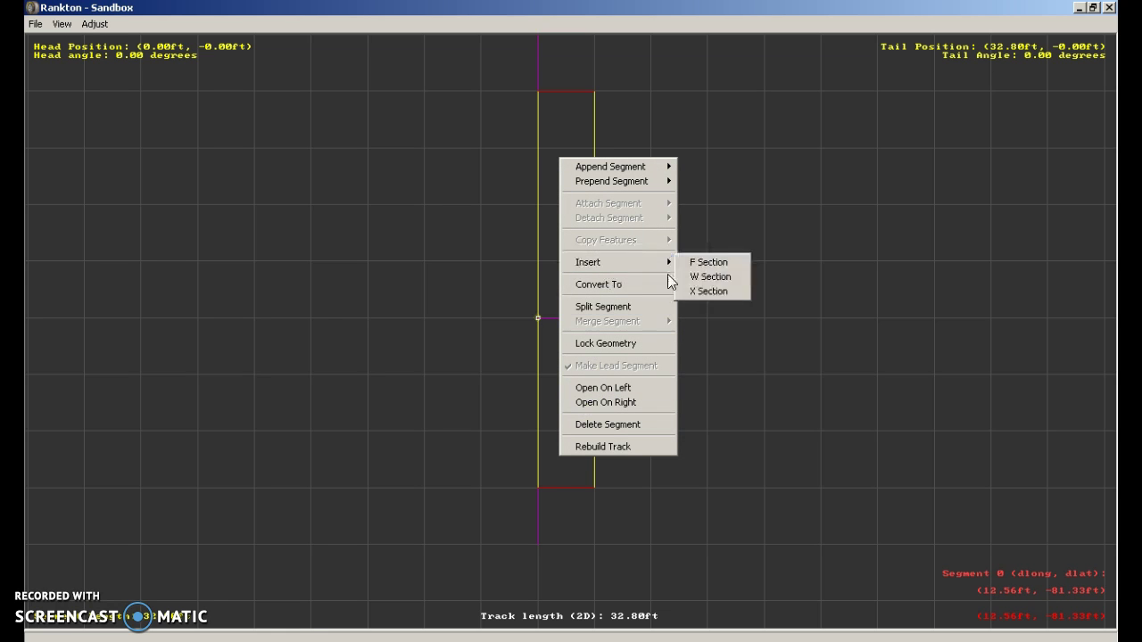
{"action": "left_click", "coordinate": [721, 265]}
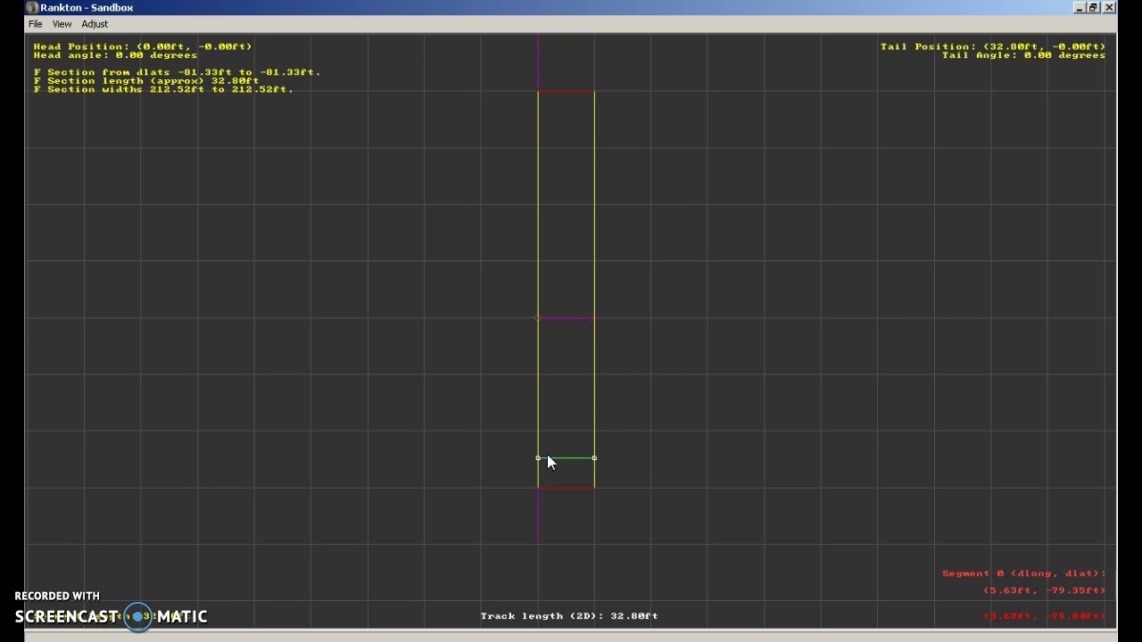
{"action": "scroll", "coordinate": [548, 454], "scroll_direction": "up", "scroll_amount": 6}
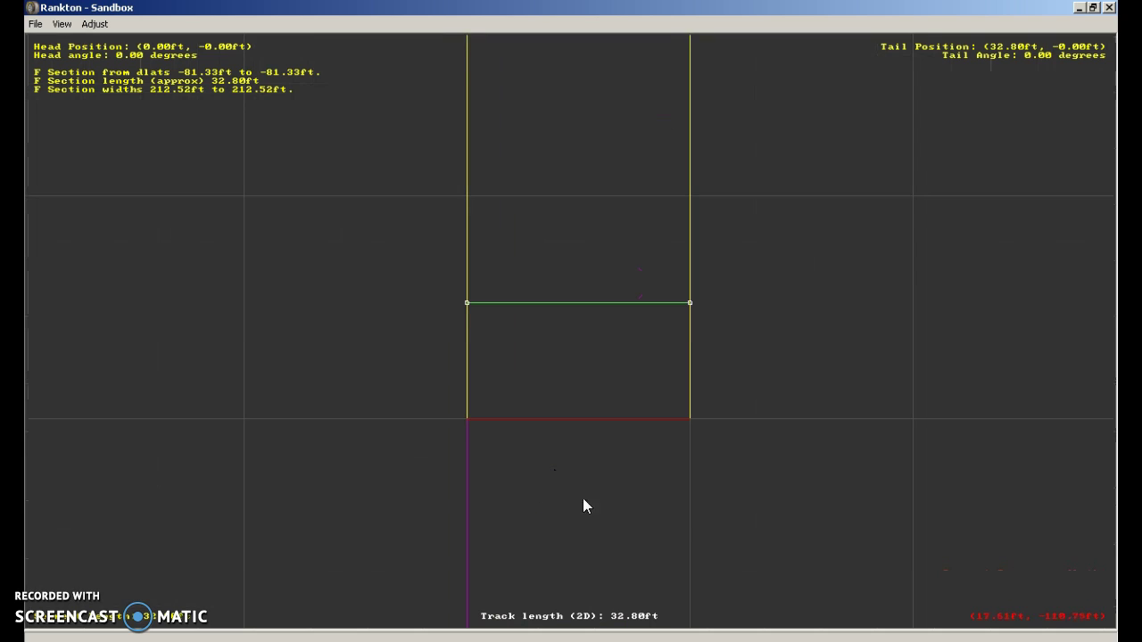
{"action": "left_click_drag", "start_coordinate": [469, 303], "coordinate": [487, 392]}
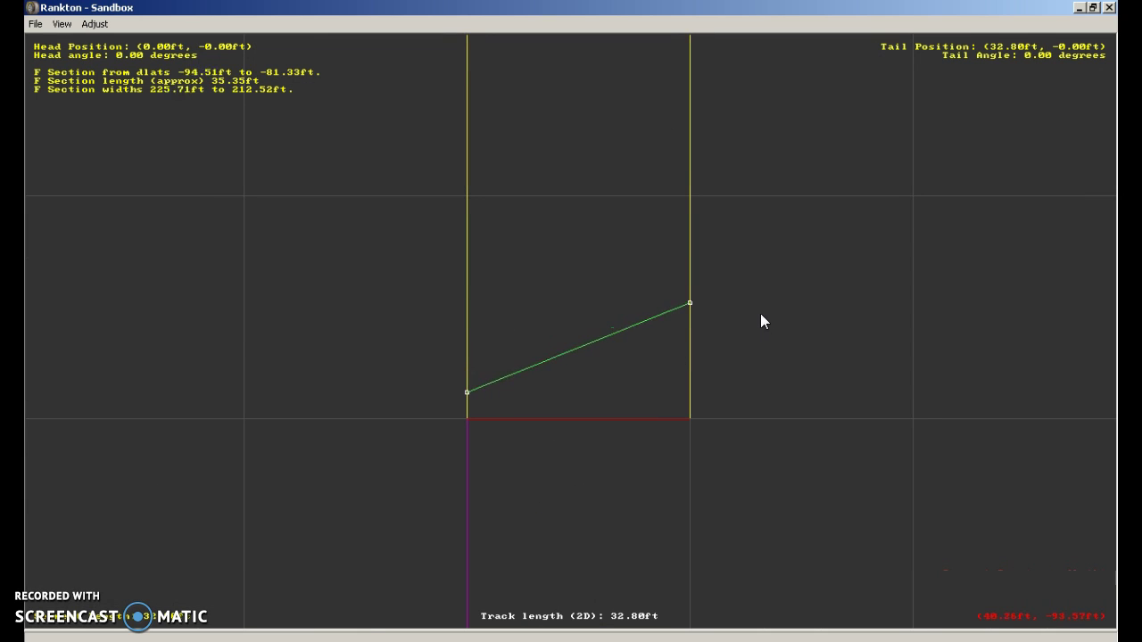
{"action": "left_click_drag", "start_coordinate": [696, 301], "coordinate": [692, 392]}
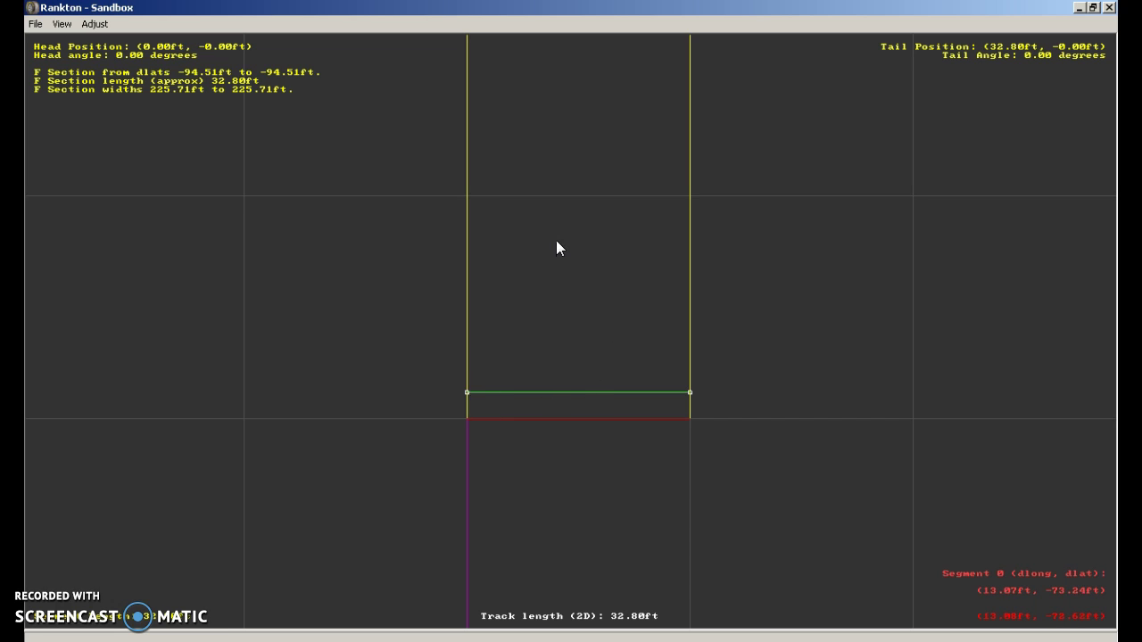
{"action": "scroll", "coordinate": [556, 243], "scroll_direction": "down", "scroll_amount": 4}
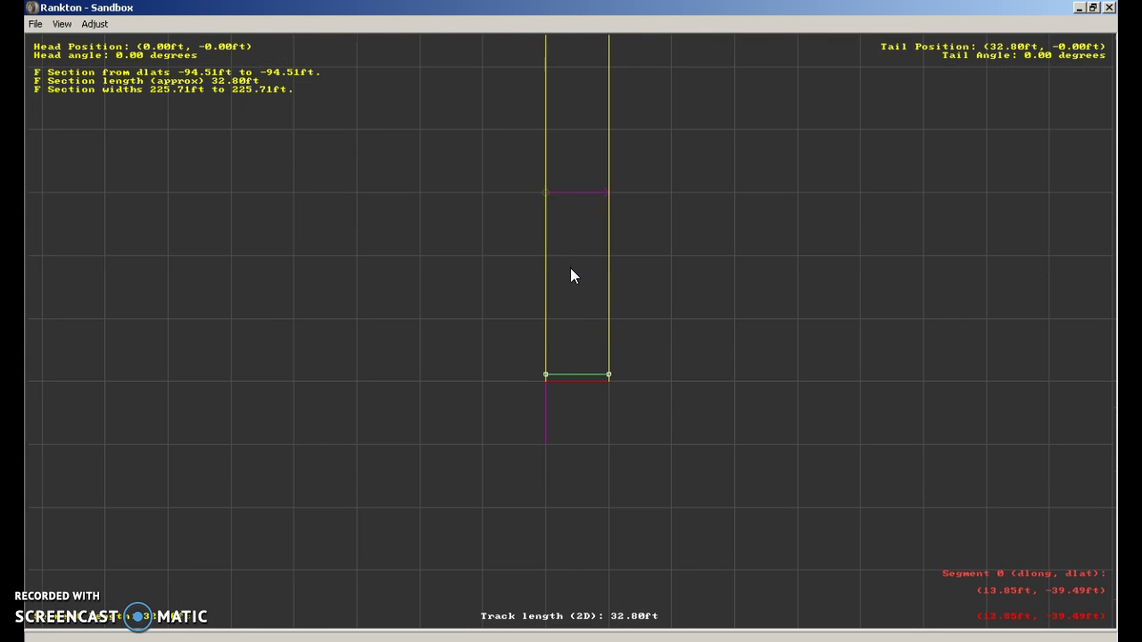
Insert another F section and raise both of its head corners
{"action": "right_click", "coordinate": [571, 260]}
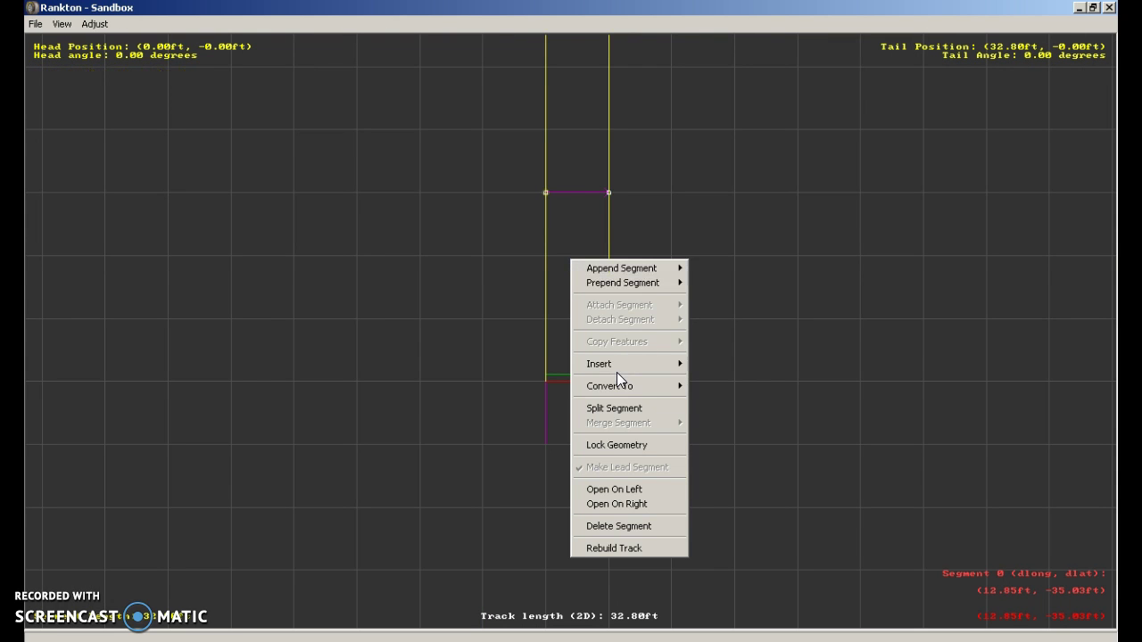
{"action": "mouse_move", "coordinate": [612, 368]}
{"action": "left_click", "coordinate": [729, 366]}
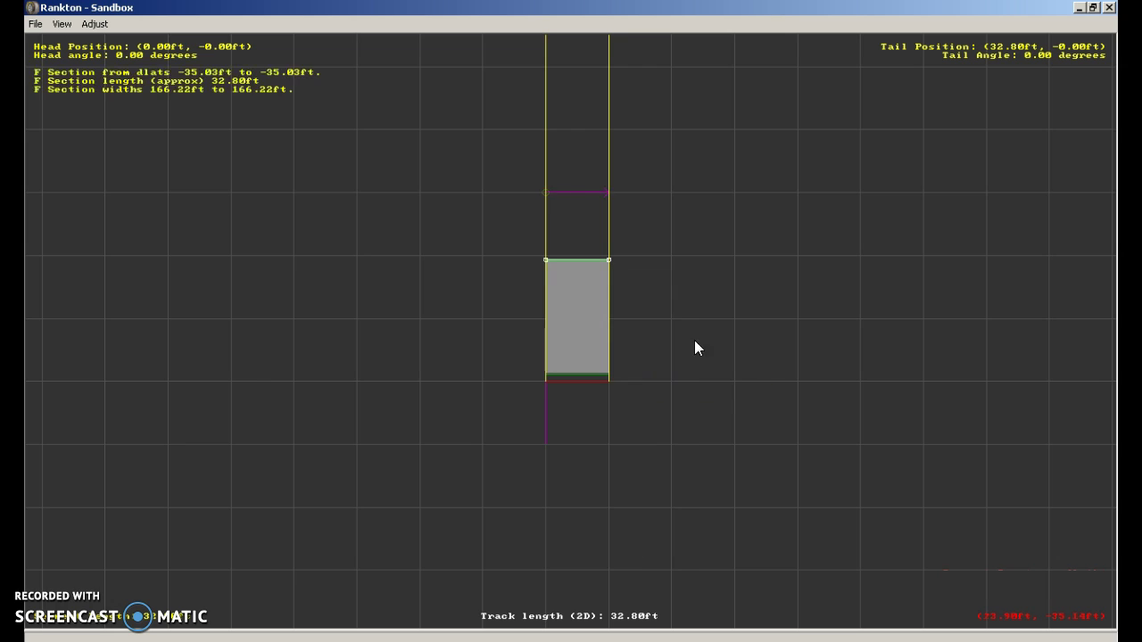
{"action": "scroll", "coordinate": [553, 252], "scroll_direction": "up", "scroll_amount": 1}
{"action": "scroll", "coordinate": [555, 249], "scroll_direction": "up", "scroll_amount": 5}
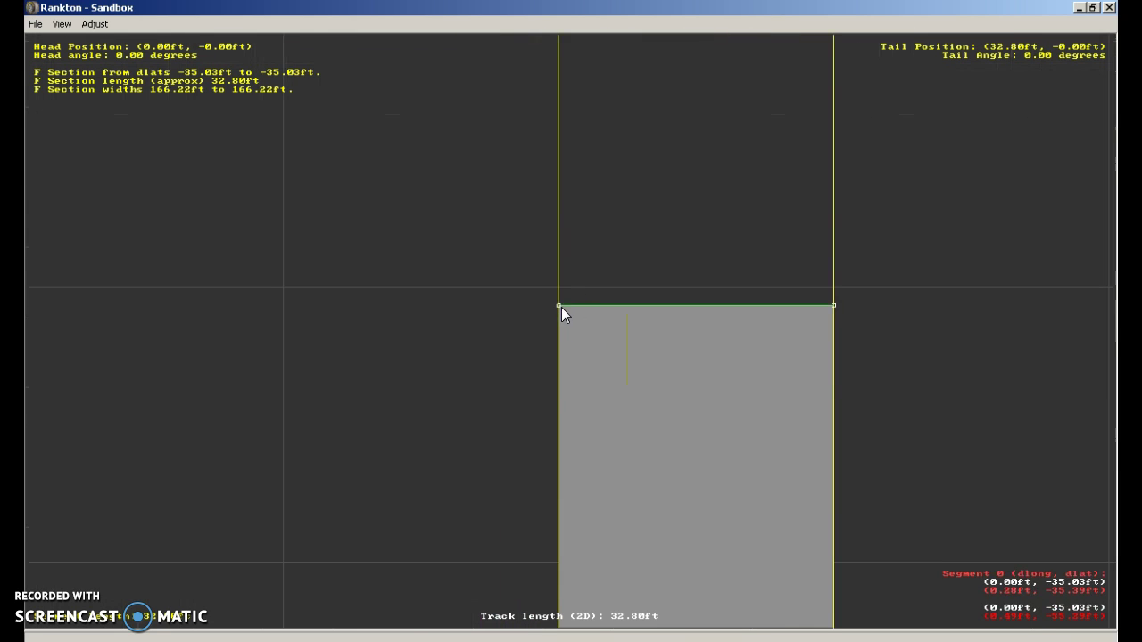
{"action": "left_click_drag", "start_coordinate": [558, 307], "coordinate": [561, 287]}
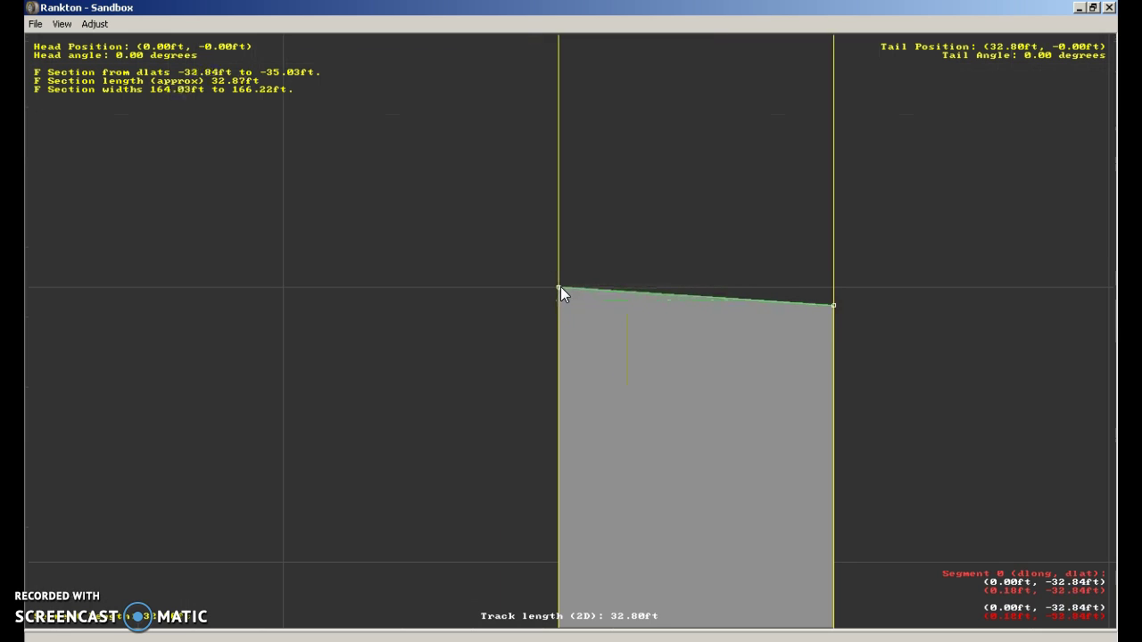
{"action": "left_click_drag", "start_coordinate": [834, 308], "coordinate": [835, 286]}
Fine-tune both head corners so each dlat reads -32.81 ft
{"action": "scroll", "coordinate": [683, 268], "scroll_direction": "up", "scroll_amount": 10}
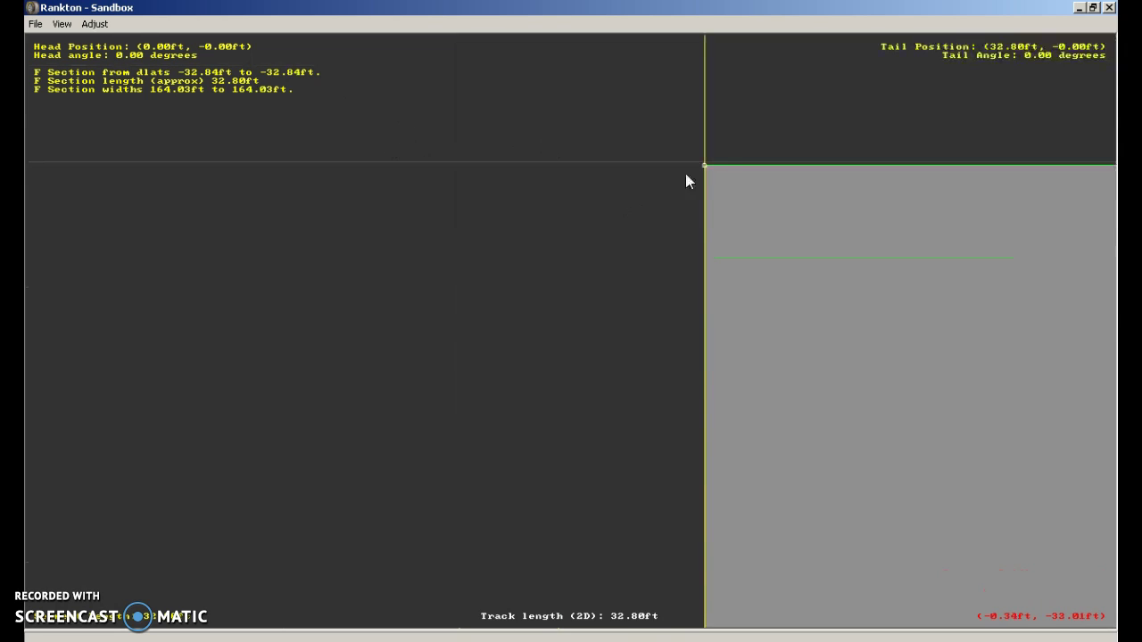
{"action": "scroll", "coordinate": [767, 178], "scroll_direction": "up", "scroll_amount": 3}
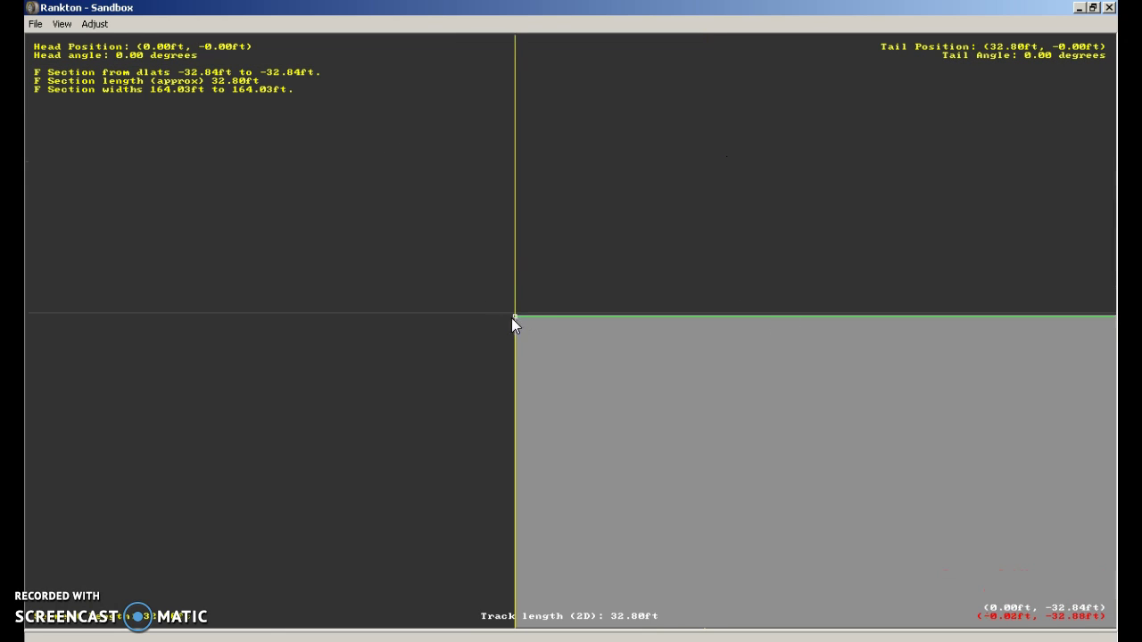
{"action": "left_click_drag", "start_coordinate": [513, 317], "coordinate": [512, 313]}
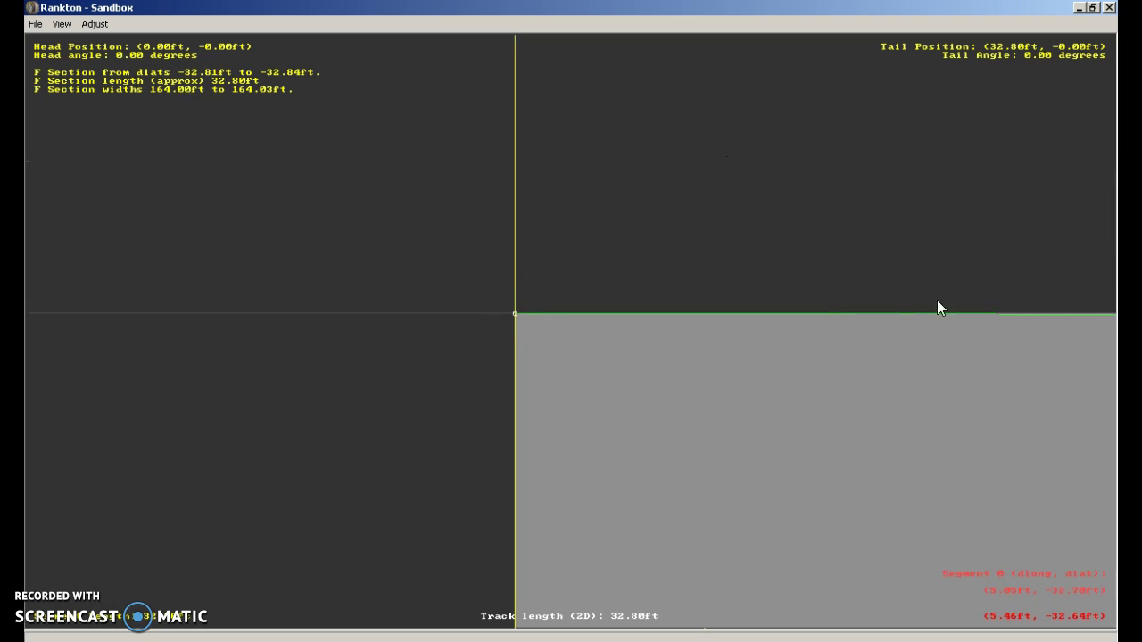
{"action": "key", "text": "Right"}
{"action": "key", "text": "Right"}
{"action": "key", "text": "Right"}
{"action": "key", "text": "Right"}
{"action": "key", "text": "Right"}
{"action": "key", "text": "Right"}
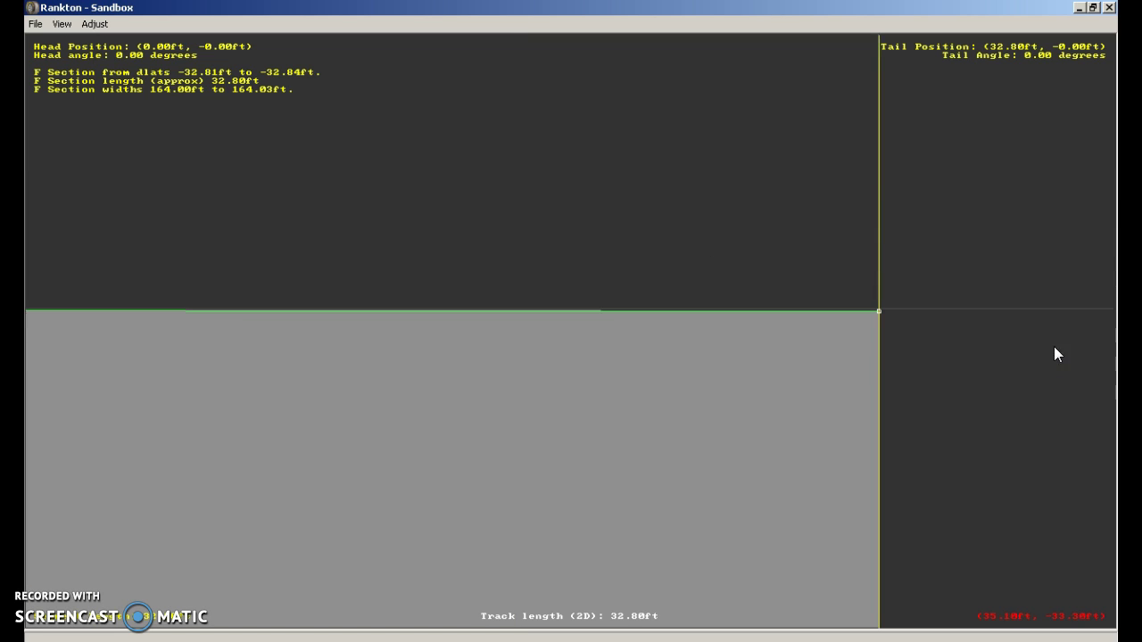
{"action": "left_click_drag", "start_coordinate": [880, 312], "coordinate": [881, 308]}
{"action": "key", "text": "Left"}
{"action": "key", "text": "Up"}
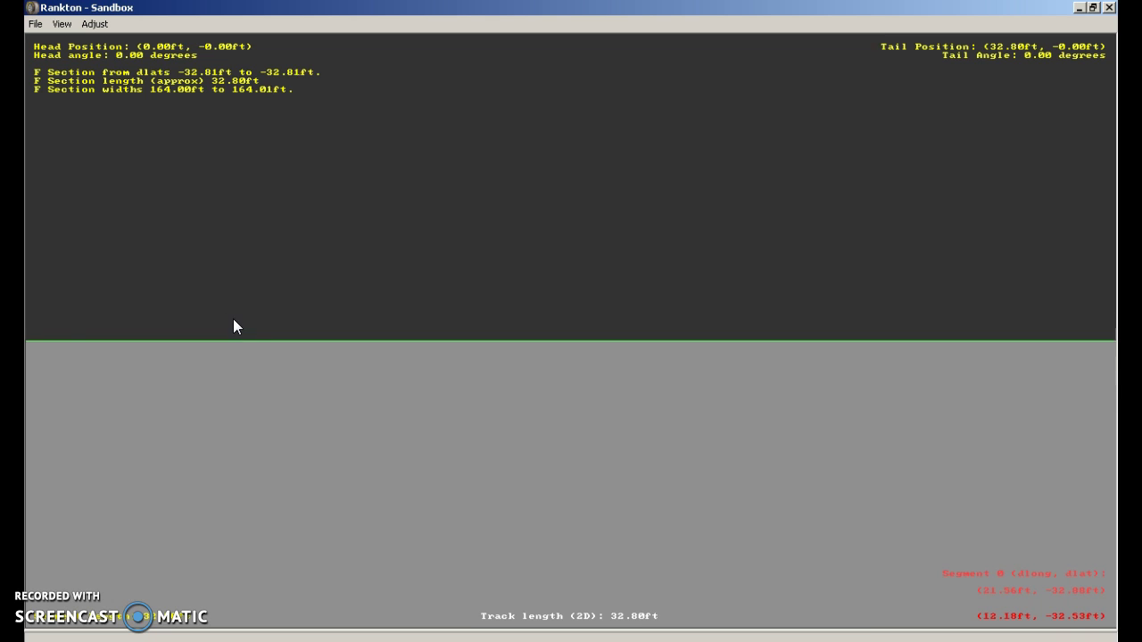
{"action": "scroll", "coordinate": [250, 315], "scroll_direction": "down", "scroll_amount": 5}
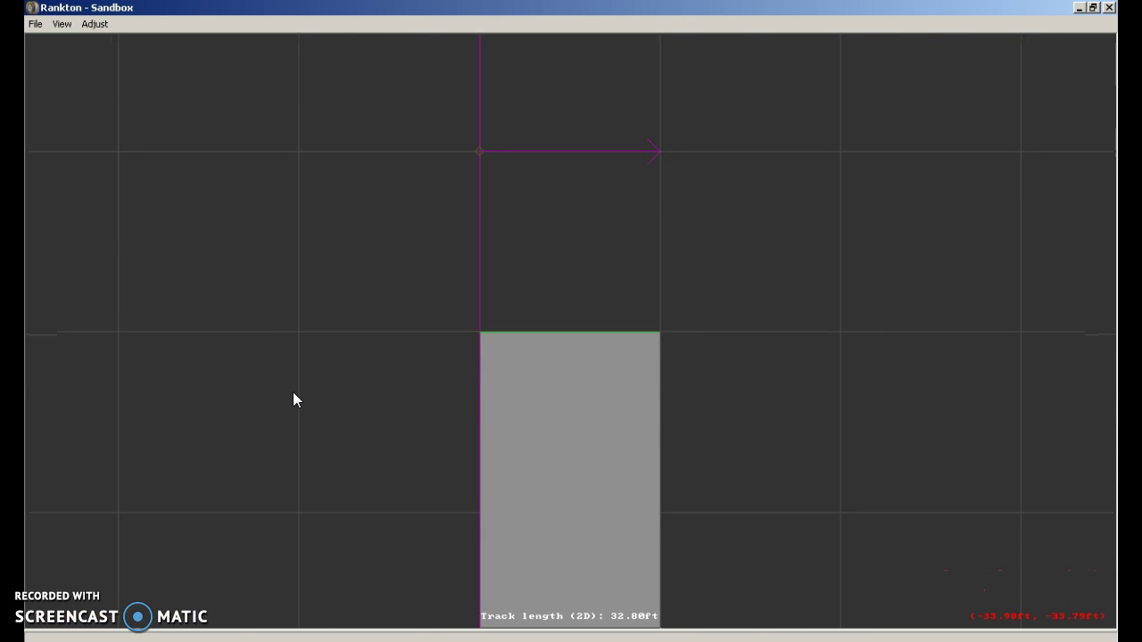
Recentre the view and select the grey F section at -94.51ft to show its properties
{"action": "middle_click_drag", "start_coordinate": [294, 398], "coordinate": [367, 355]}
{"action": "mouse_move", "coordinate": [646, 389]}
{"action": "middle_mouse_down"}
{"action": "mouse_move", "coordinate": [677, 400]}
{"action": "mouse_move", "coordinate": [639, 390]}
{"action": "middle_mouse_up"}
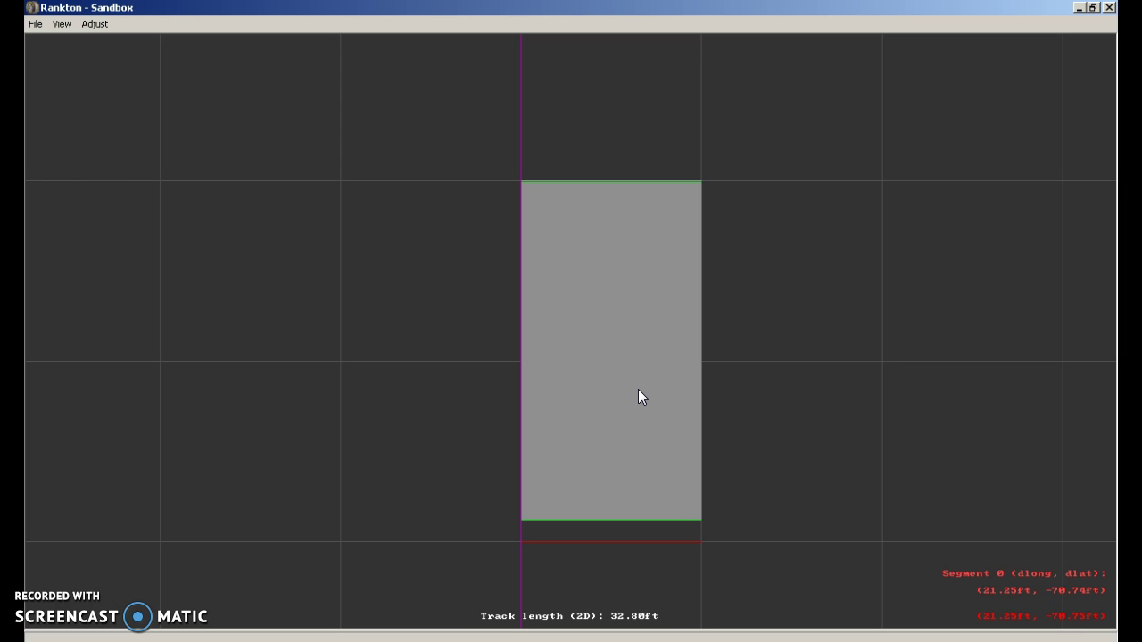
{"action": "middle_click_drag", "start_coordinate": [644, 286], "coordinate": [580, 334]}
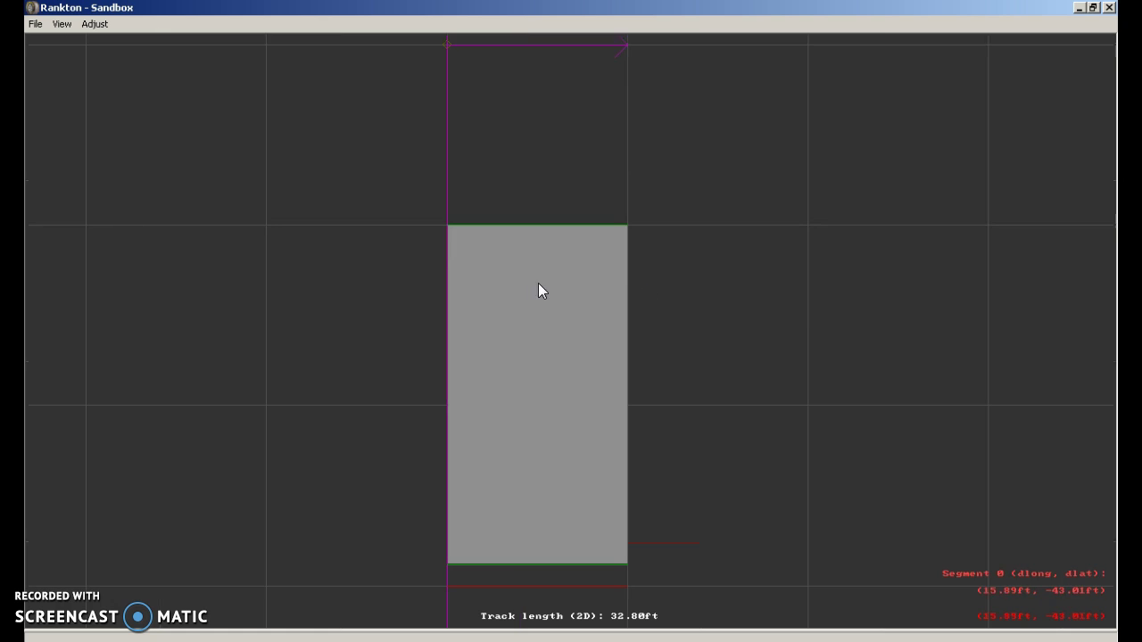
{"action": "left_click", "coordinate": [593, 564]}
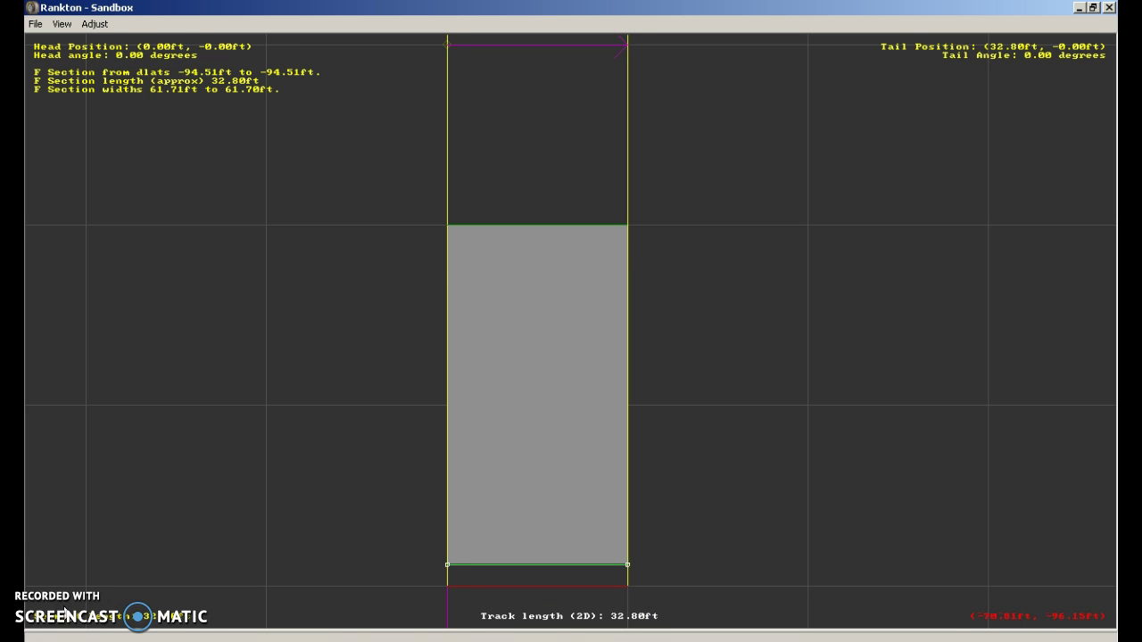
{"action": "mouse_move", "coordinate": [562, 641]}
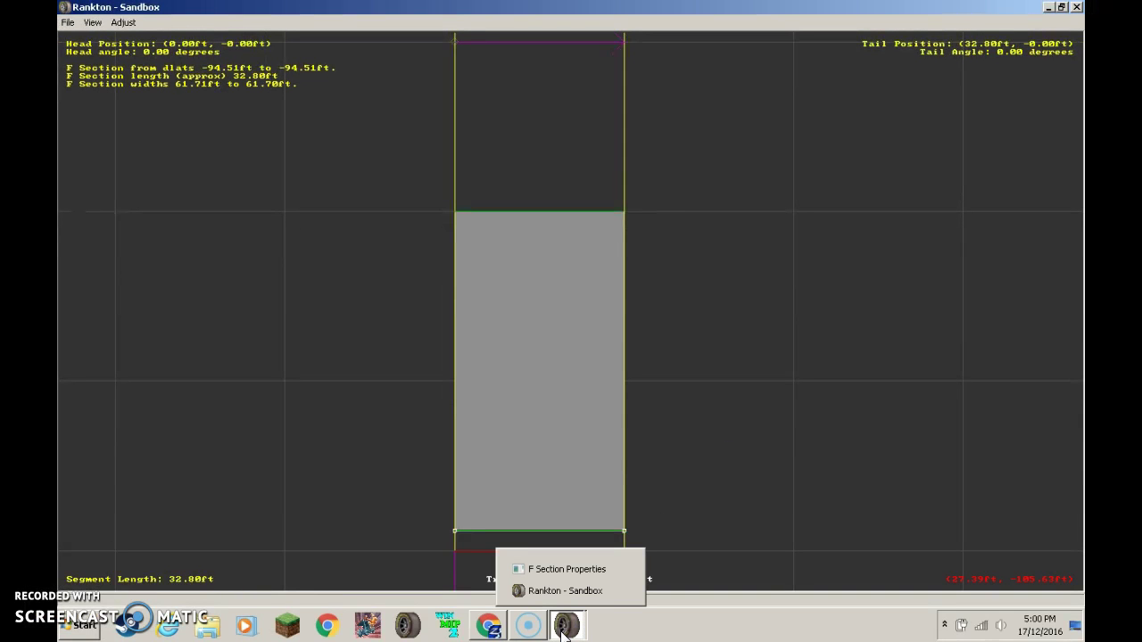
Unlock the section's materials and set Grass with a Racing Surface type
{"action": "left_click", "coordinate": [565, 569]}
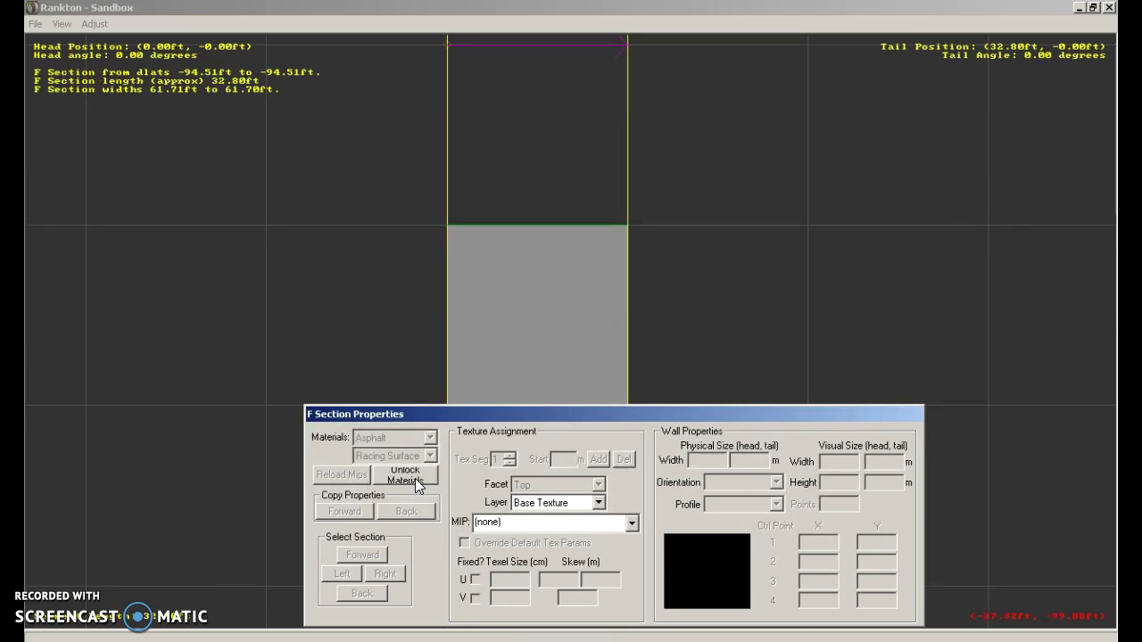
{"action": "left_click", "coordinate": [416, 480]}
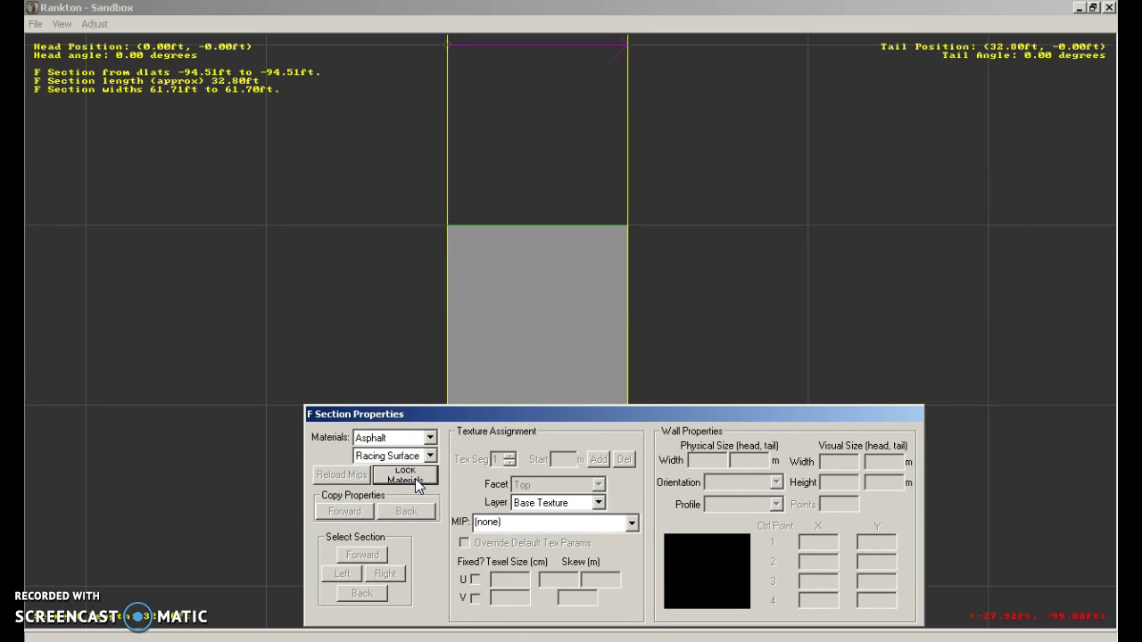
{"action": "left_click", "coordinate": [401, 438]}
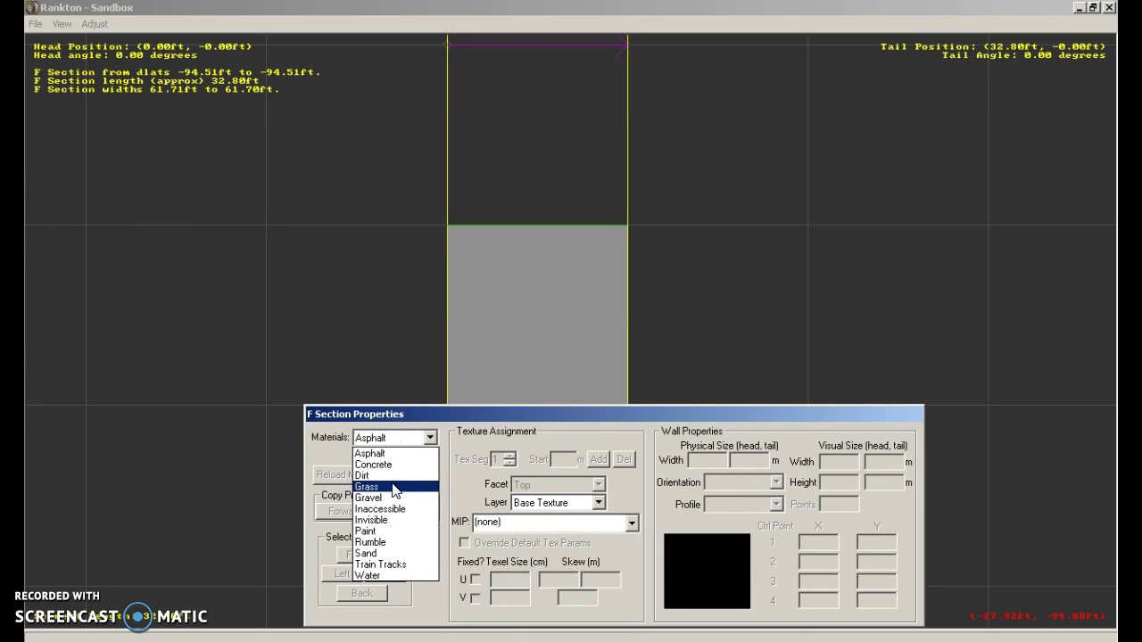
{"action": "left_click", "coordinate": [395, 486]}
{"action": "left_click", "coordinate": [401, 457]}
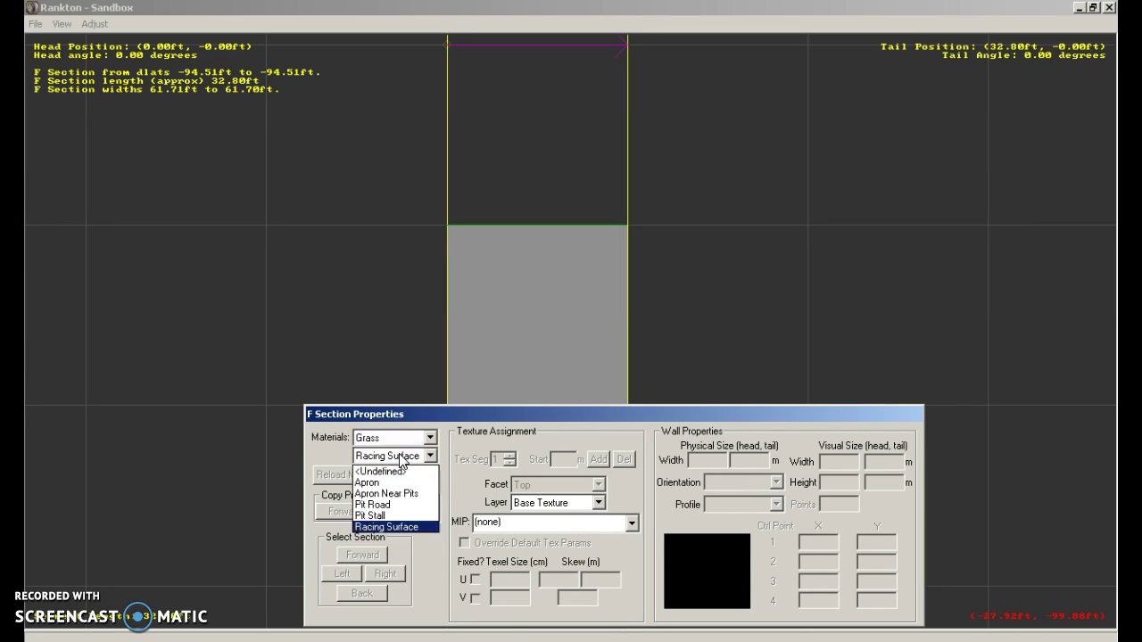
{"action": "left_click", "coordinate": [392, 526]}
Set the section's texture to grass_01.mip
{"action": "left_click", "coordinate": [539, 523]}
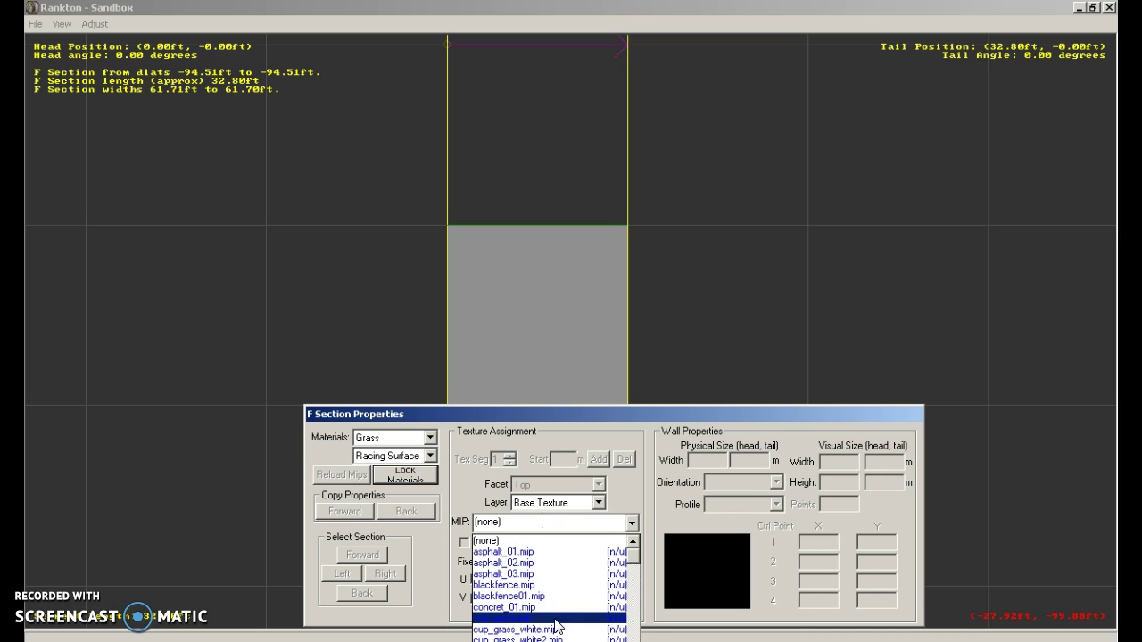
{"action": "scroll", "coordinate": [545, 593], "scroll_direction": "down", "scroll_amount": 2}
{"action": "left_click", "coordinate": [540, 553]}
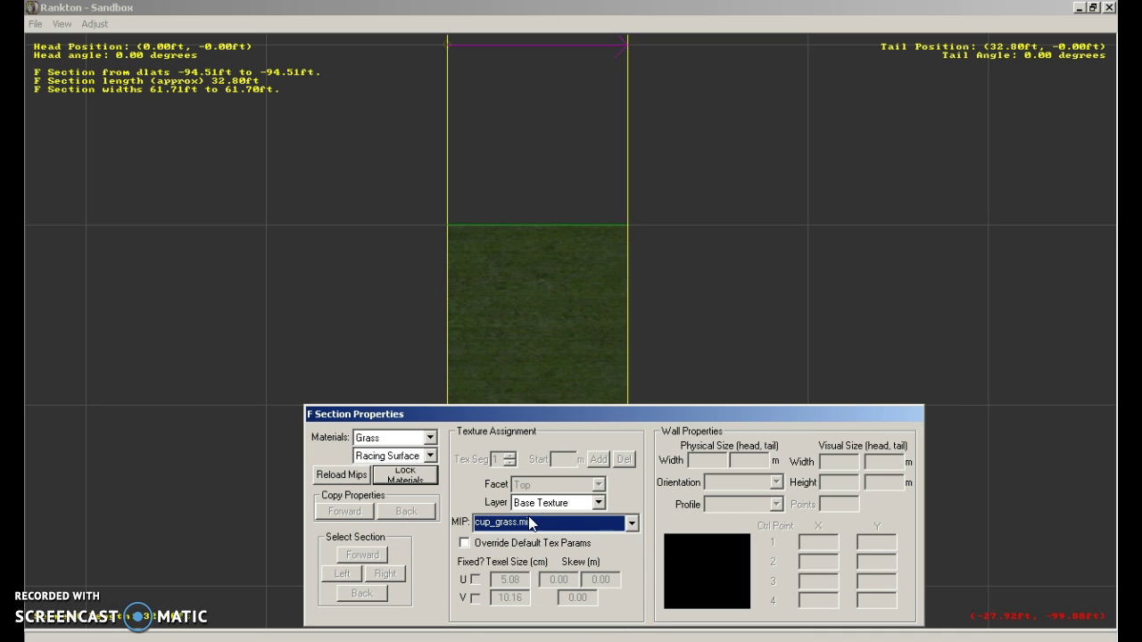
{"action": "left_click", "coordinate": [534, 522]}
{"action": "scroll", "coordinate": [539, 589], "scroll_direction": "down", "scroll_amount": 3}
{"action": "scroll", "coordinate": [538, 593], "scroll_direction": "up", "scroll_amount": 4}
{"action": "scroll", "coordinate": [533, 602], "scroll_direction": "down", "scroll_amount": 3}
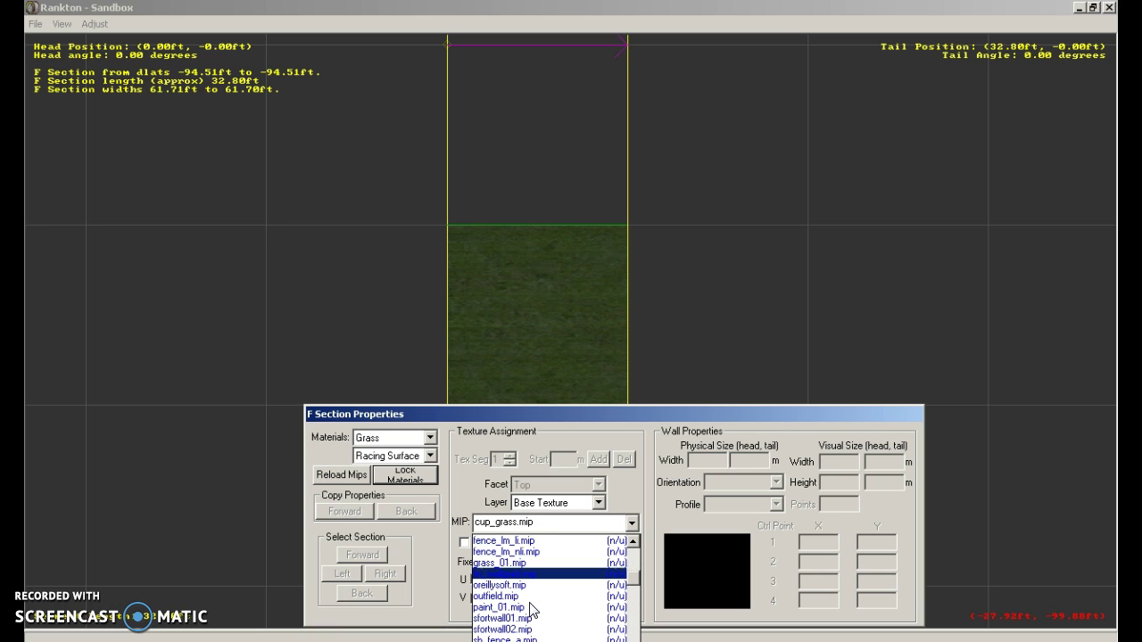
{"action": "scroll", "coordinate": [542, 597], "scroll_direction": "down", "scroll_amount": 1}
{"action": "scroll", "coordinate": [526, 596], "scroll_direction": "up", "scroll_amount": 1}
{"action": "scroll", "coordinate": [521, 593], "scroll_direction": "up", "scroll_amount": 1}
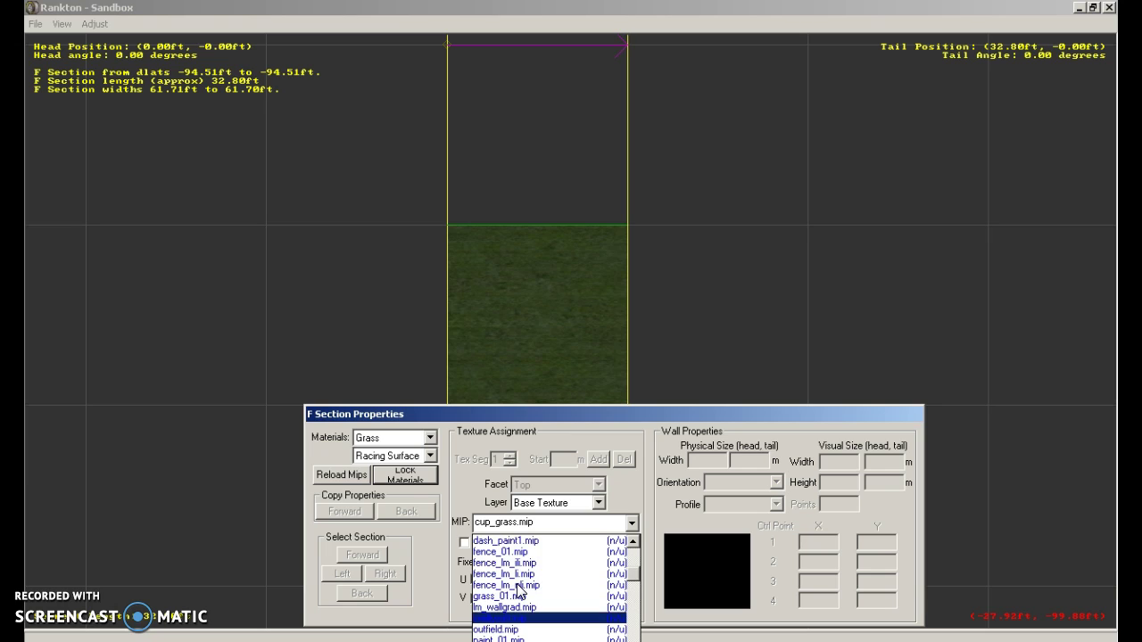
{"action": "left_click", "coordinate": [522, 599]}
{"action": "left_click", "coordinate": [522, 525]}
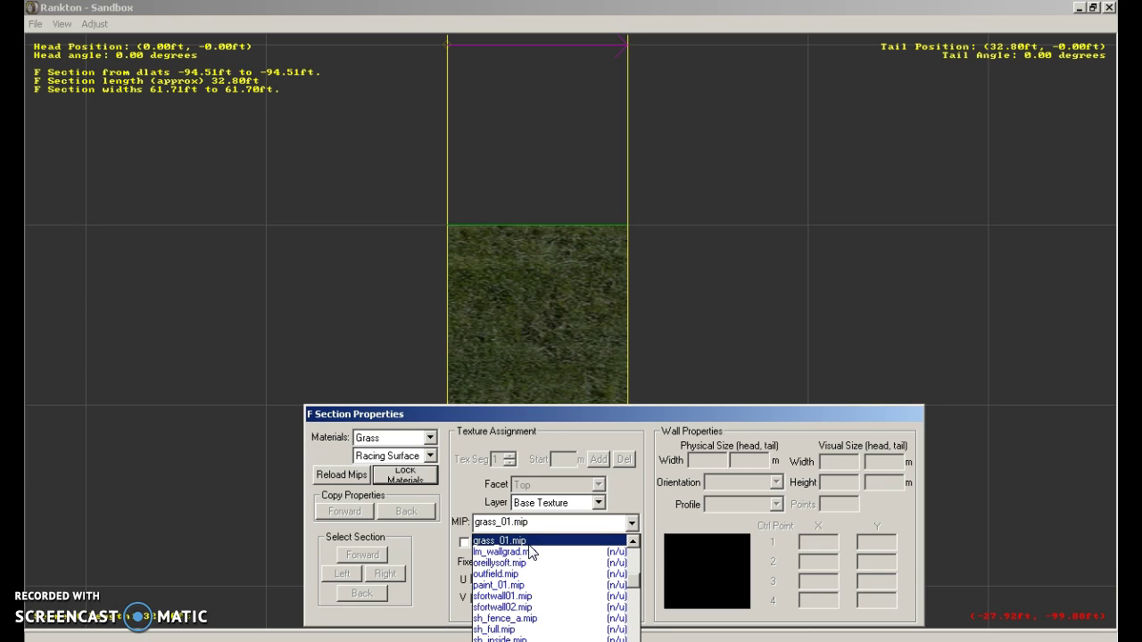
{"action": "left_click", "coordinate": [527, 544]}
Override the default texture parameters with texel size U 1 and V 4
{"action": "left_click", "coordinate": [488, 546]}
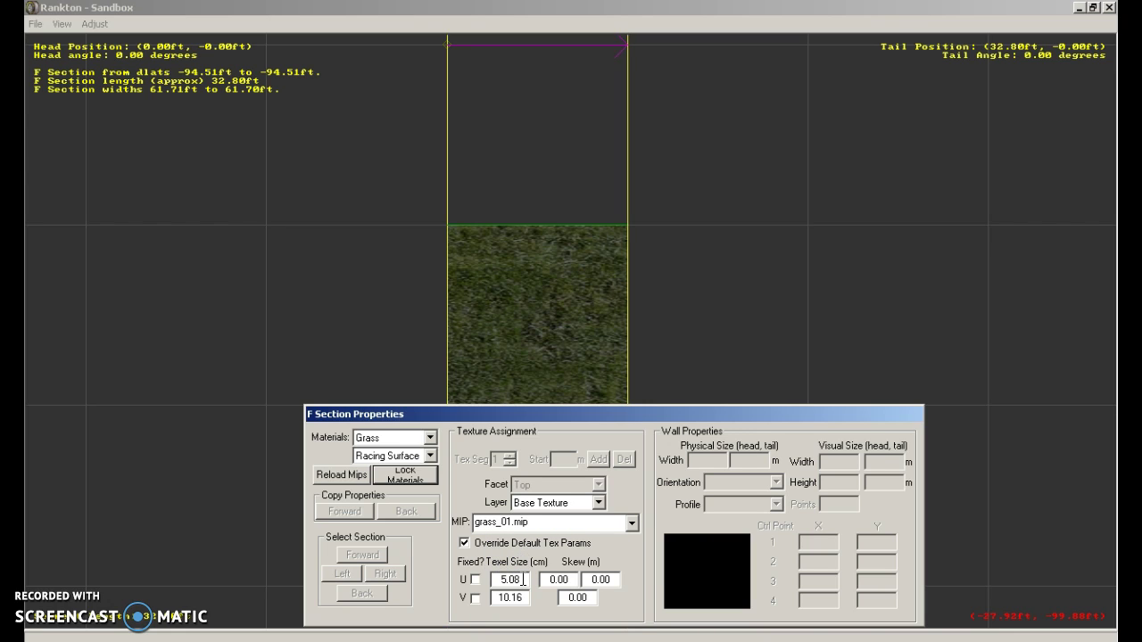
{"action": "double_click", "coordinate": [518, 579]}
{"action": "type", "text": "1"}
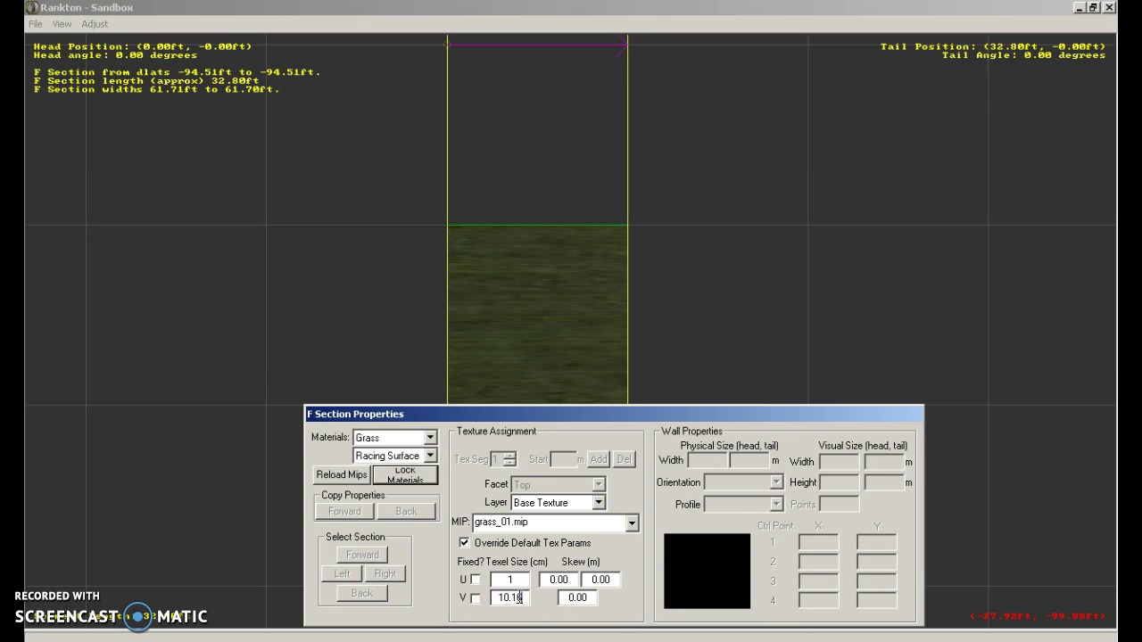
{"action": "double_click", "coordinate": [497, 597]}
{"action": "type", "text": "4"}
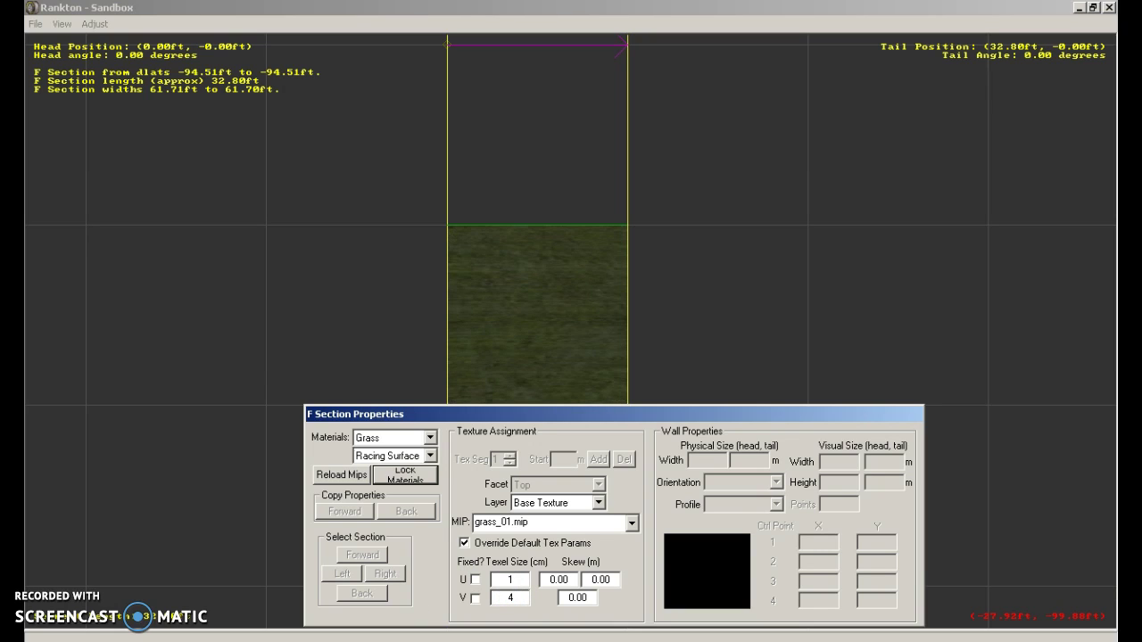
{"action": "left_click", "coordinate": [387, 272]}
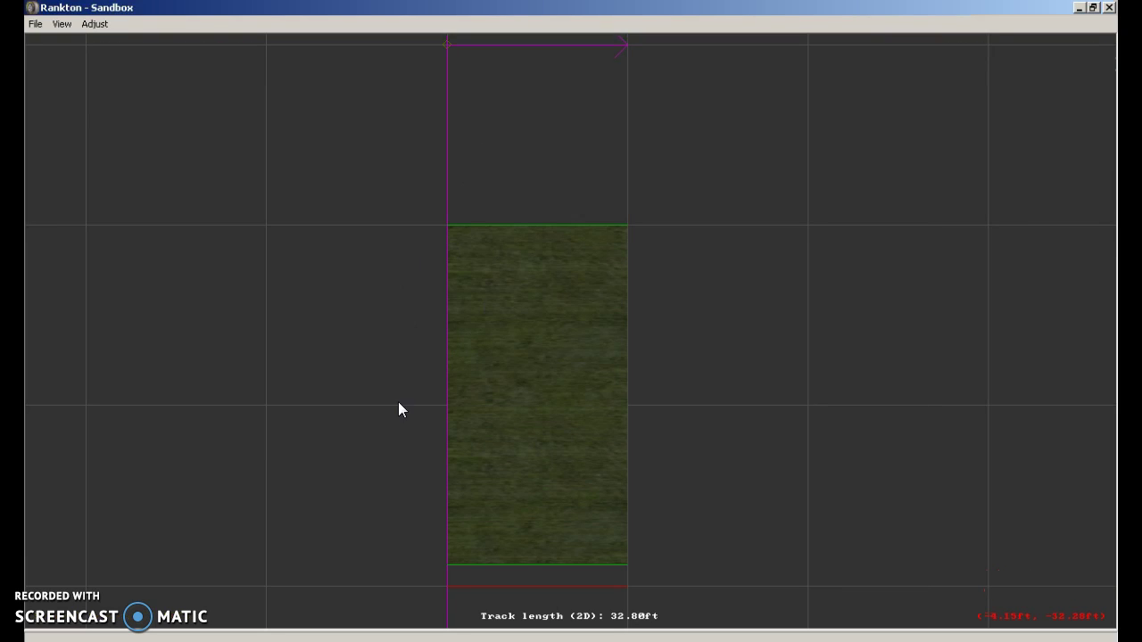